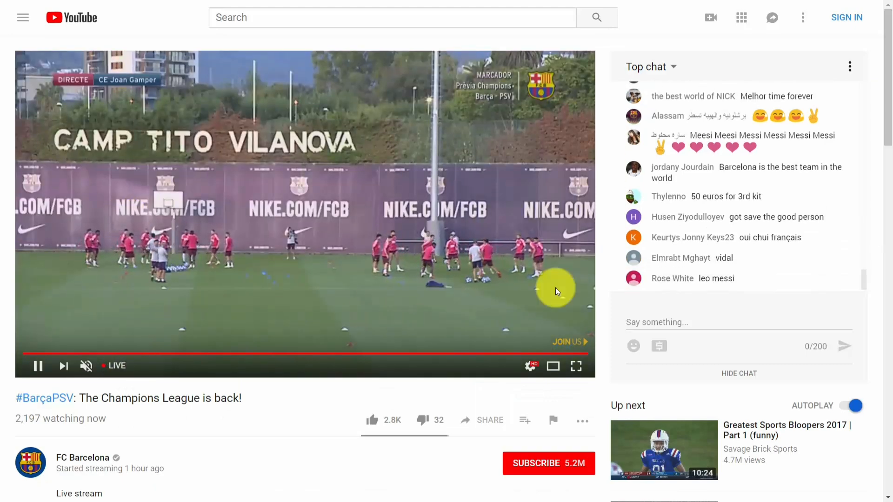
# Step: Continue on YouTube as the Internet Marketing Tutorials channel and open Creator Studio from its account options
pyautogui.moveTo(885, 97)
pyautogui.mouseDown()
pyautogui.moveTo(884, 189)
pyautogui.moveTo(881, 91)
pyautogui.moveTo(889, 93)
pyautogui.mouseUp()
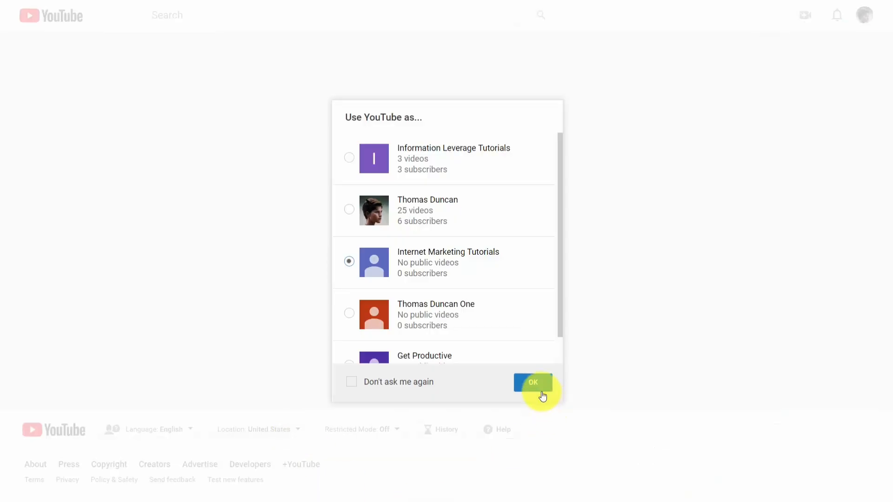
pyautogui.click(535, 382)
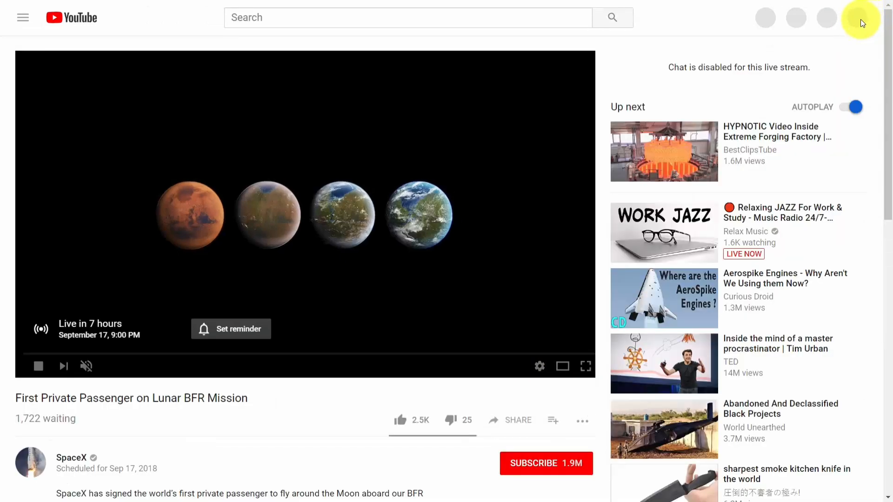
pyautogui.click(860, 18)
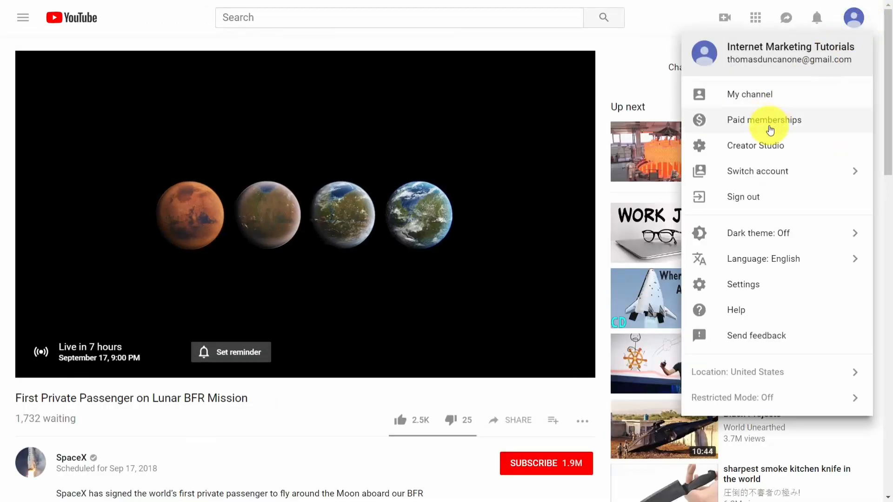
pyautogui.click(767, 147)
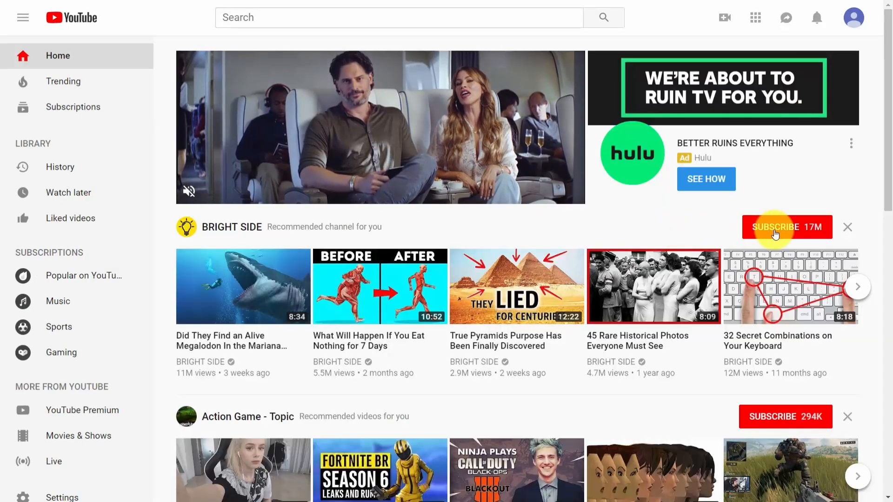
# Step: Open Creator Studio for the Information Leverage Tutorials channel
pyautogui.scroll(-6, 775, 234)
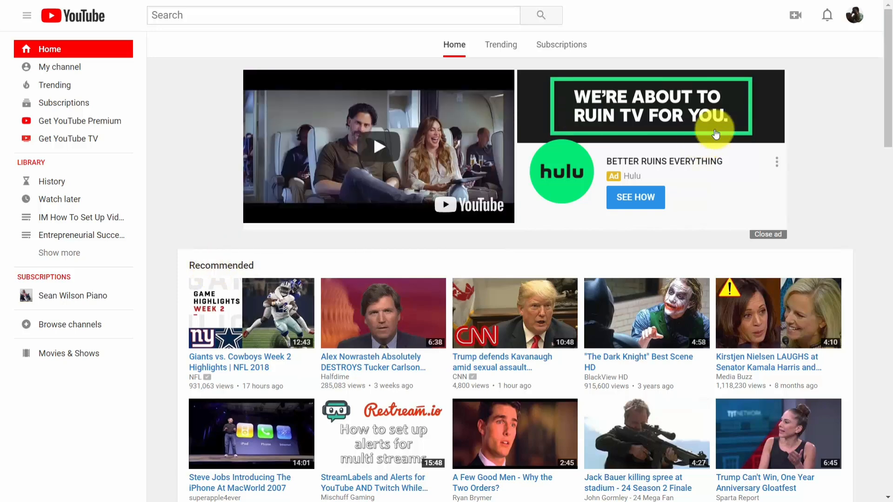
pyautogui.click(853, 16)
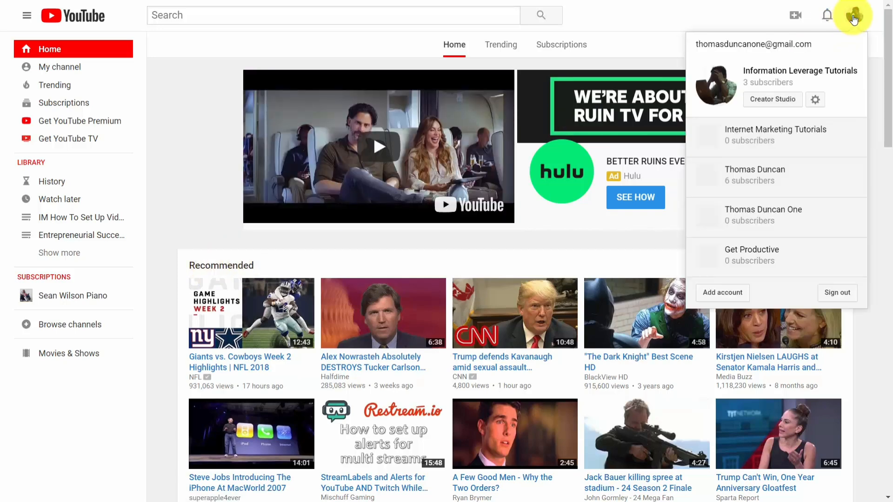
pyautogui.click(773, 100)
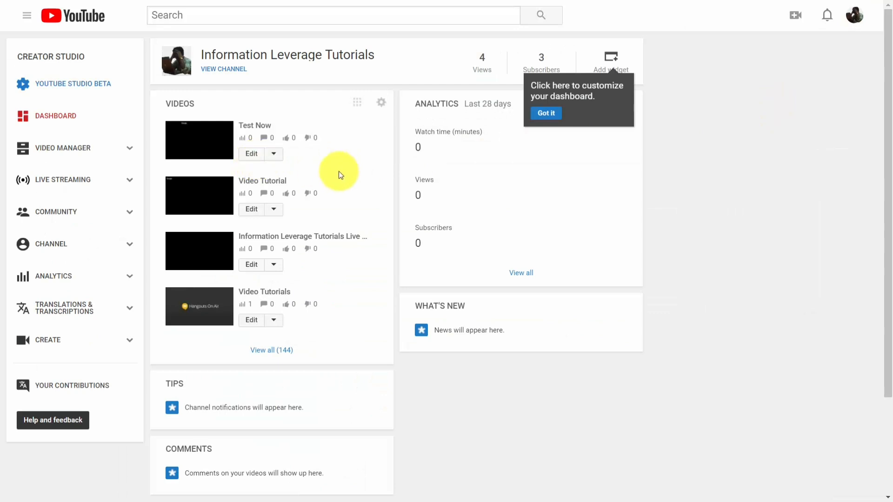
# Step: Open the face blurring editor in the Test Now video's enhancements and close the timer window covering the editor
pyautogui.click(256, 157)
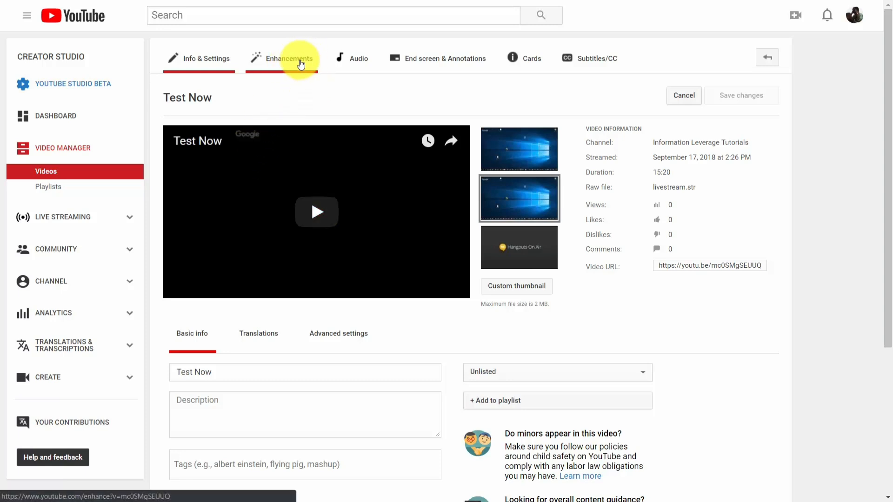
pyautogui.click(298, 62)
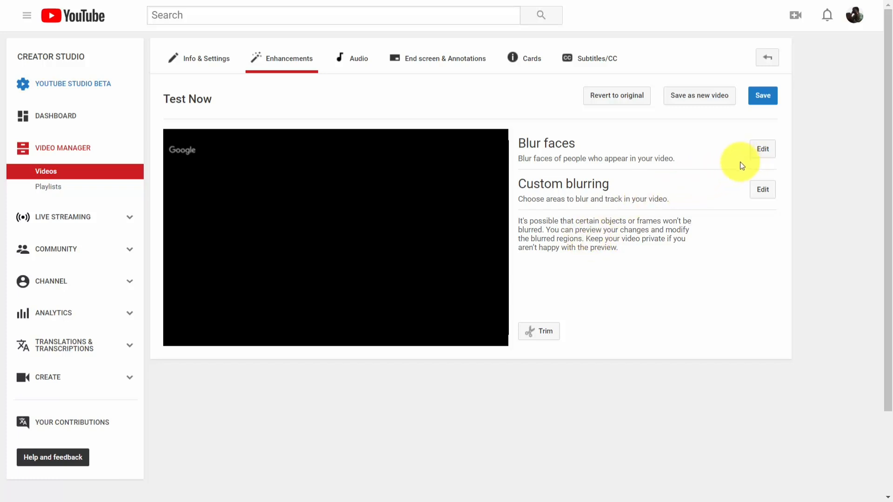
pyautogui.click(761, 152)
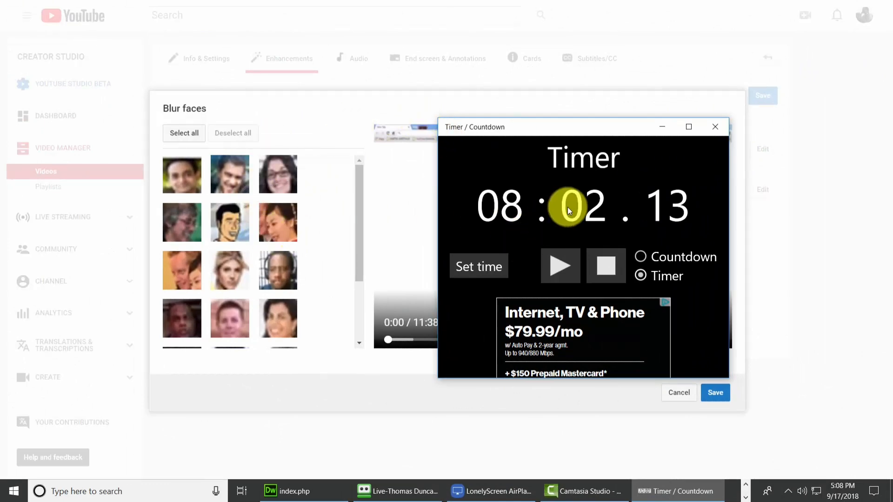
pyautogui.click(714, 129)
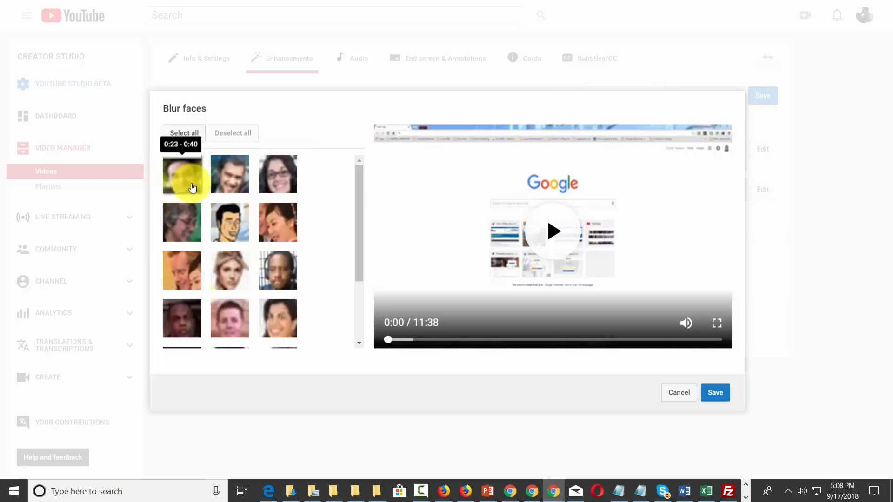
# Step: Mark all detected faces for blurring, and clear the whole selection again
pyautogui.click(194, 133)
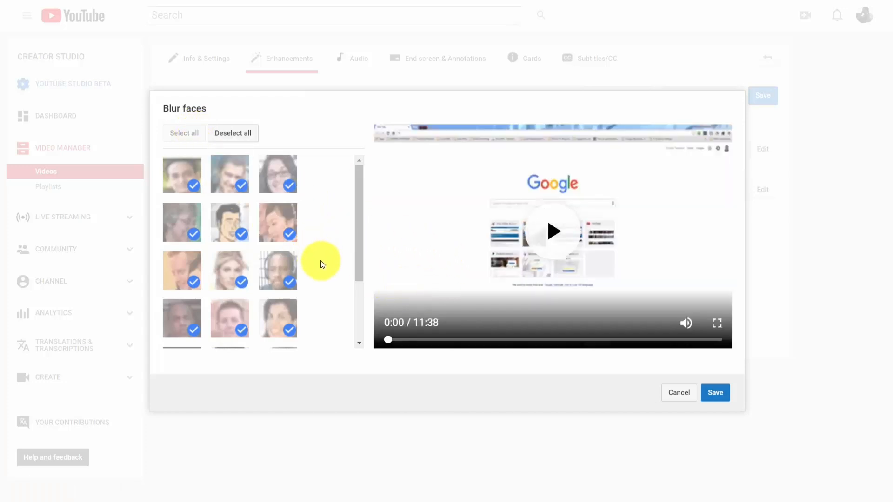
pyautogui.click(235, 135)
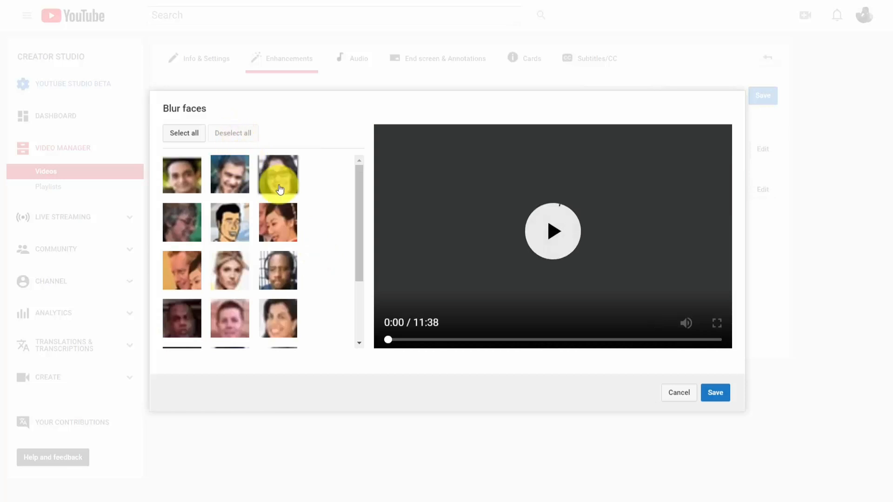
pyautogui.moveTo(274, 175)
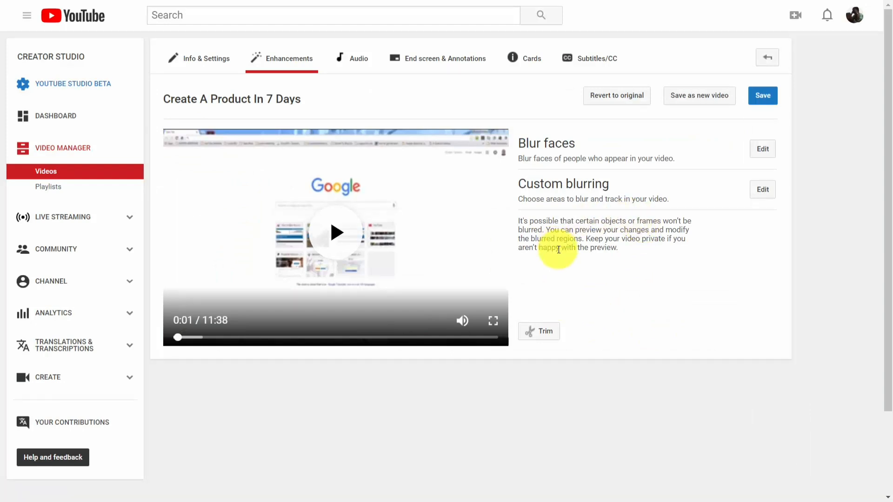
# Step: Apply a custom blur over the upper-left page area at about the four-minute mark of Create A Product In 7 Days
pyautogui.click(759, 190)
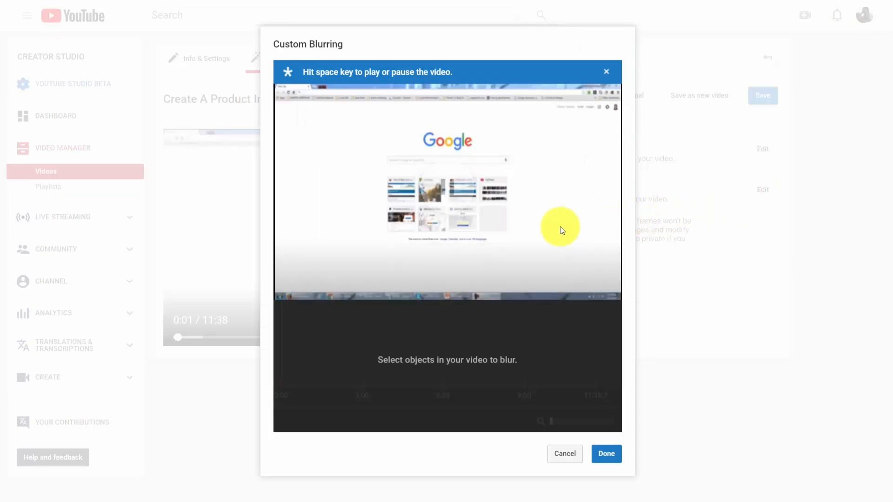
pyautogui.click(444, 197)
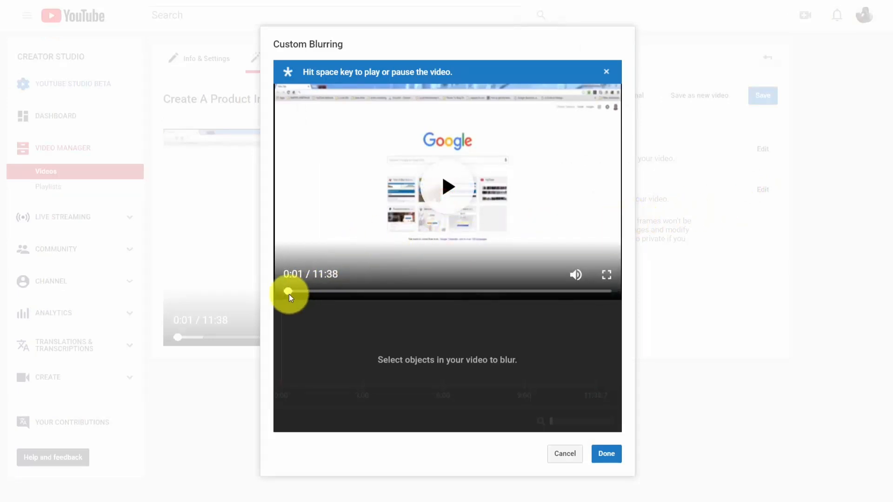
pyautogui.click(288, 292)
pyautogui.moveTo(288, 291); pyautogui.dragTo(391, 292)
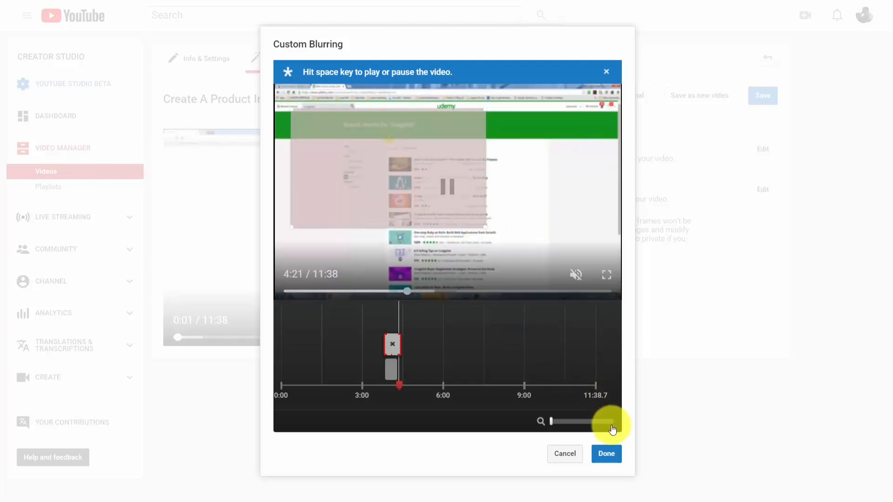
pyautogui.click(607, 454)
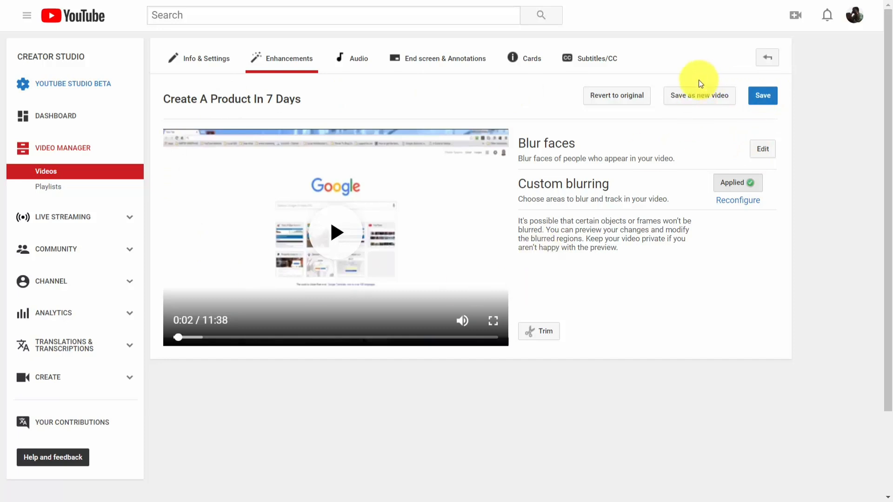
pyautogui.click(664, 100)
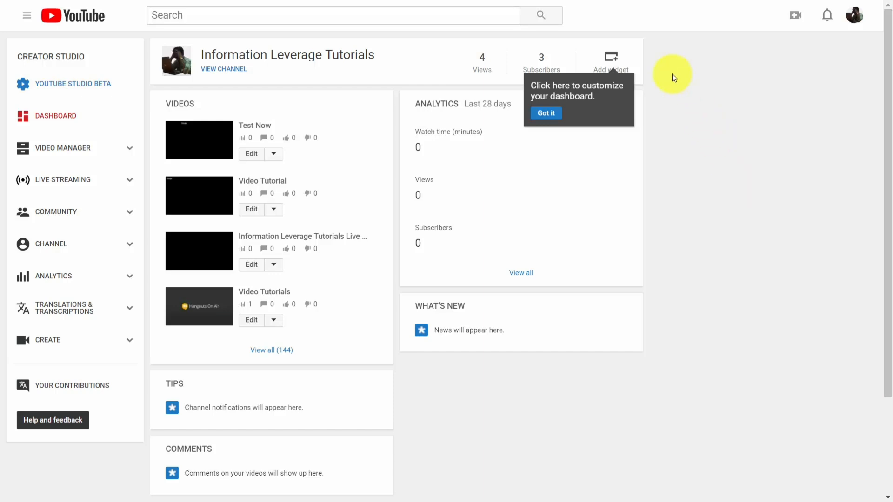
# Step: Save the orange Bitcoin product image as the Video Tutorial video's custom thumbnail and check it among the channel's uploads
pyautogui.click(252, 210)
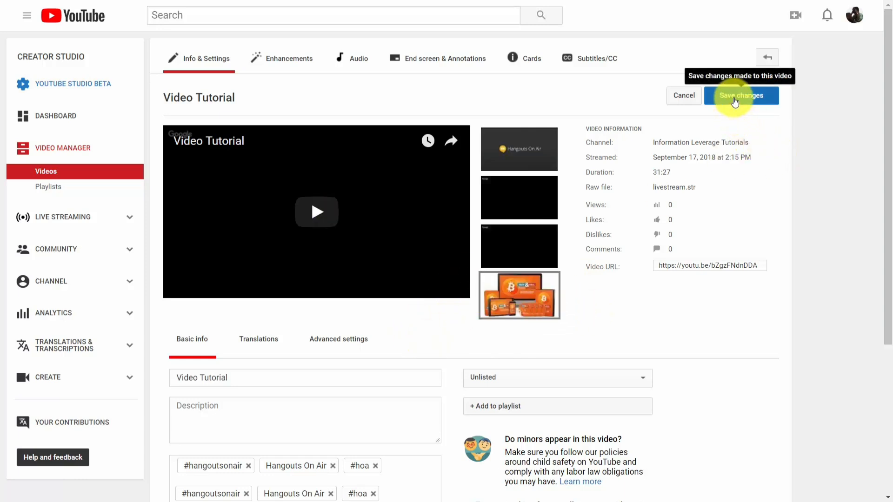
pyautogui.click(738, 95)
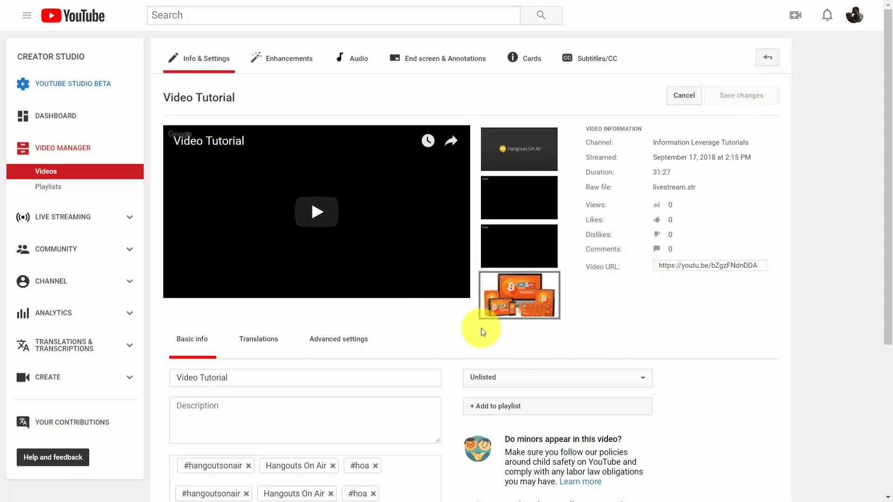
pyautogui.click(46, 174)
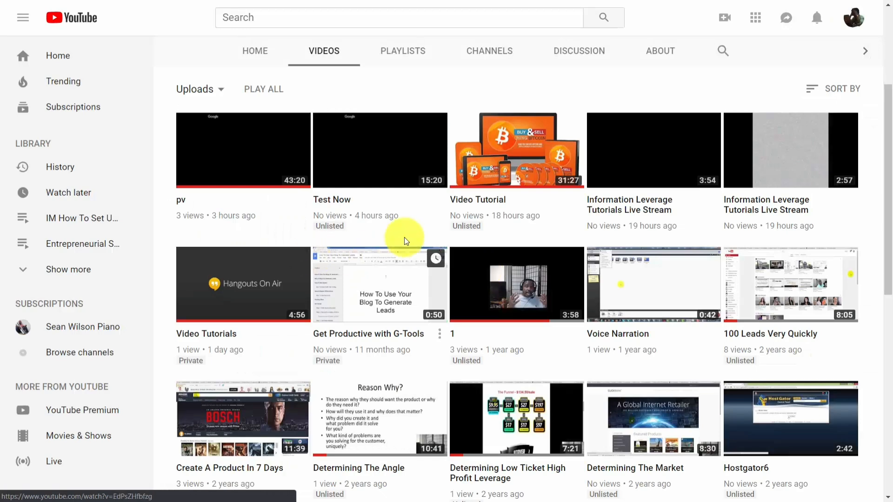
pyautogui.moveTo(568, 210)
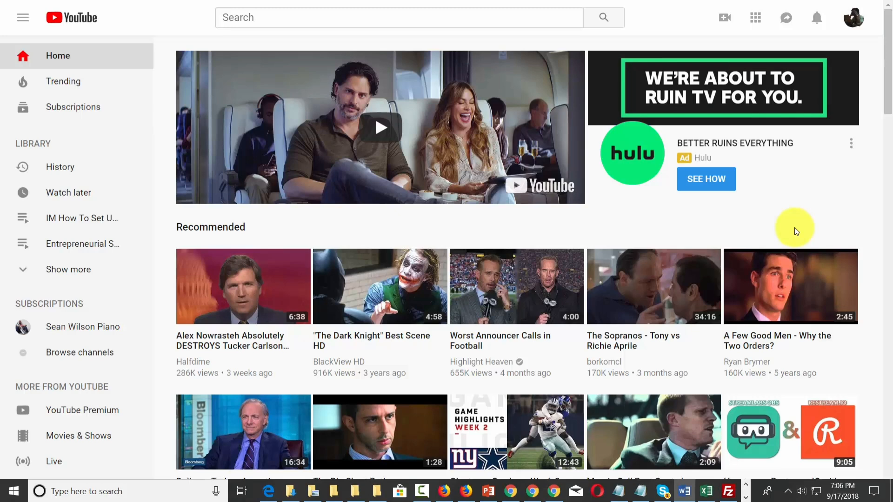
# Step: Return to Creator Studio and open the end screen editor for the Video Tutorial video
pyautogui.click(855, 17)
pyautogui.click(775, 143)
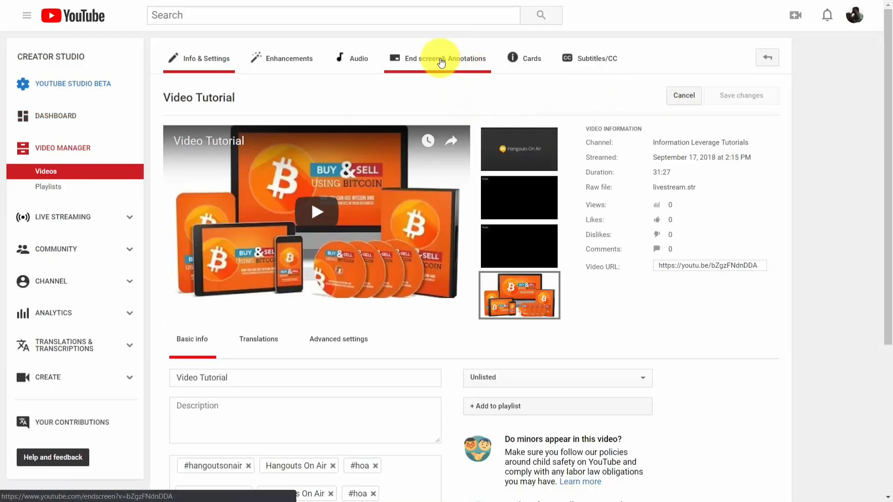
pyautogui.click(441, 62)
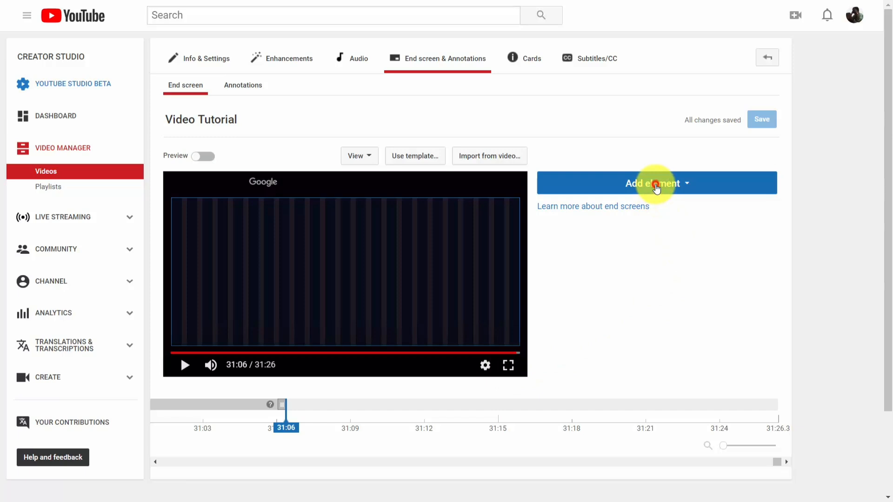
# Step: Add the 3:54 Information Leverage Tutorials Live Stream upload as an end screen video element and place it in the frame's upper-right corner
pyautogui.click(656, 188)
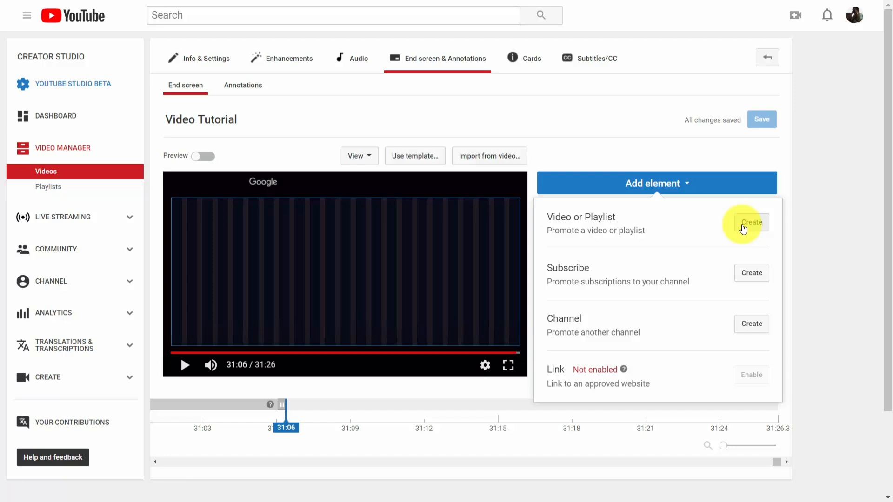
pyautogui.click(743, 227)
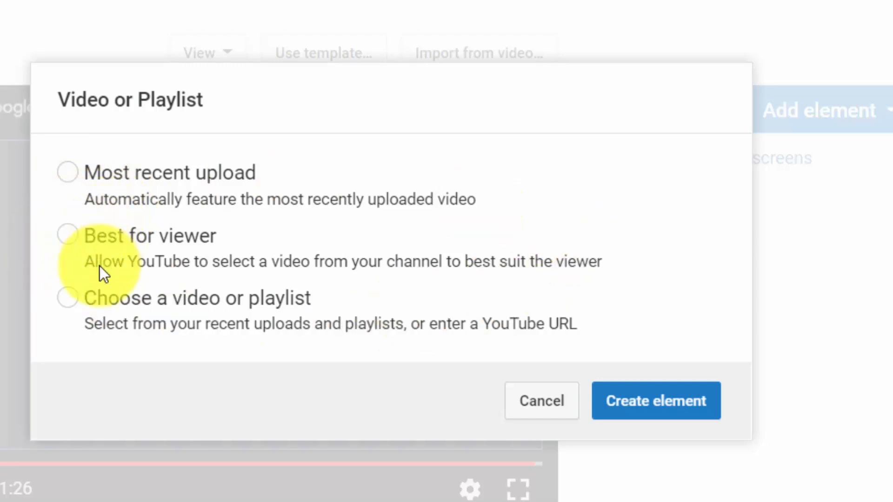
pyautogui.click(67, 301)
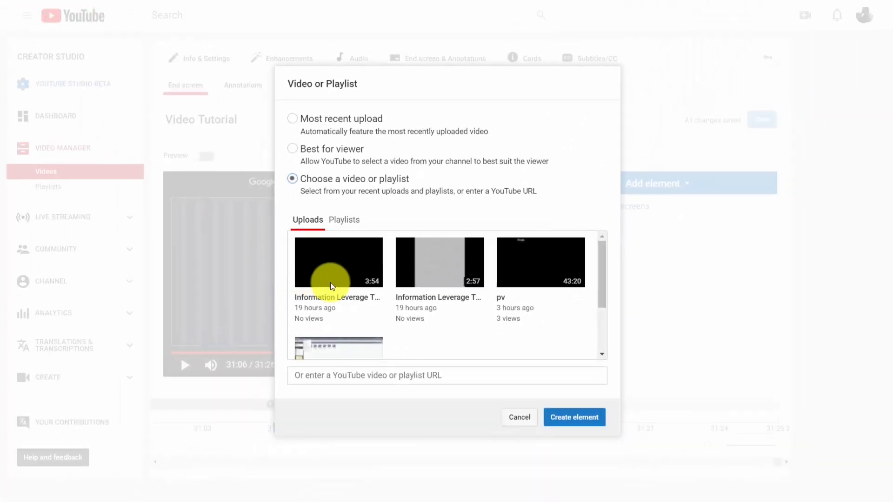
pyautogui.click(345, 279)
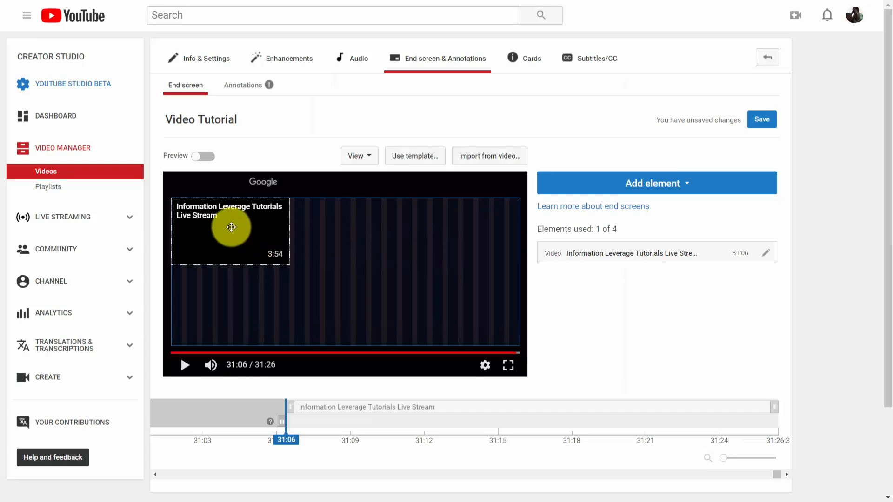
pyautogui.moveTo(208, 211); pyautogui.dragTo(432, 216)
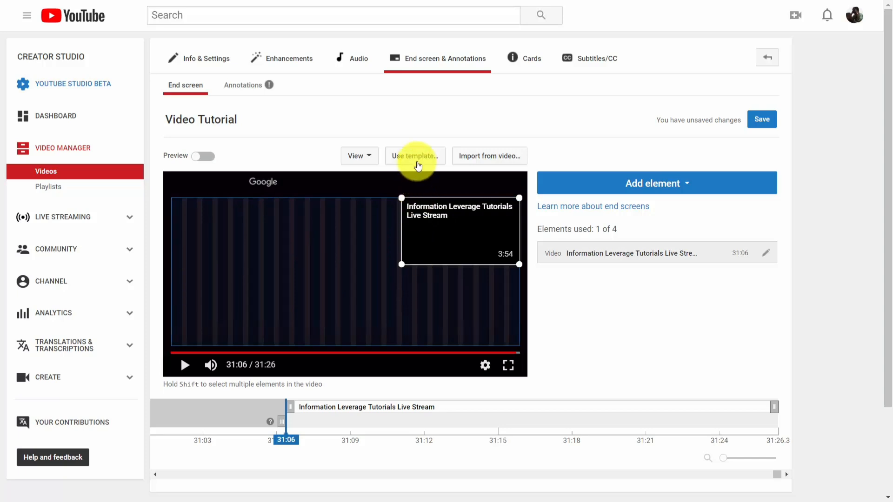
# Step: Replace the current end screen with the 2 Videos template that has two large side-by-side video frames
pyautogui.click(416, 158)
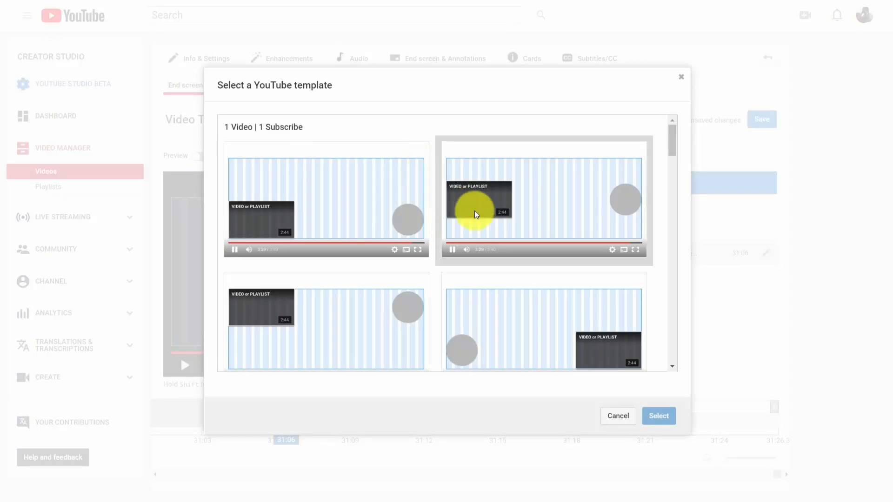
pyautogui.scroll(-8, 474, 211)
pyautogui.scroll(-5, 474, 211)
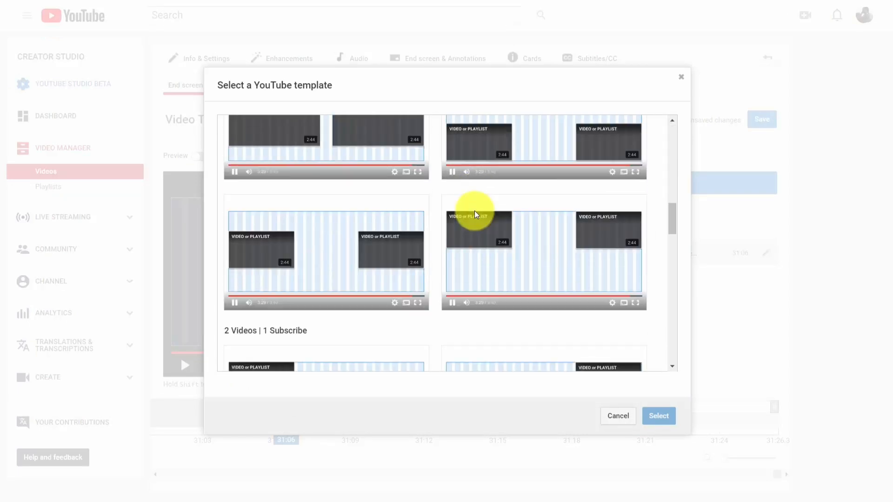
pyautogui.scroll(3, 475, 210)
pyautogui.click(294, 242)
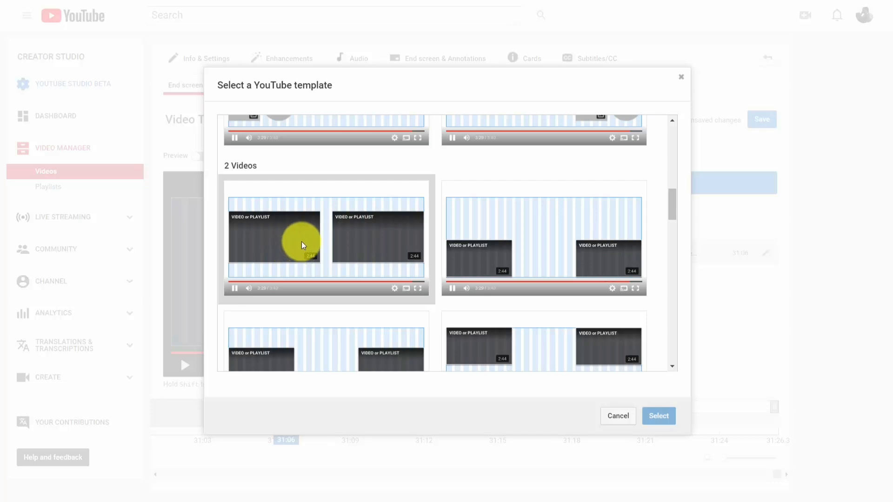
pyautogui.click(301, 242)
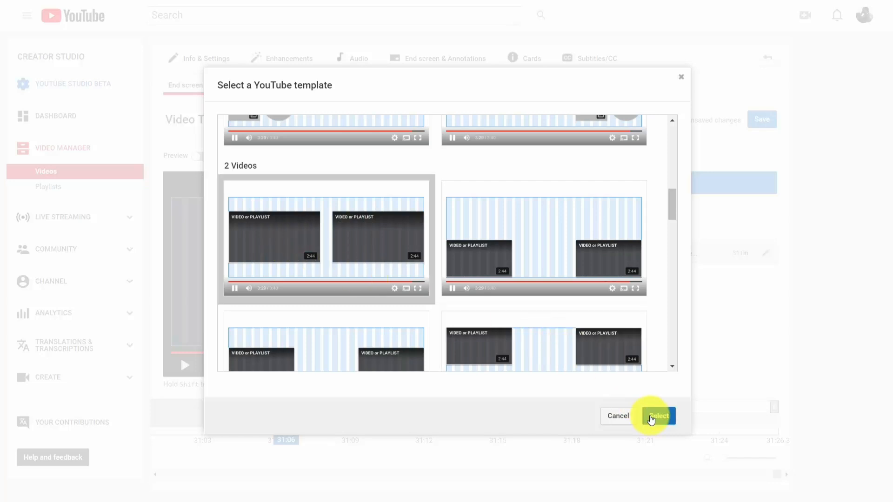
pyautogui.click(651, 416)
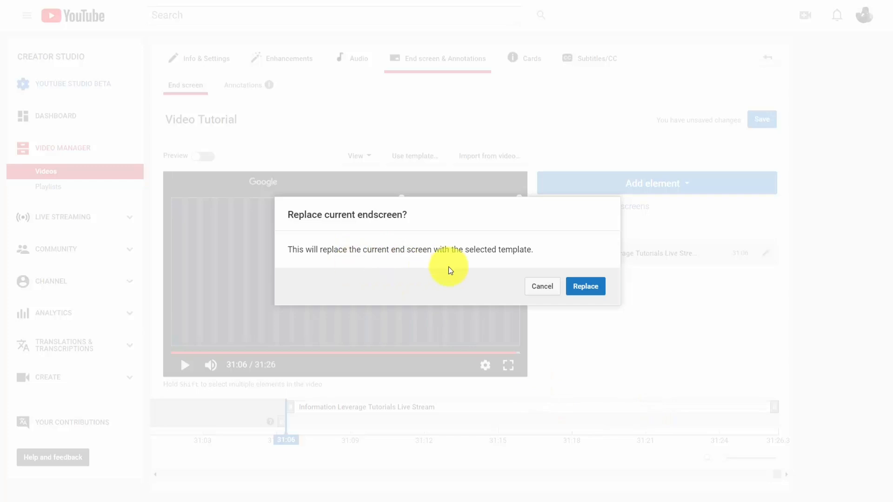
pyautogui.click(586, 289)
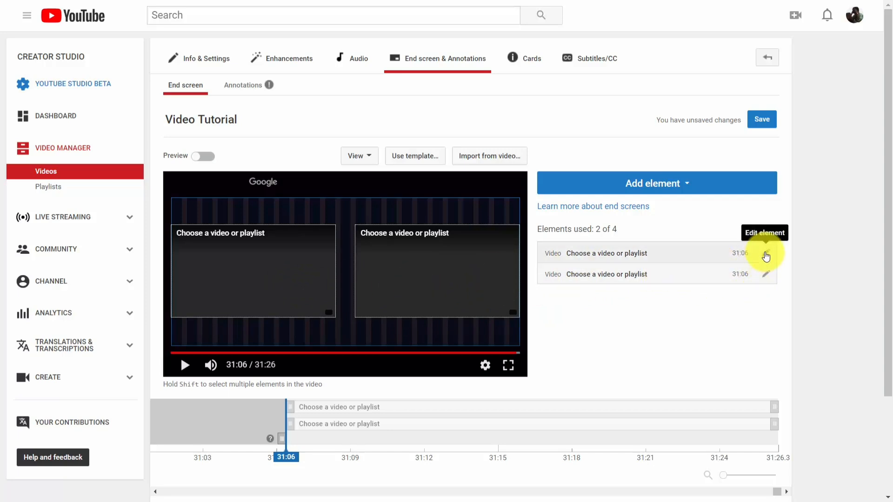
# Step: Assign the 3:54 Information Leverage Tutorials Live Stream upload to the left video element of the two-video end screen
pyautogui.click(764, 254)
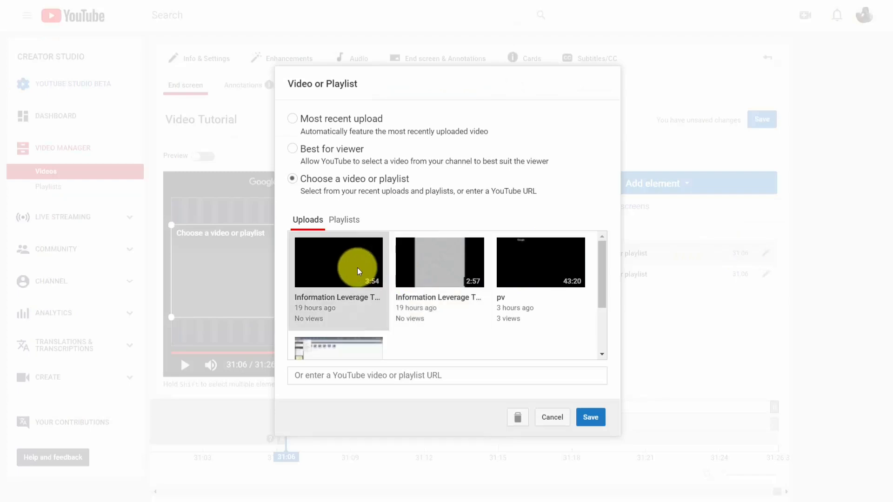
pyautogui.click(357, 268)
pyautogui.click(592, 417)
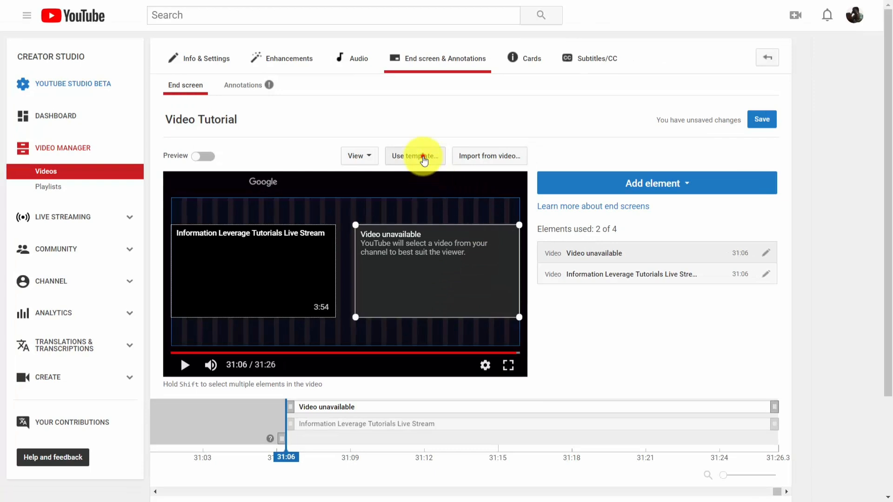
# Step: Replace the end screen with the 4 Videos template
pyautogui.click(419, 156)
pyautogui.moveTo(678, 147); pyautogui.dragTo(669, 351)
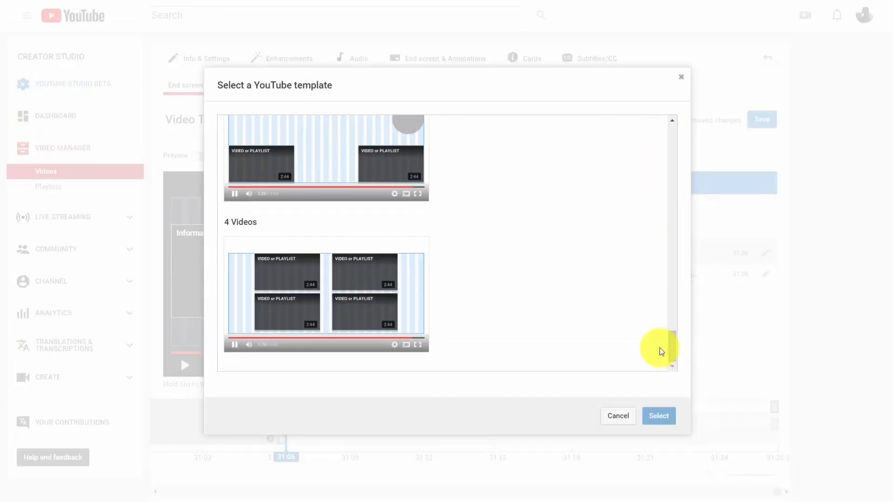
pyautogui.click(300, 286)
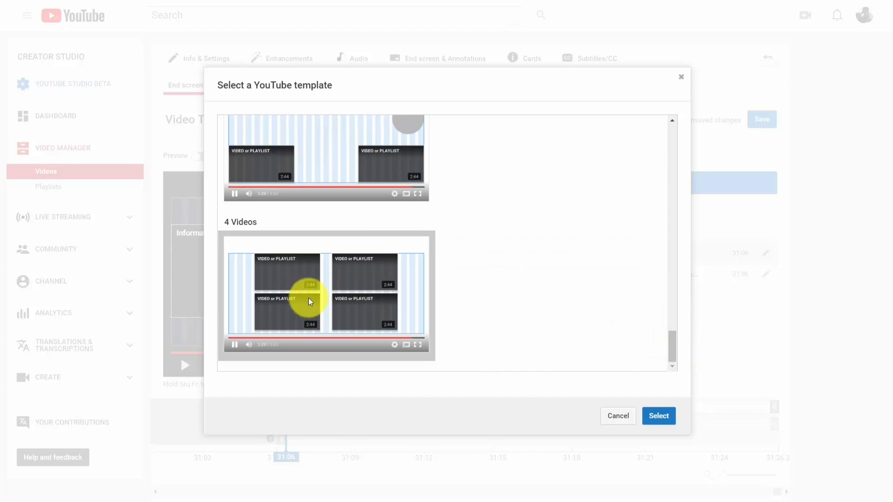
pyautogui.click(648, 419)
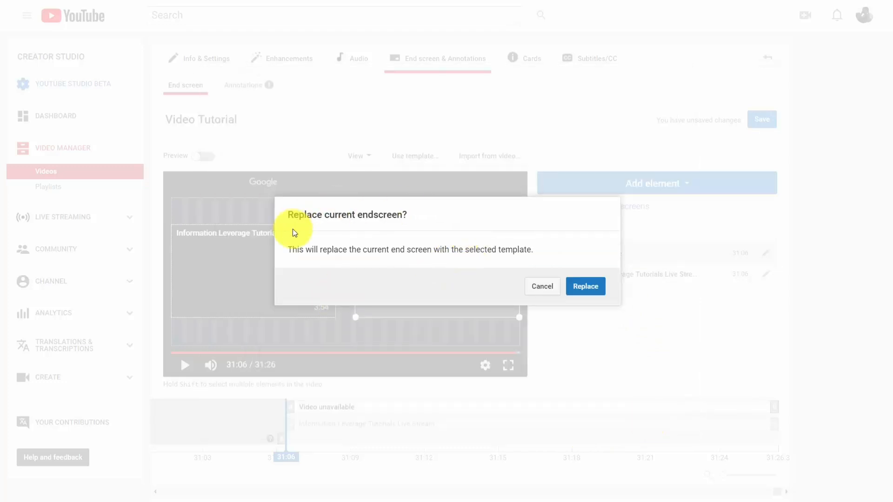
pyautogui.click(585, 285)
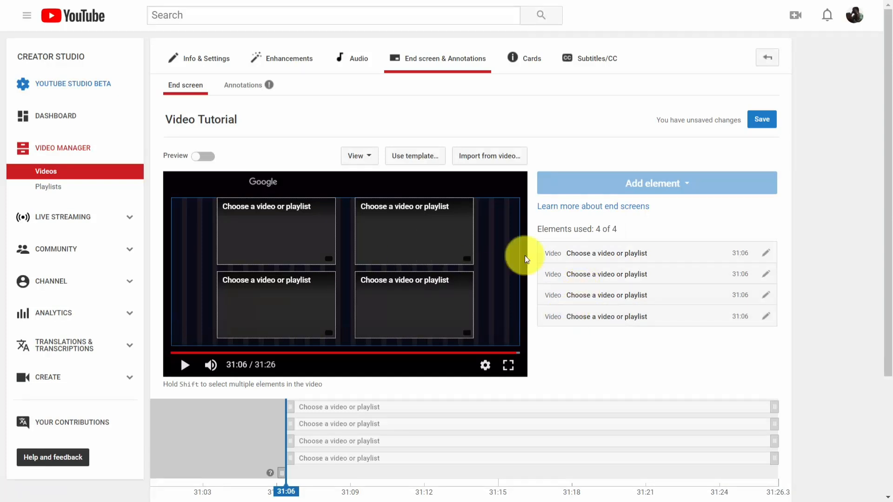
# Step: Assign the 3:54 Information Leverage Tutorials Live Stream upload to the upper-left element of the four-video end screen
pyautogui.click(630, 256)
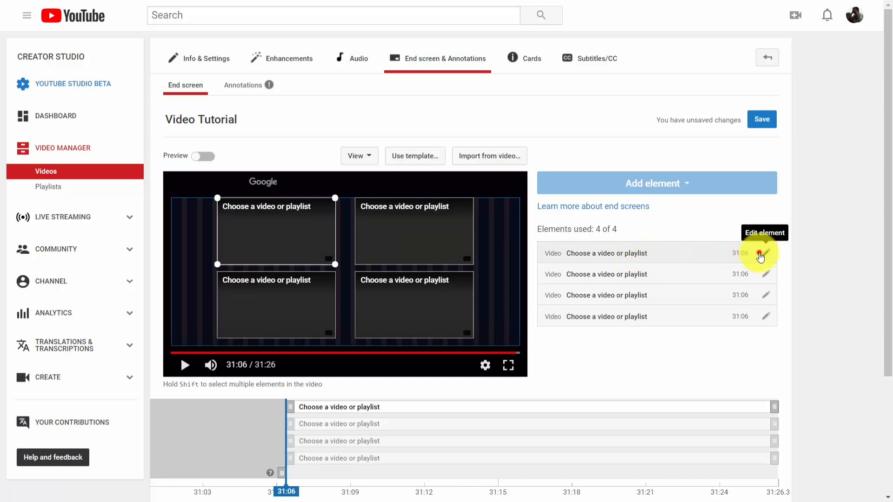
pyautogui.click(764, 252)
pyautogui.click(375, 271)
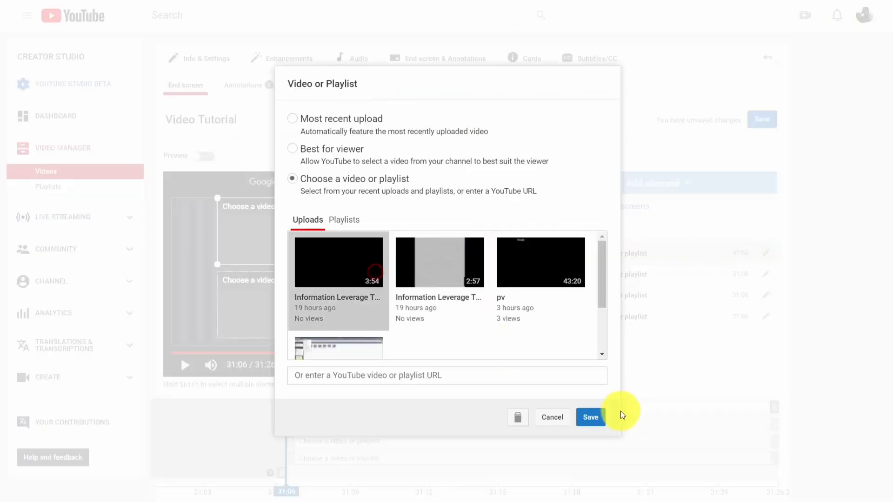
pyautogui.click(593, 416)
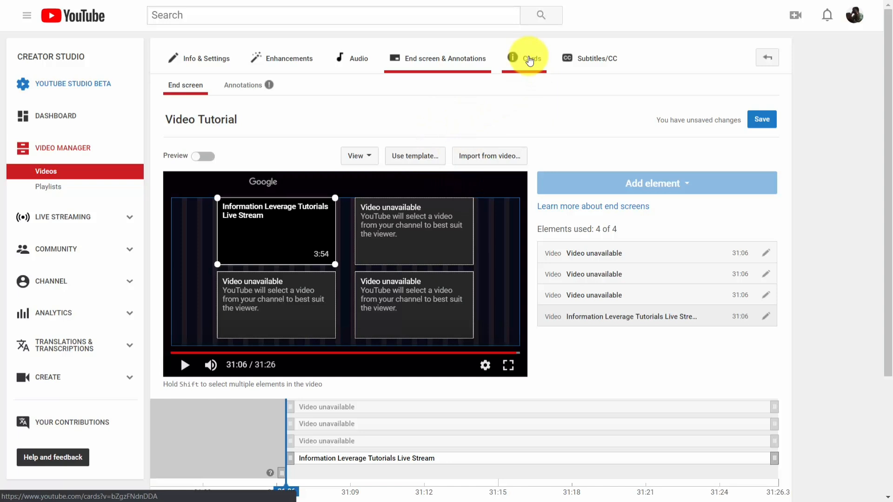
# Step: Open the Cards editor for the Video Tutorial video, pause playback and move the playhead to 11:48
pyautogui.click(529, 58)
pyautogui.click(521, 60)
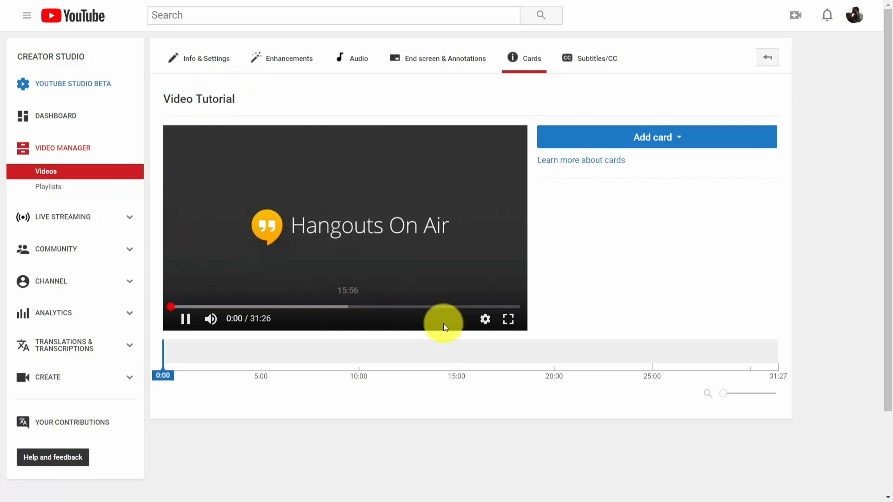
pyautogui.click(186, 319)
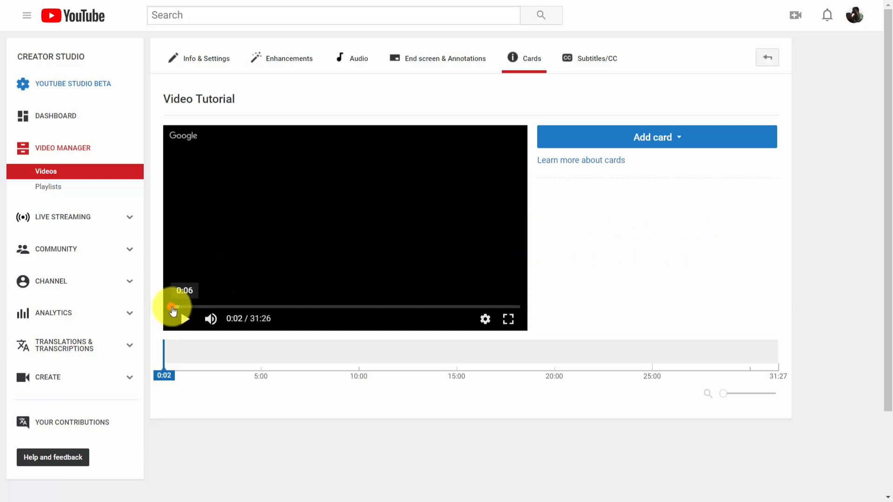
pyautogui.click(180, 307)
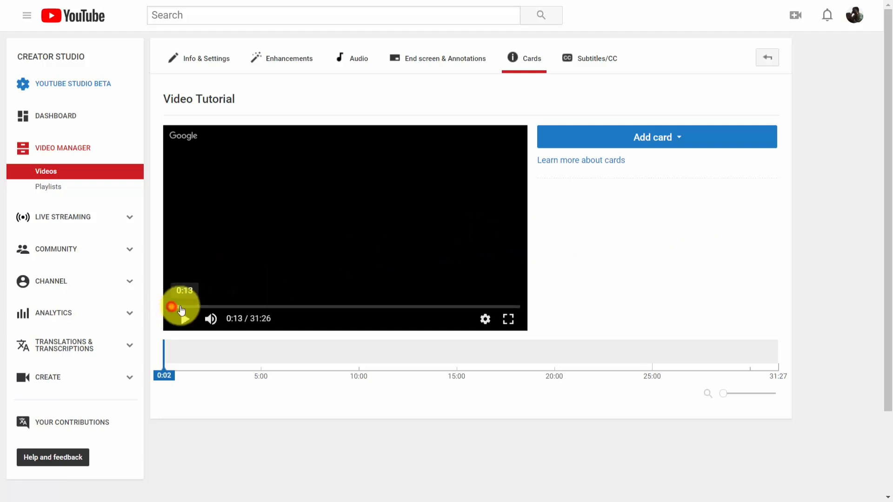
pyautogui.moveTo(181, 310); pyautogui.dragTo(302, 309)
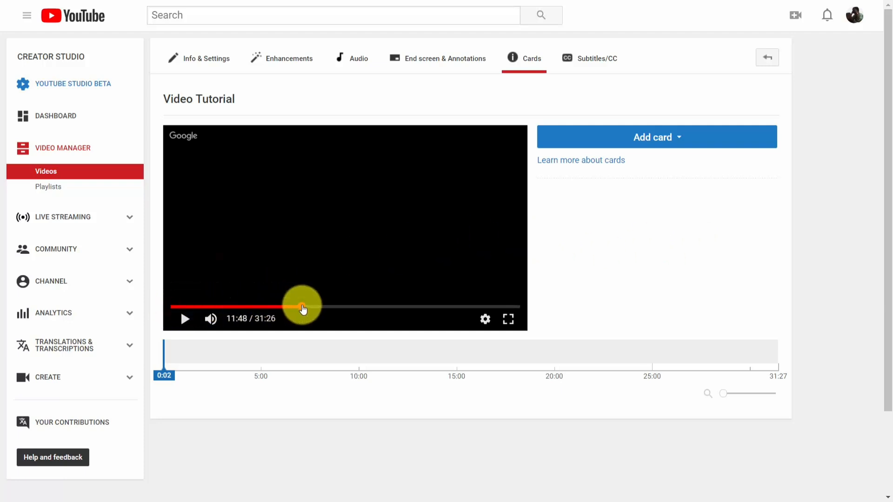
# Step: Create a video card for the 3:54 Live Stream upload with message "Click and See Our Live Session" and teaser "Our Session on Tutorials", and preview it
pyautogui.click(671, 142)
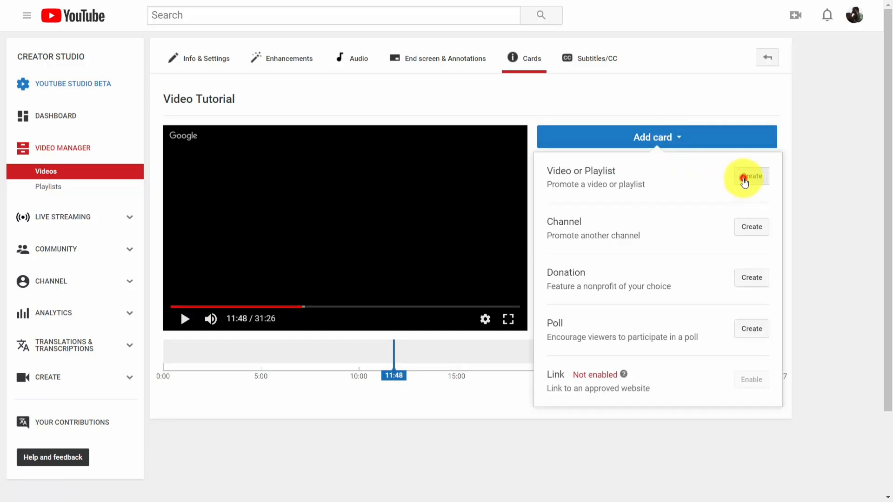
pyautogui.click(745, 179)
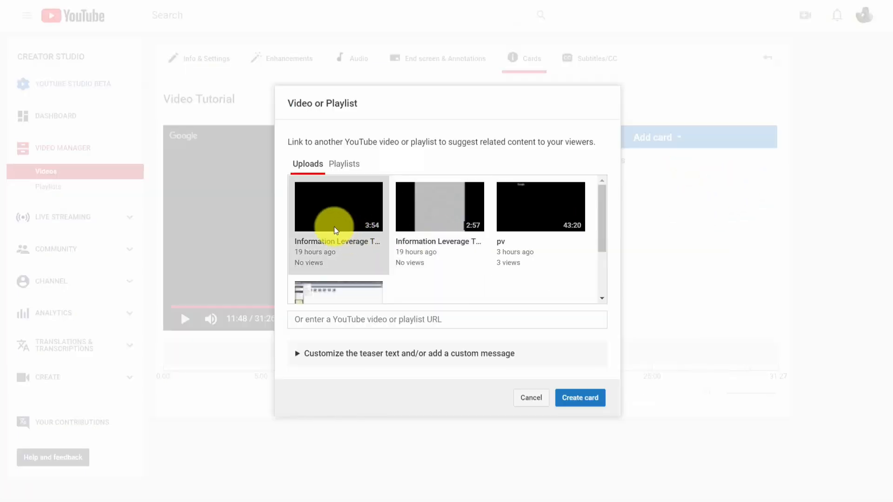
pyautogui.click(322, 218)
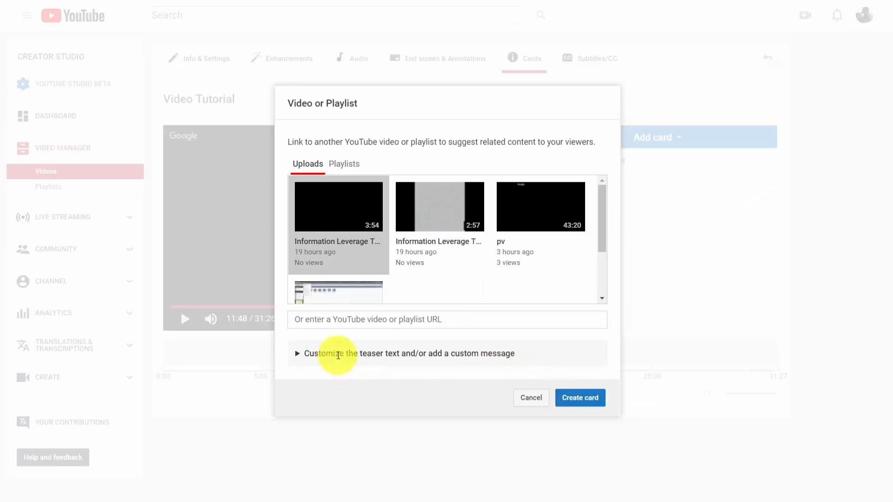
pyautogui.click(339, 353)
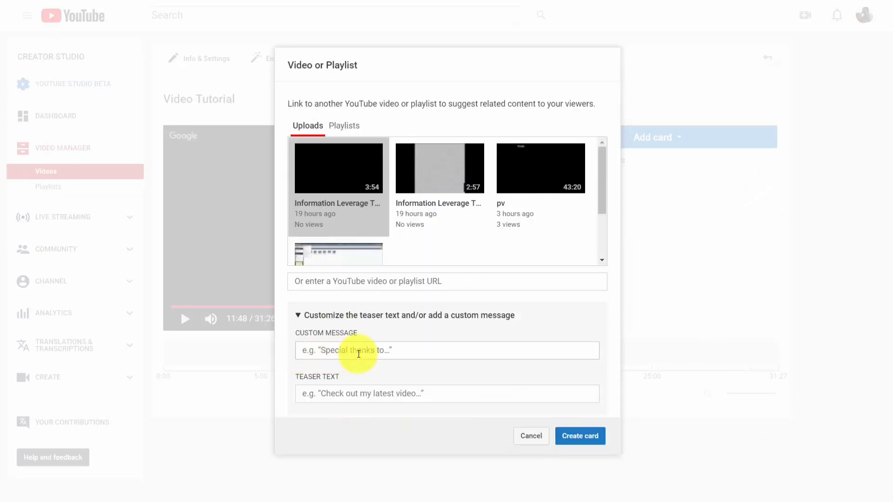
pyautogui.click(358, 354)
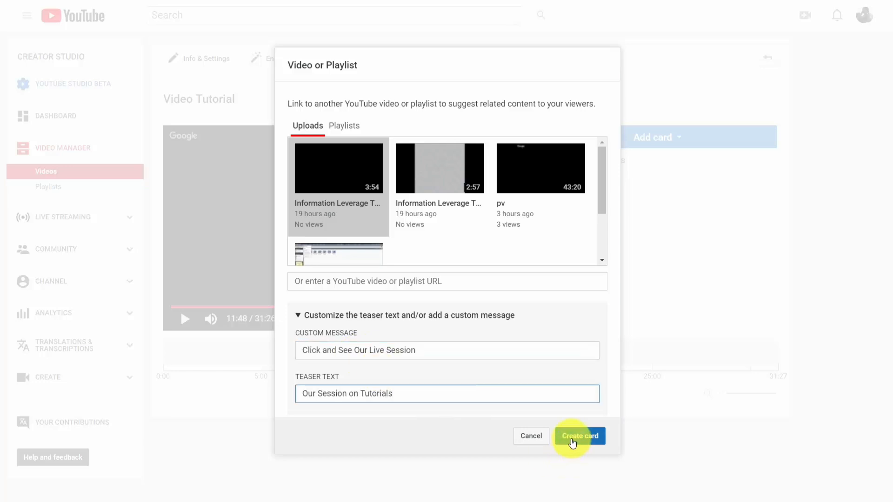
pyautogui.click(572, 439)
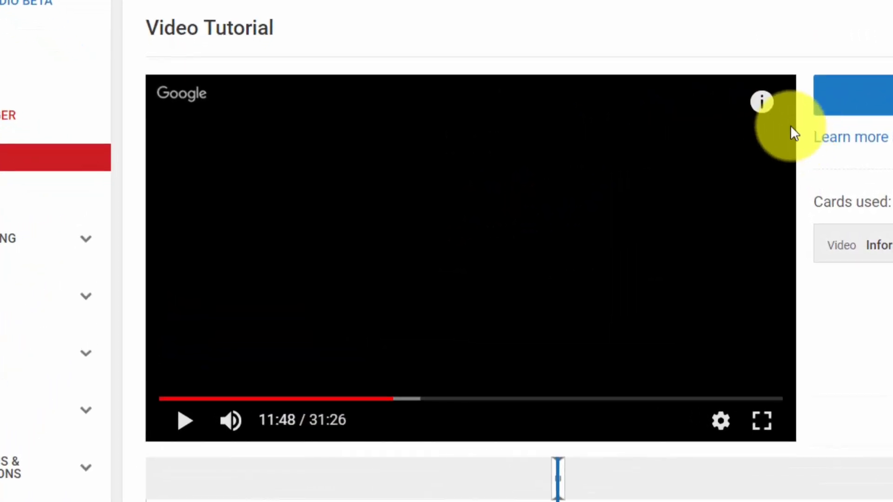
pyautogui.moveTo(518, 143)
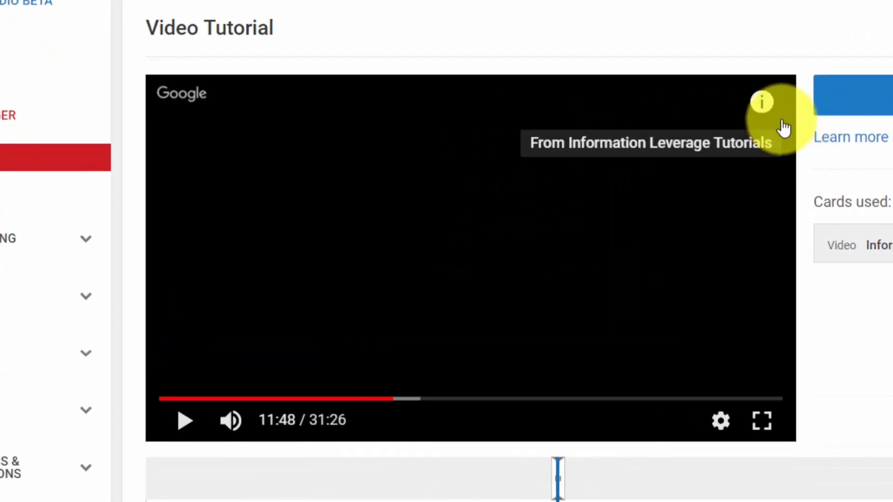
pyautogui.click(764, 103)
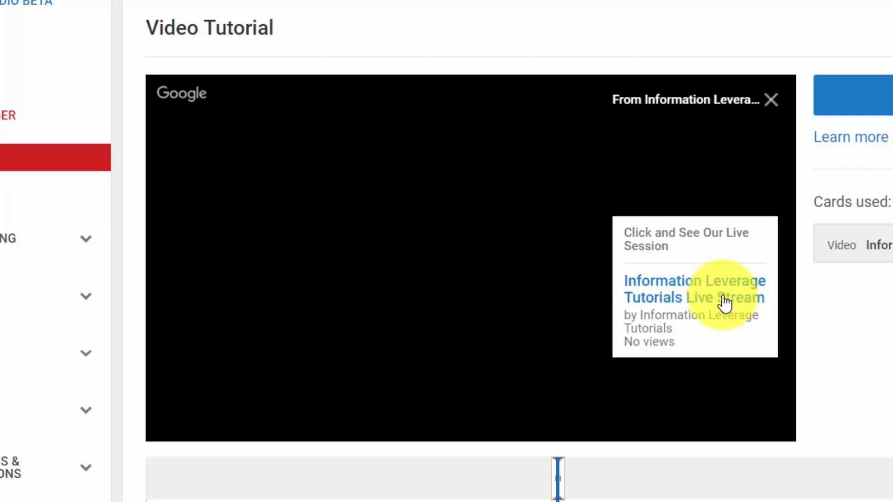
# Step: Create a video card at 18:39 for the pv upload with message "Click To Get Videos" and teaser "Watch Our Videos", and preview the cards
pyautogui.moveTo(398, 399); pyautogui.dragTo(534, 417)
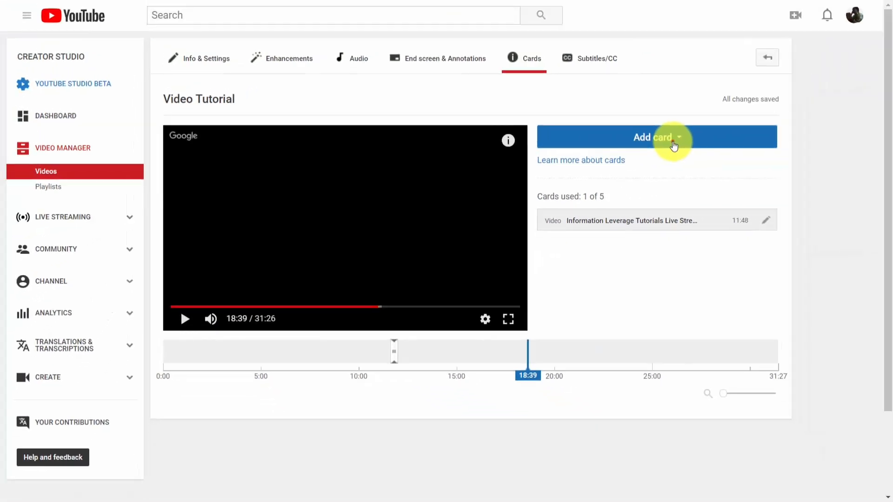
pyautogui.click(892, 104)
pyautogui.click(744, 180)
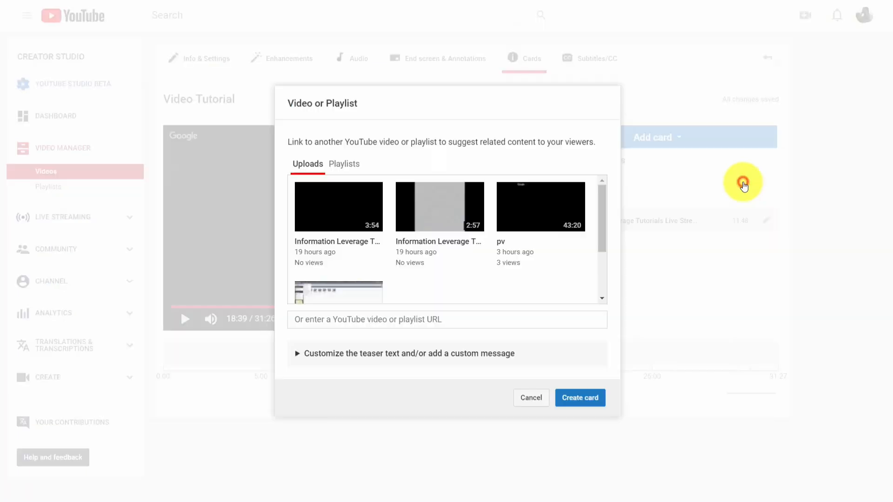
pyautogui.click(528, 216)
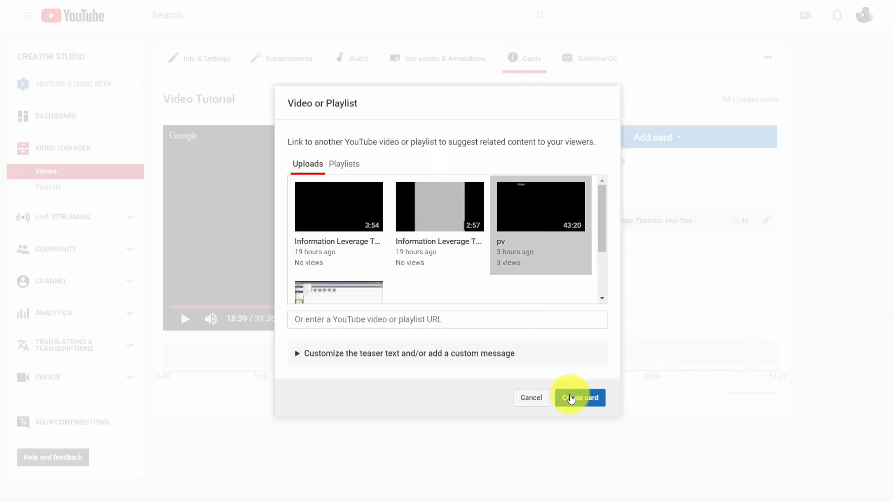
pyautogui.click(302, 355)
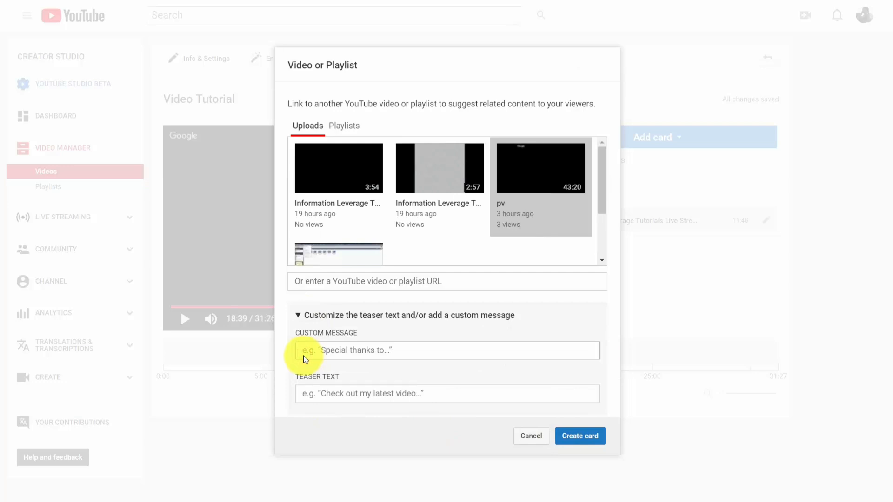
pyautogui.write('Click To Get Videos')
pyautogui.click(315, 391)
pyautogui.write('Watch Our Videos')
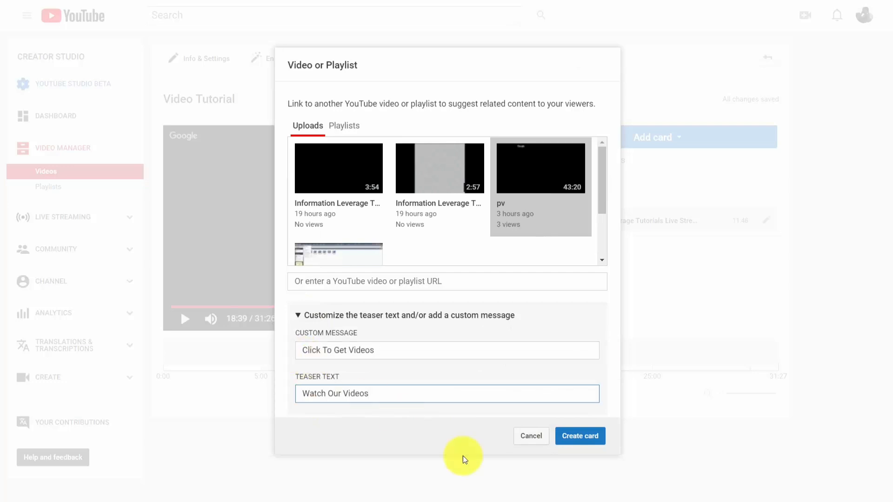
pyautogui.click(567, 438)
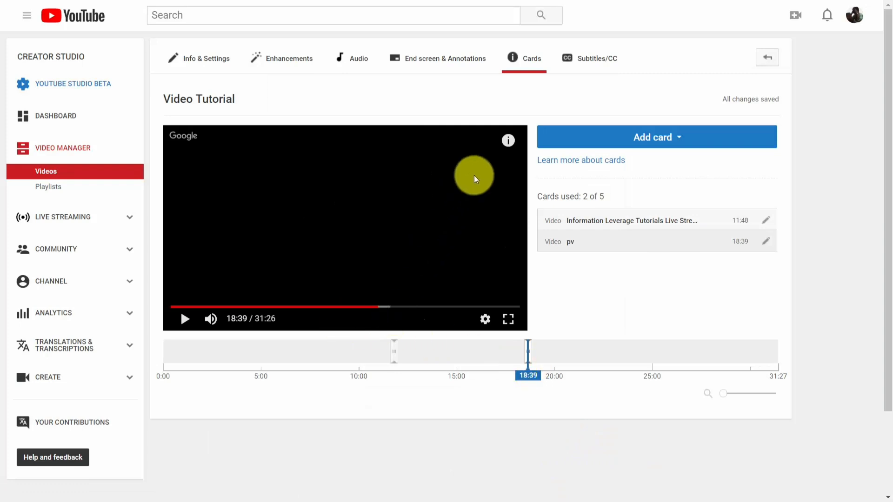
pyautogui.moveTo(506, 148)
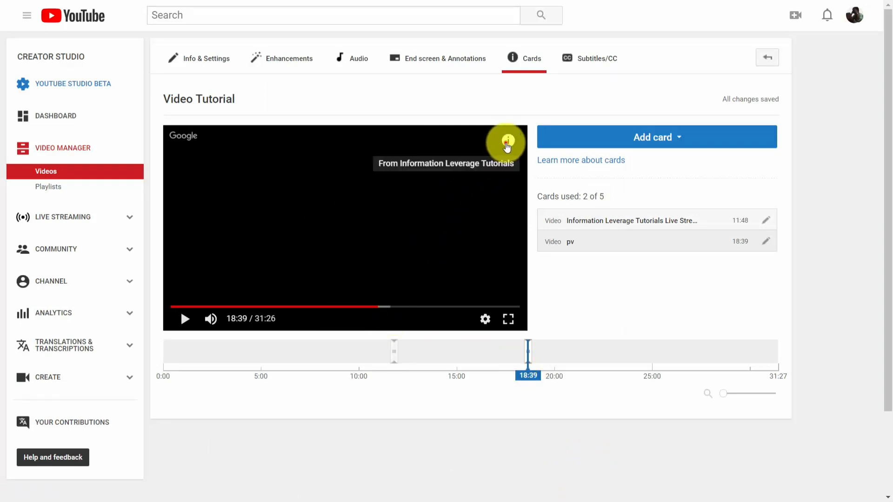
pyautogui.click(506, 147)
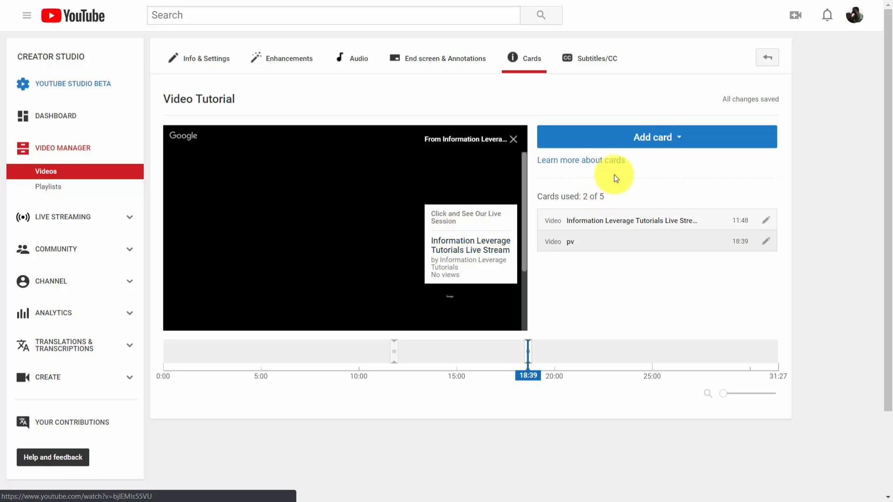
# Step: Open the subtitles page of the Video Tutorial video and add English subtitles with the Transcribe and auto-sync method
pyautogui.click(649, 138)
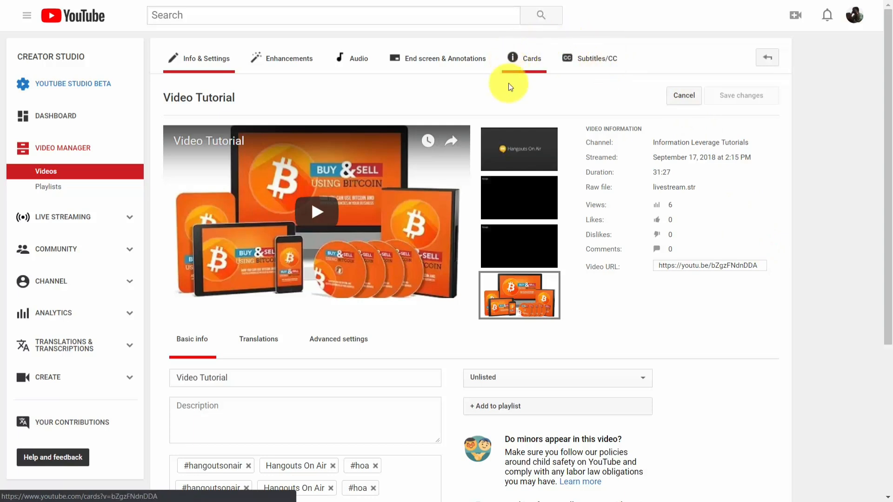
pyautogui.click(596, 63)
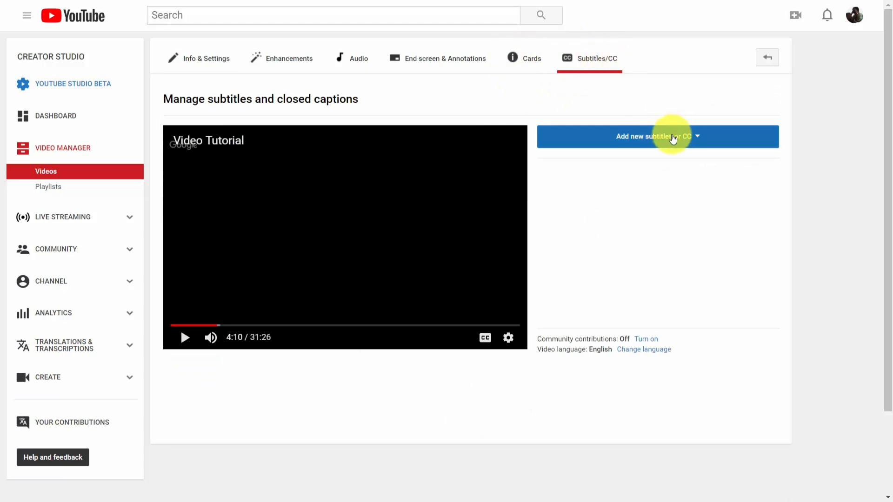
pyautogui.click(672, 137)
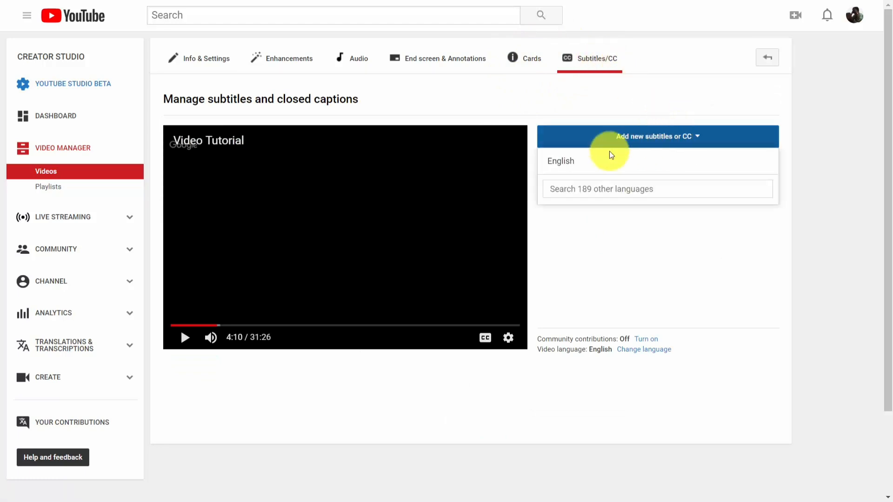
pyautogui.click(561, 163)
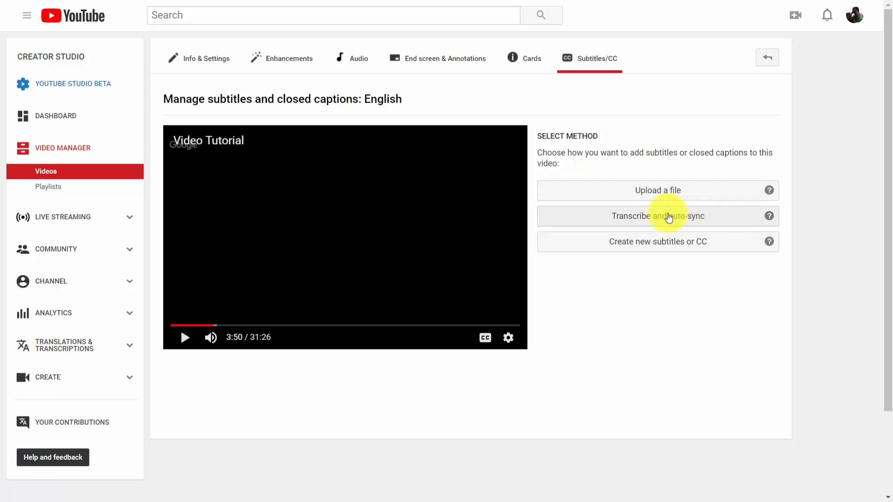
pyautogui.click(668, 217)
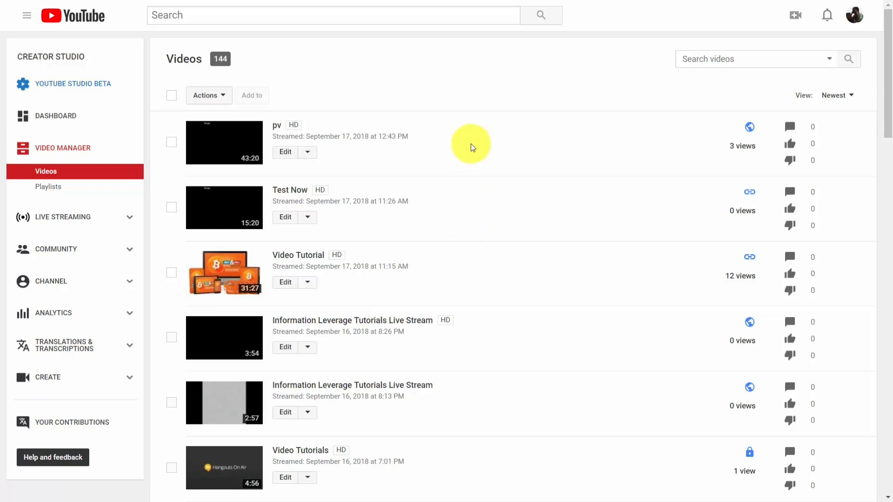
# Step: Set the spoken language of the Create A Product In 7 Days video to English on its subtitles page, and play it with captions
pyautogui.scroll(-8, 471, 144)
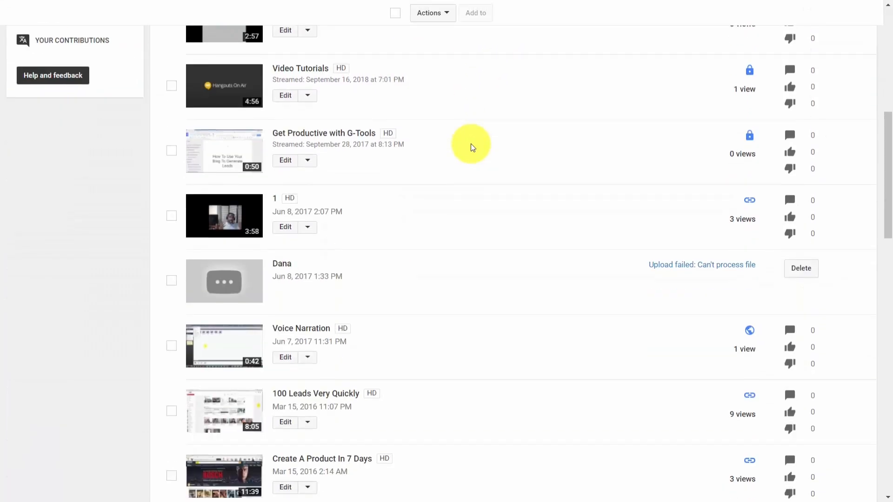
pyautogui.scroll(-6, 471, 144)
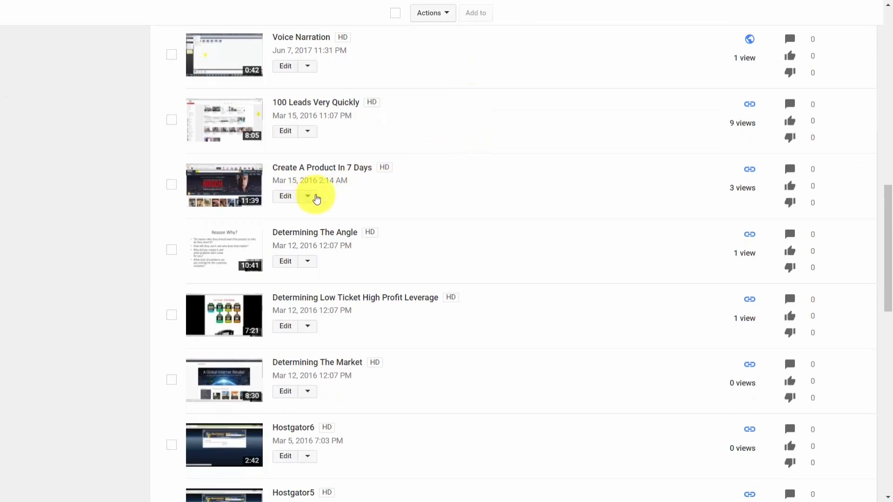
pyautogui.click(314, 199)
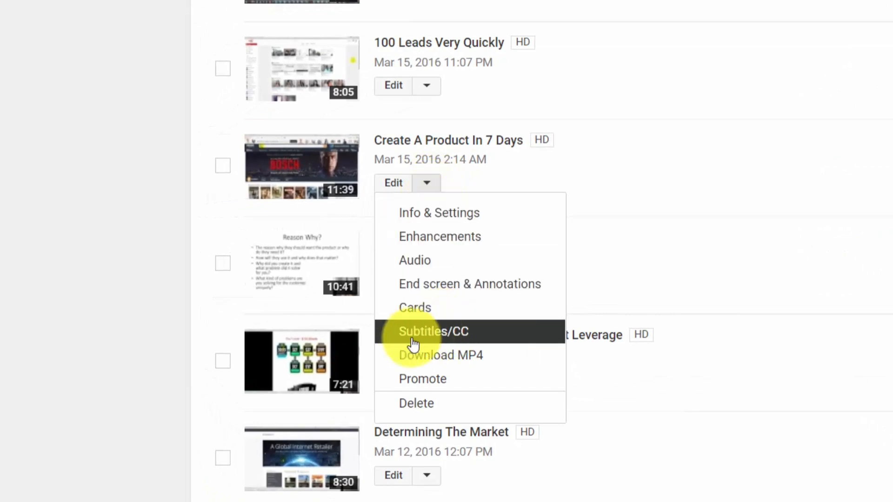
pyautogui.click(437, 339)
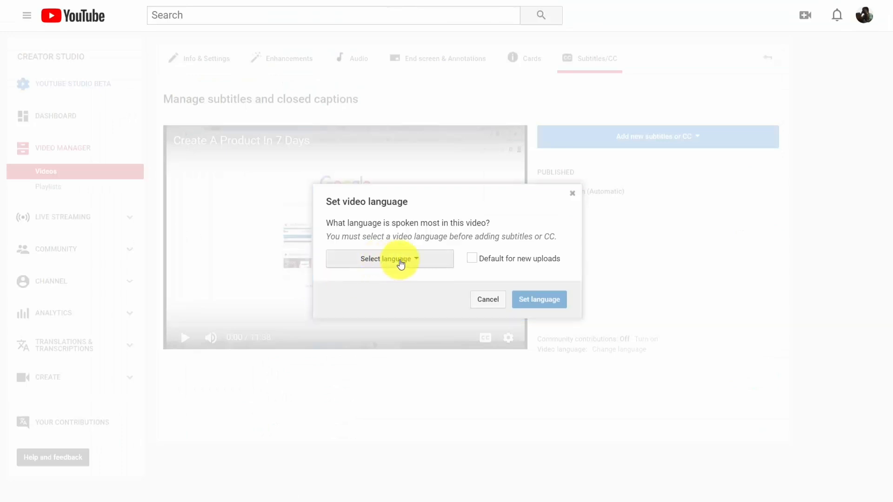
pyautogui.click(416, 259)
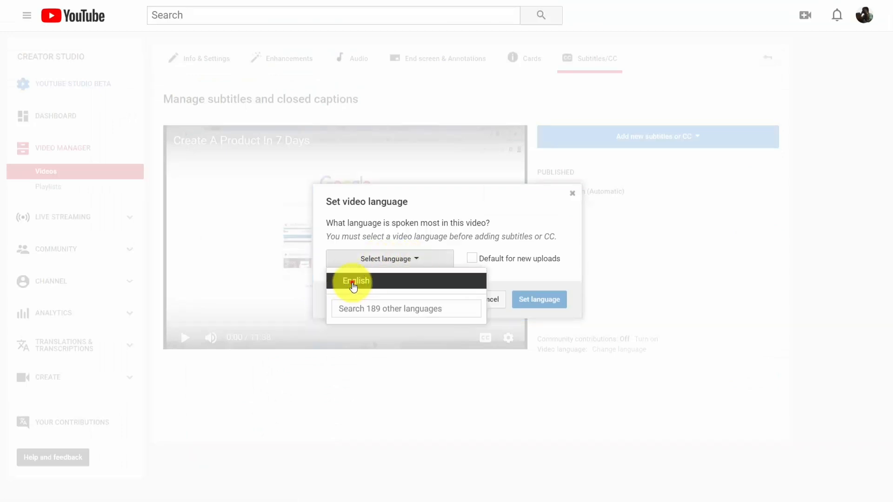
pyautogui.click(354, 283)
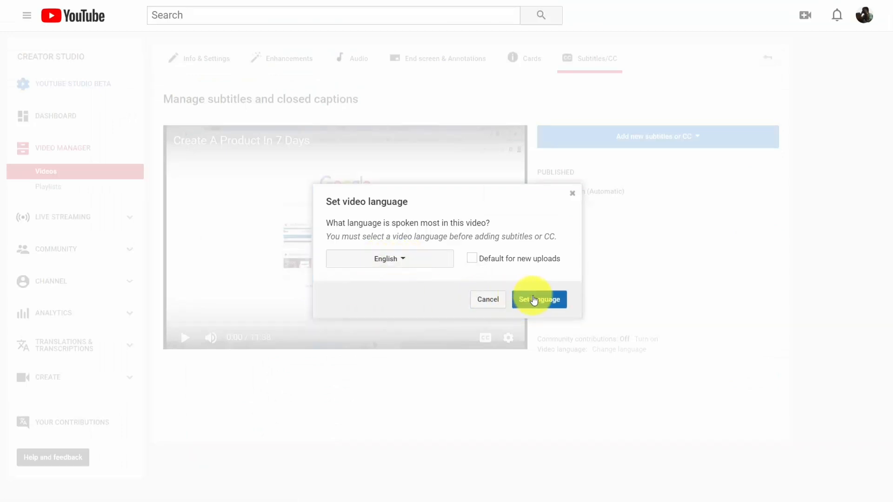
pyautogui.click(532, 299)
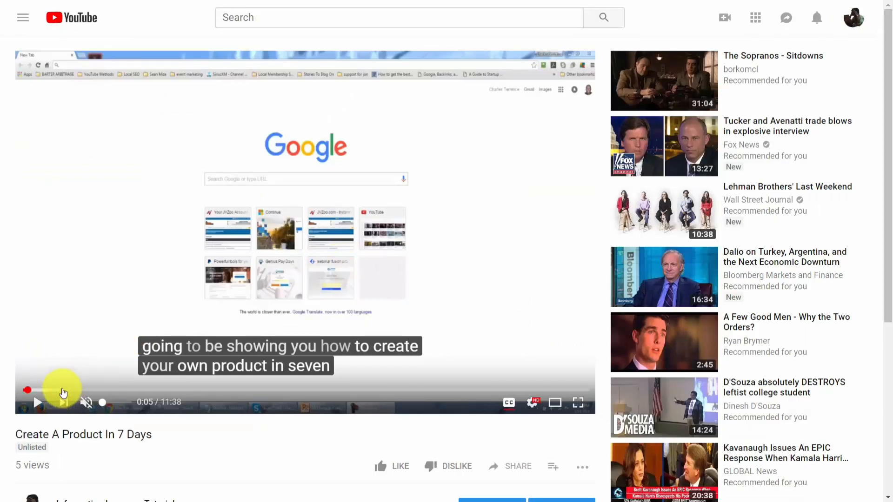
pyautogui.click(41, 408)
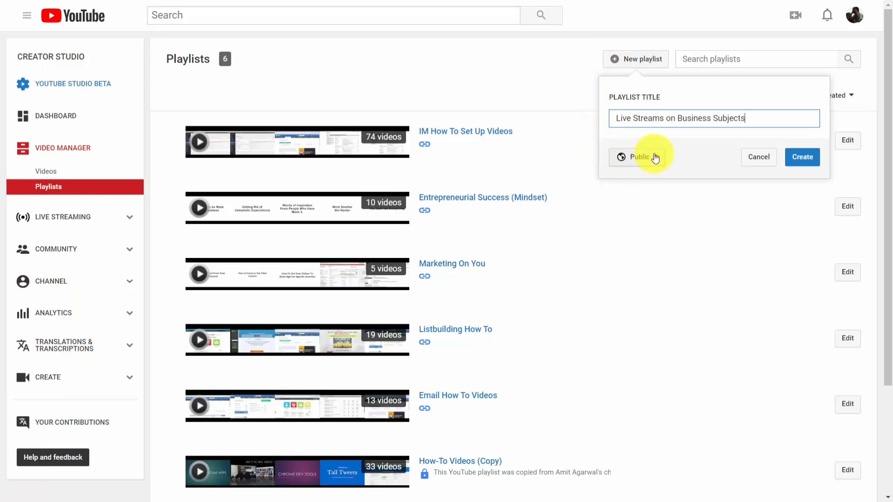
# Step: Create a public playlist titled "Live Streams on Business Subjects"
pyautogui.click(655, 157)
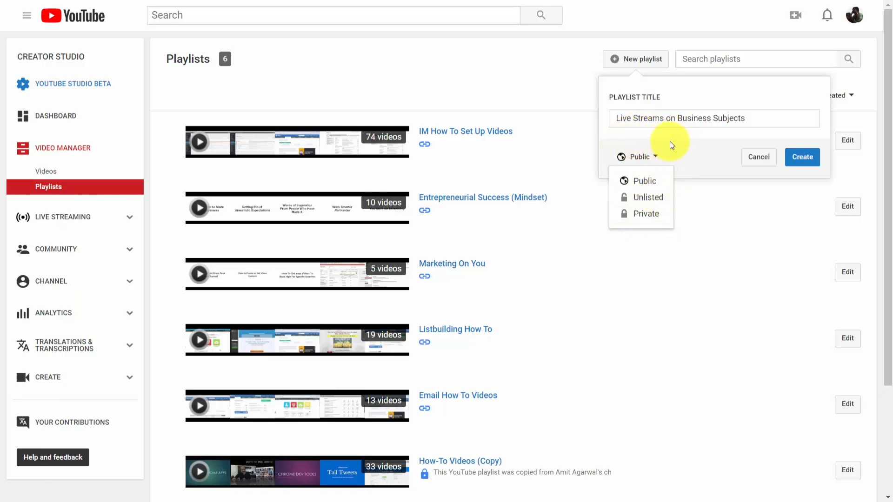
pyautogui.click(682, 140)
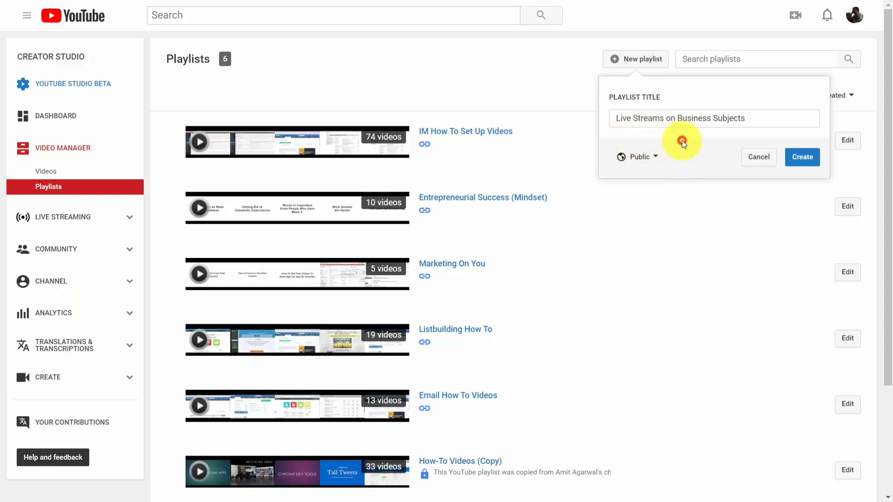
pyautogui.click(802, 159)
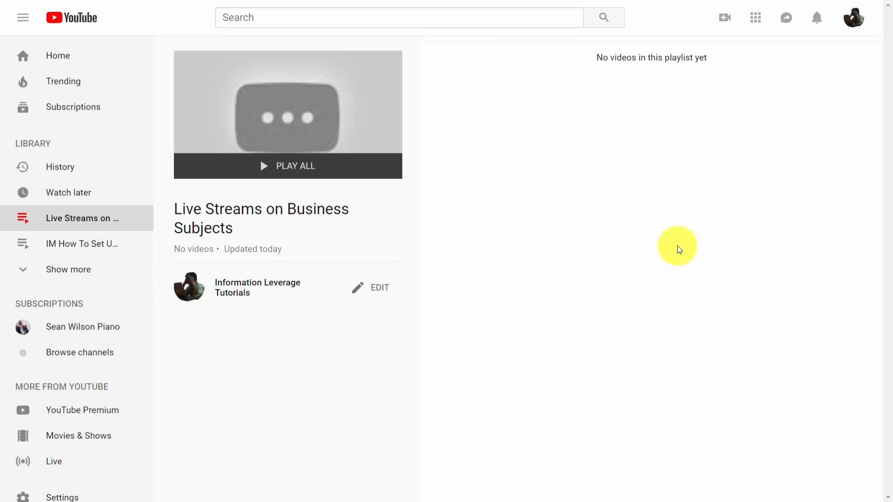
# Step: Open the new playlist for editing and add the description "Live streams on Creating Videos"
pyautogui.click(358, 292)
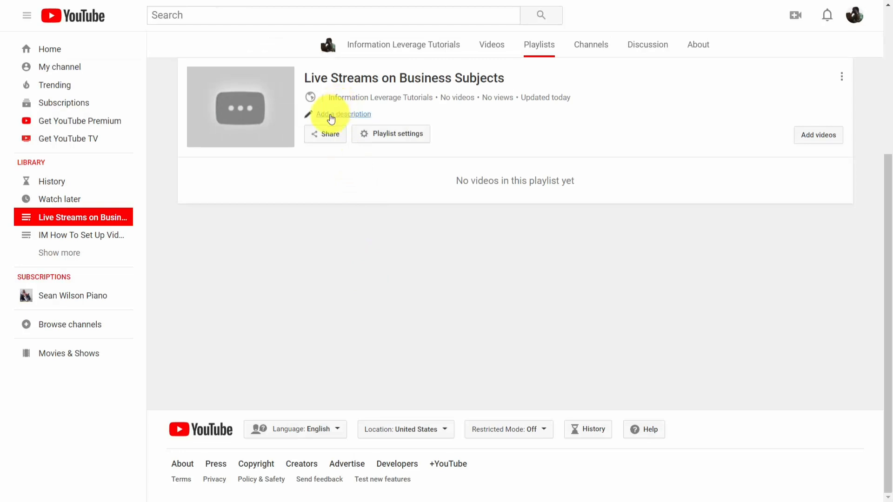
pyautogui.click(331, 119)
pyautogui.write('Live streams on Creating Videos')
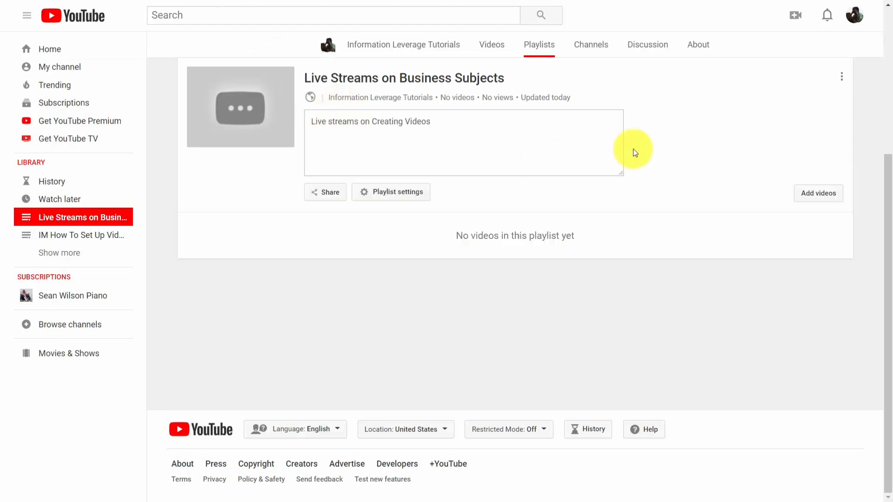
pyautogui.click(648, 145)
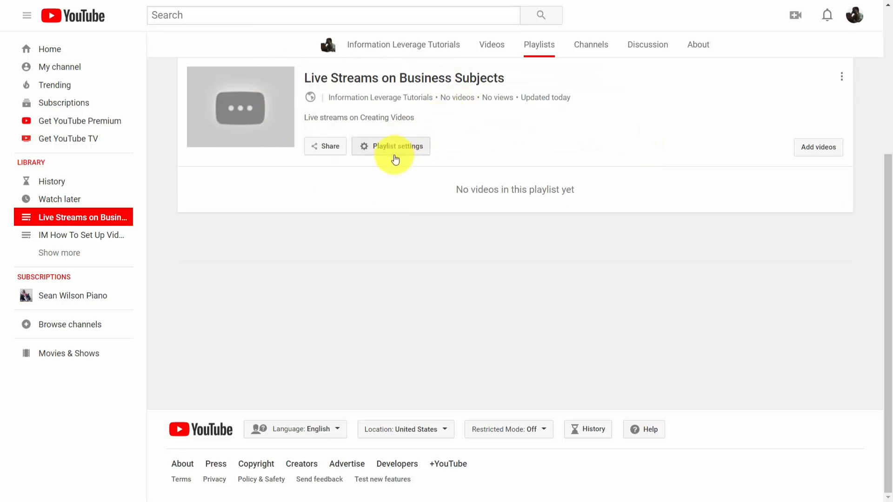
# Step: Open the playlist's settings and examine the ordering choices and the official series option
pyautogui.click(367, 148)
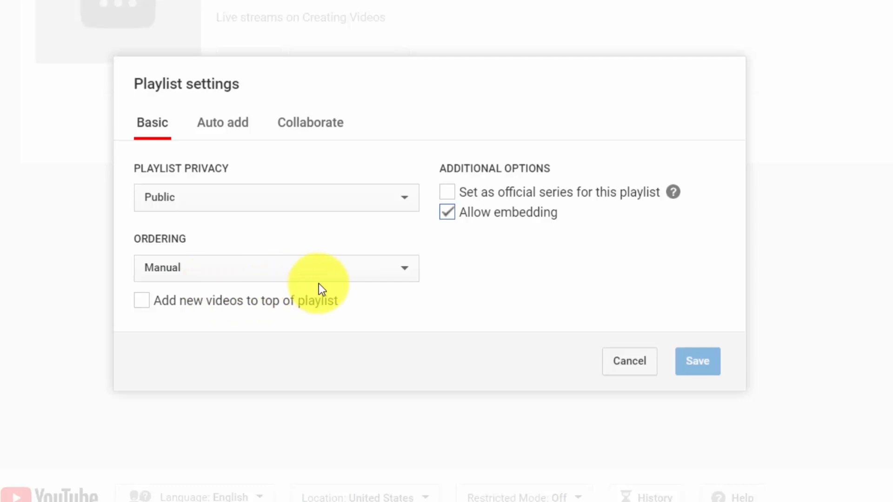
pyautogui.click(374, 270)
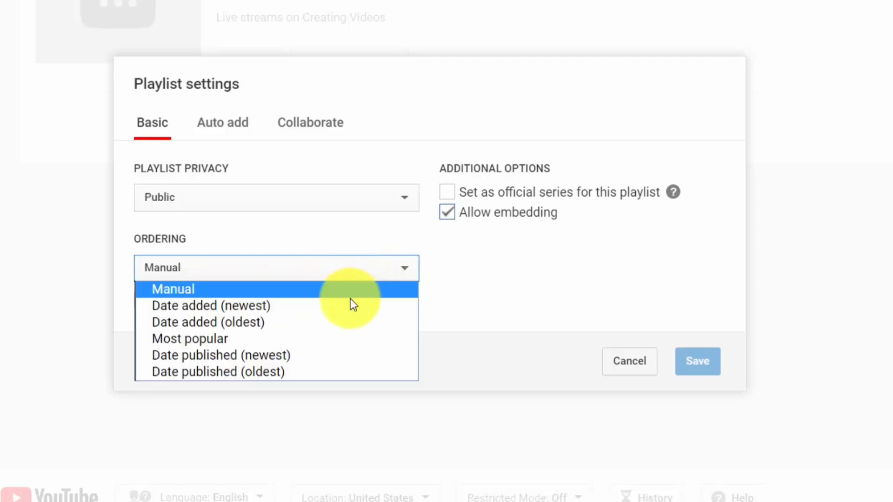
pyautogui.click(485, 283)
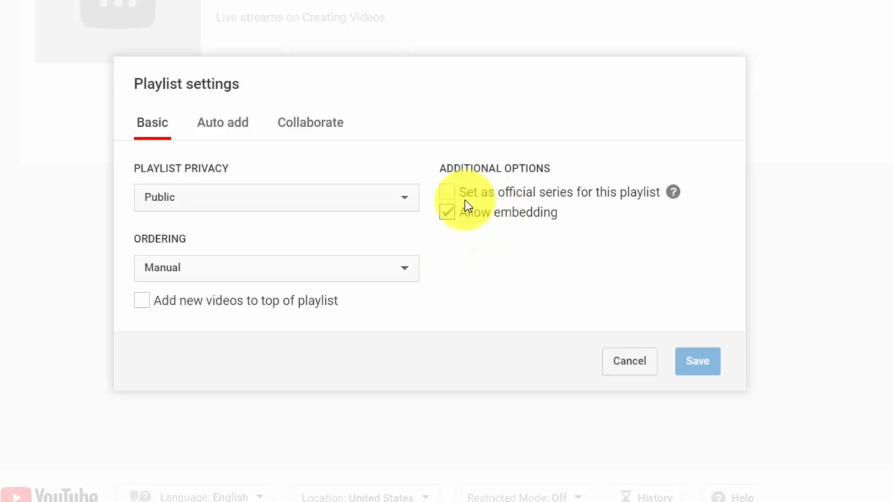
pyautogui.moveTo(666, 196)
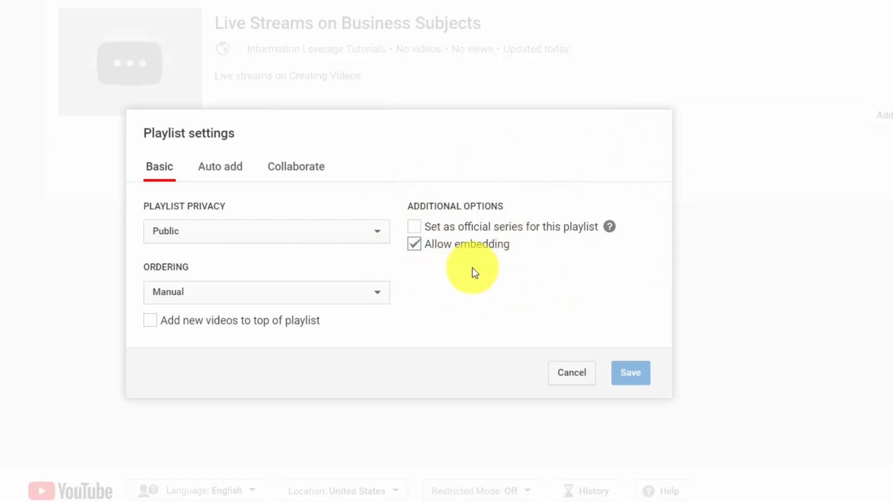
# Step: Add an auto-add rule row to the playlist, try the collaborator switch, and save the playlist settings
pyautogui.click(220, 168)
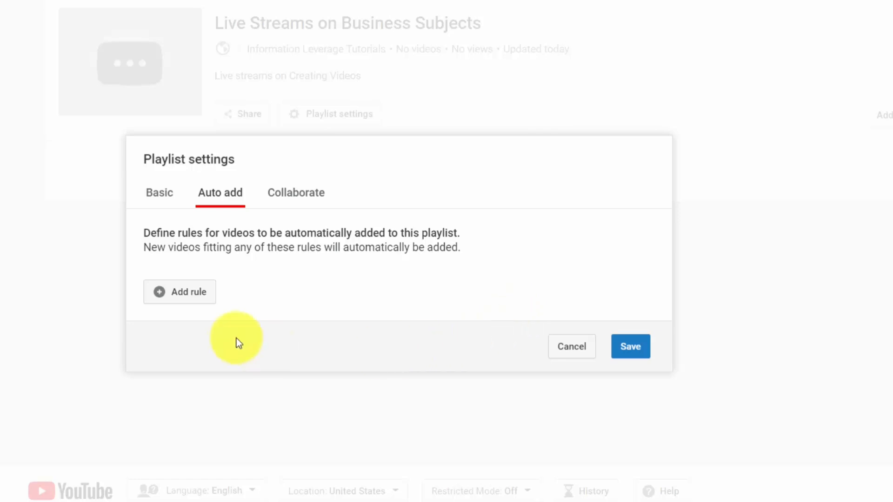
pyautogui.click(178, 296)
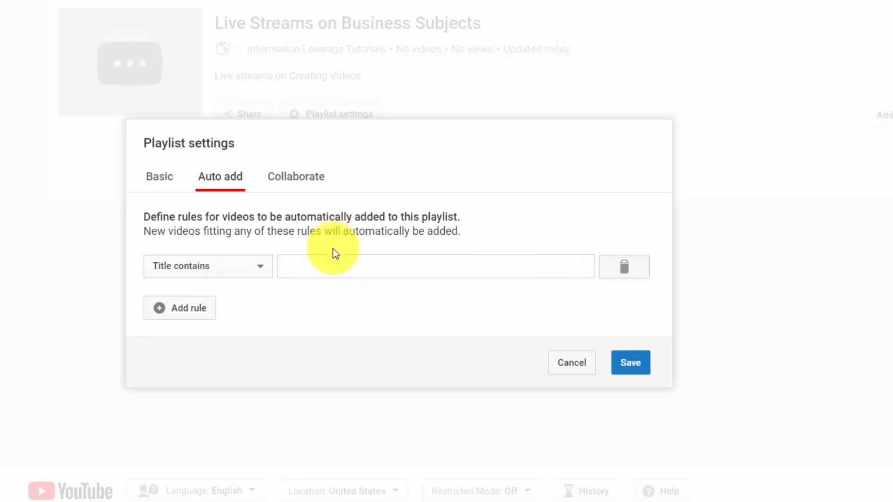
pyautogui.click(261, 266)
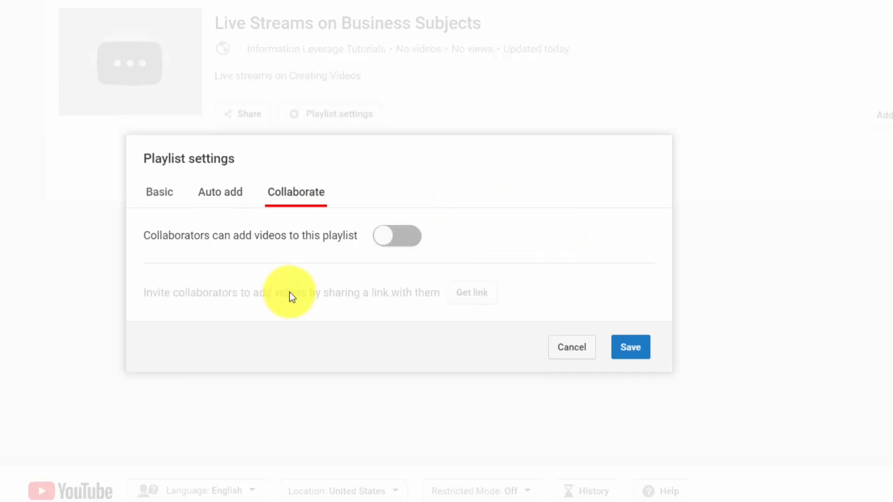
pyautogui.click(400, 235)
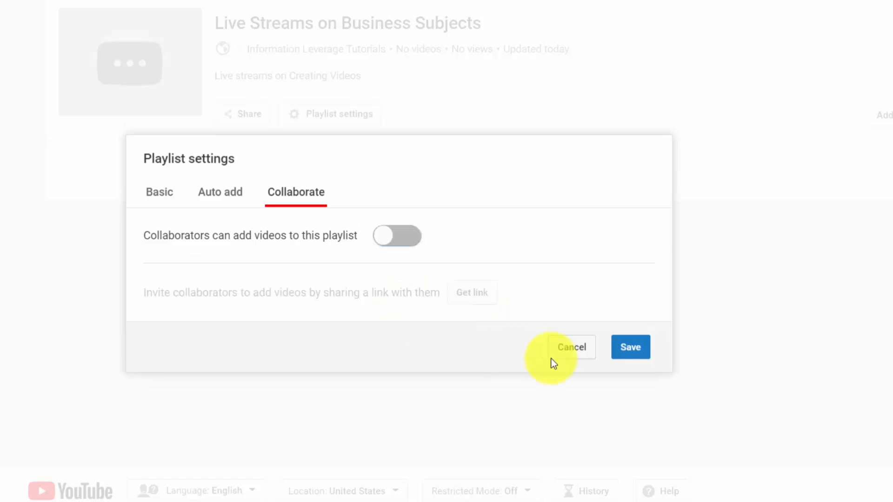
pyautogui.click(622, 351)
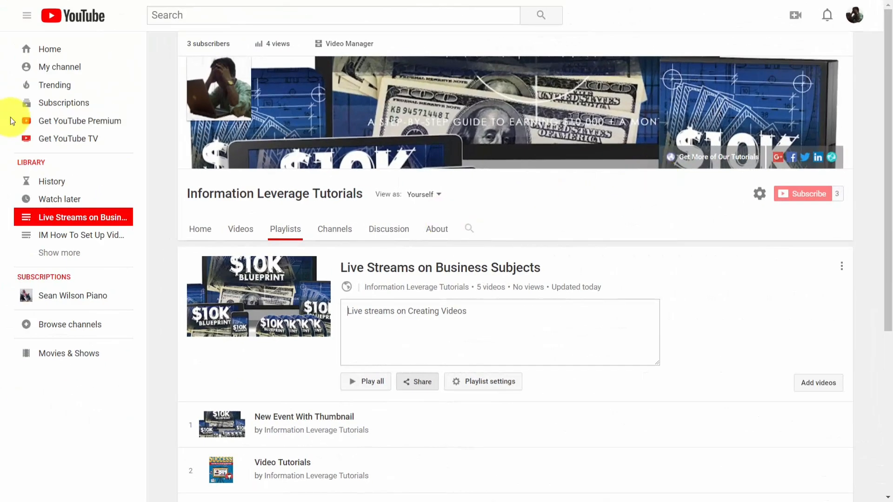
# Step: Open the channel's home page, pause the Getresponse3 video and look over the Uploads section
pyautogui.click(65, 72)
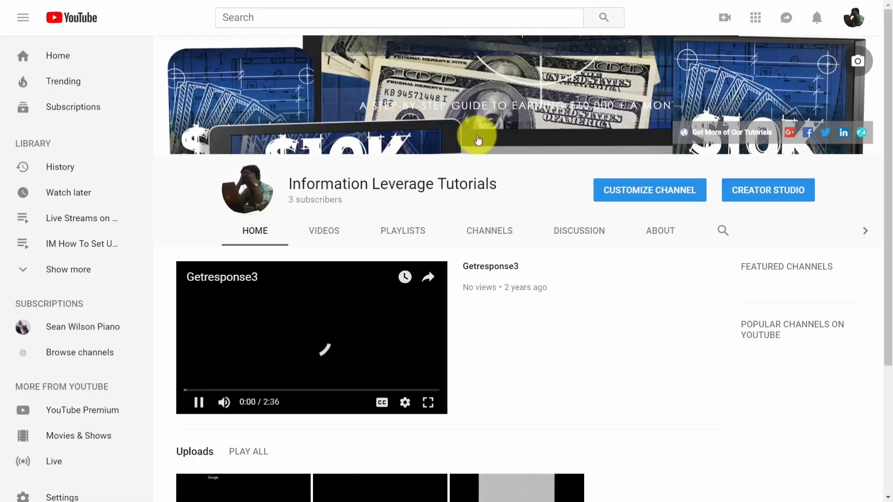
pyautogui.click(213, 402)
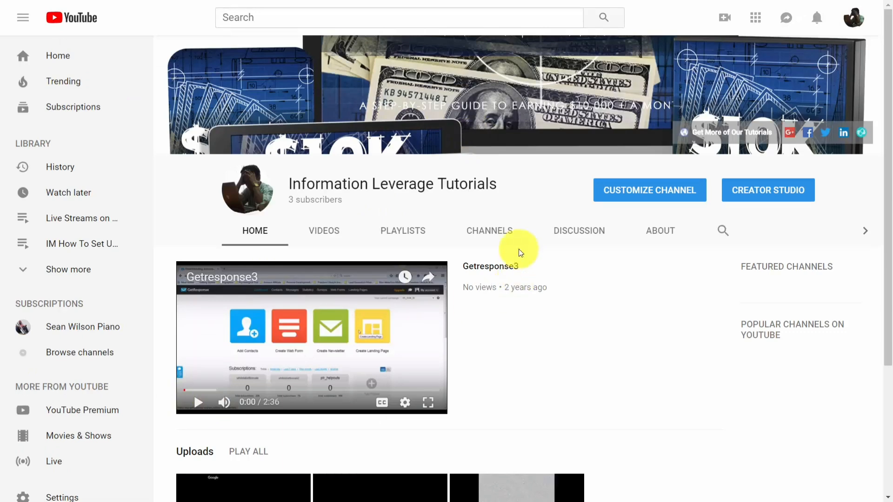
pyautogui.scroll(-4, 517, 249)
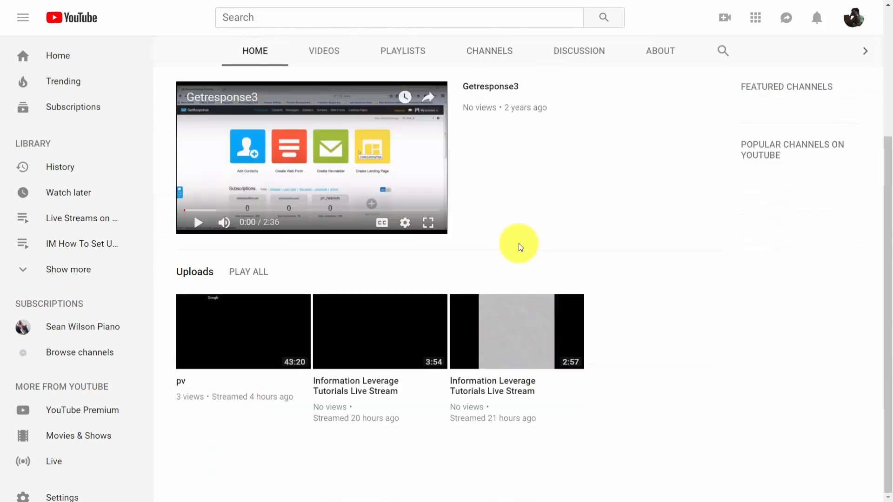
pyautogui.scroll(4, 518, 244)
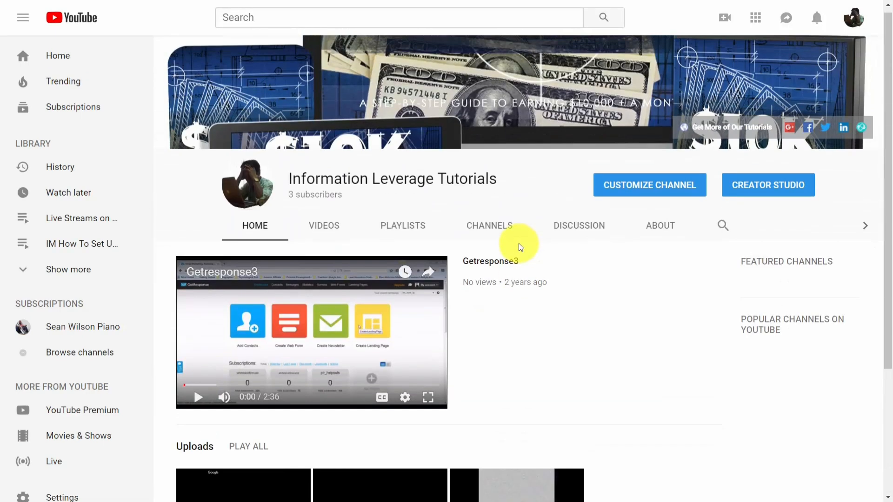
# Step: Customize the channel page by adding a single-playlist section in a horizontal row, showing the Live Streams on Business Subjects playlist
pyautogui.click(663, 185)
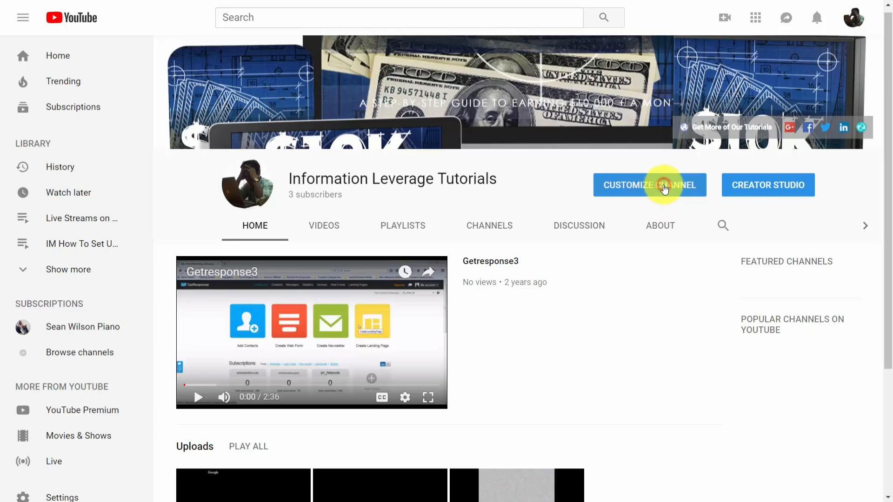
pyautogui.scroll(-5, 534, 184)
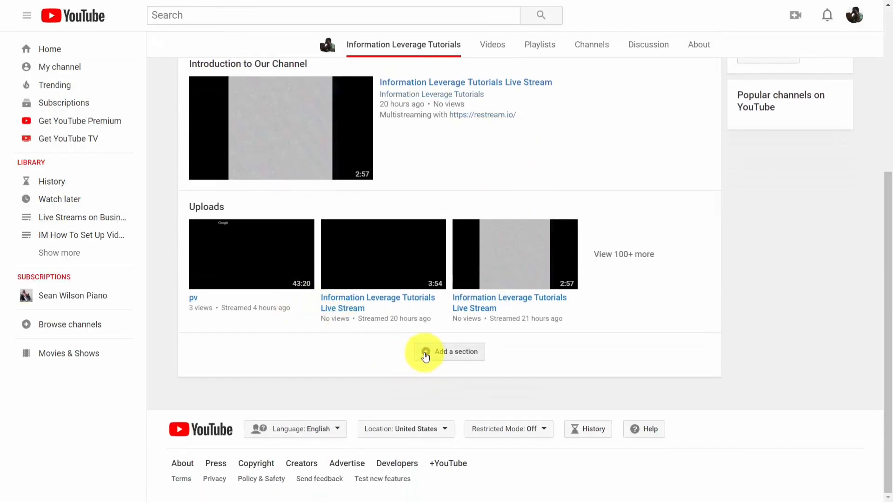
pyautogui.click(424, 354)
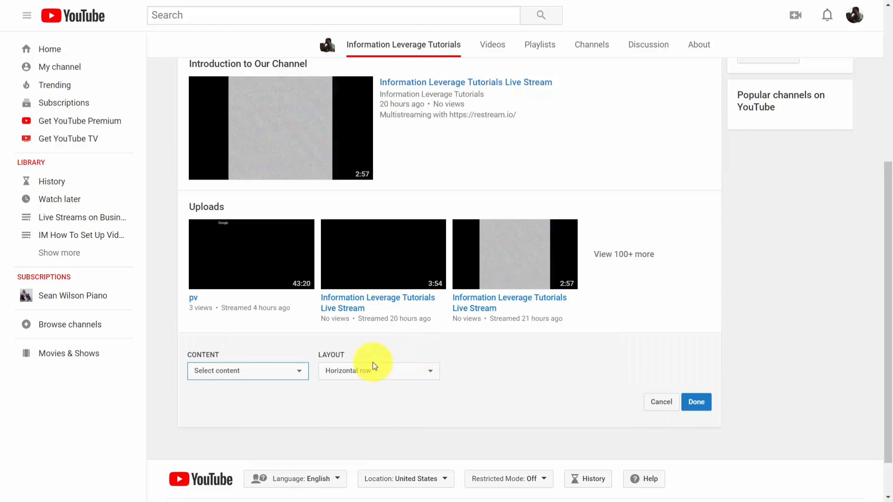
pyautogui.click(295, 372)
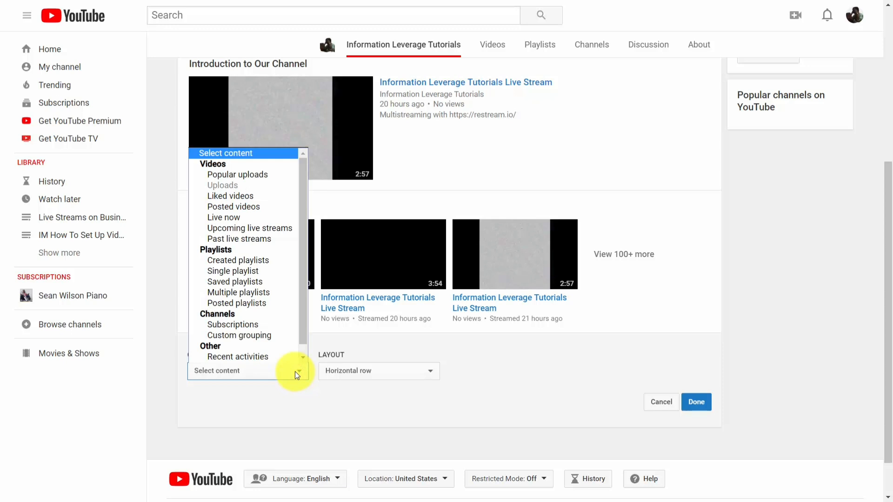
pyautogui.click(274, 273)
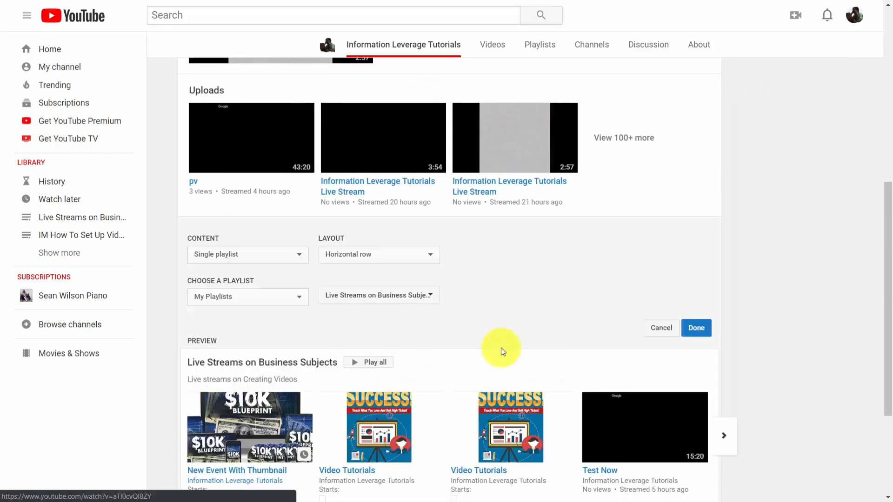
pyautogui.scroll(-1, 515, 329)
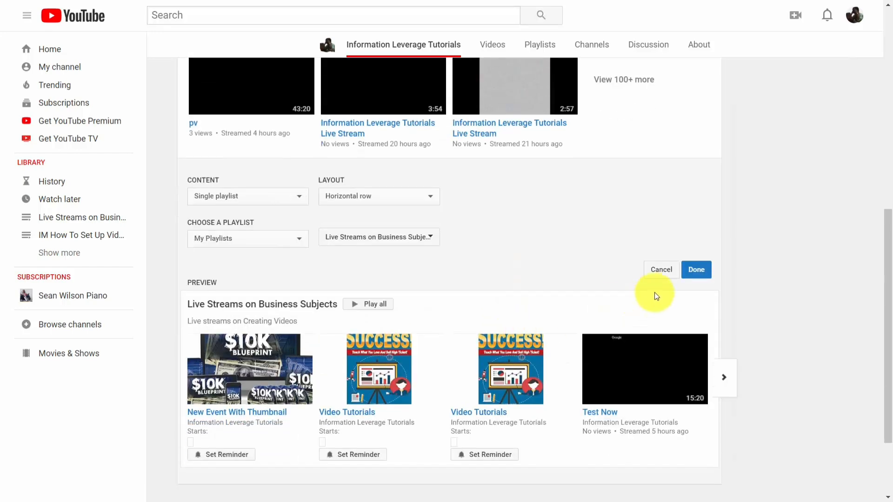
pyautogui.click(690, 276)
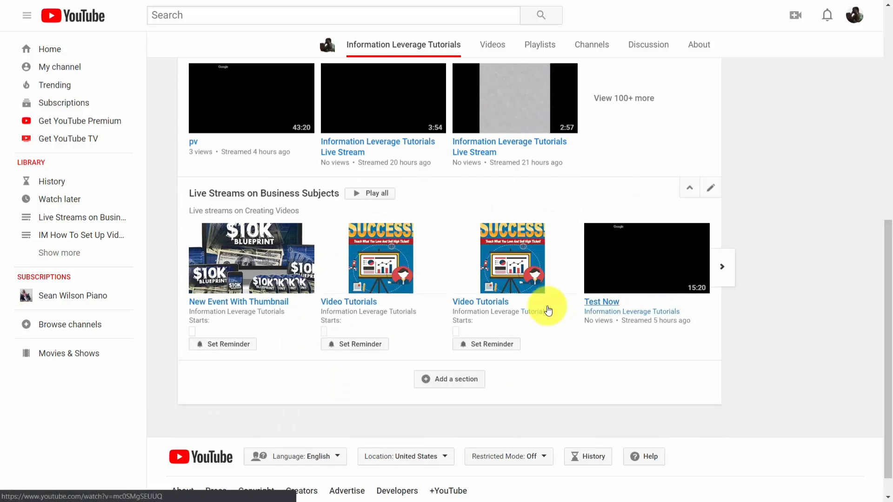
pyautogui.scroll(3, 548, 306)
pyautogui.scroll(-3, 547, 307)
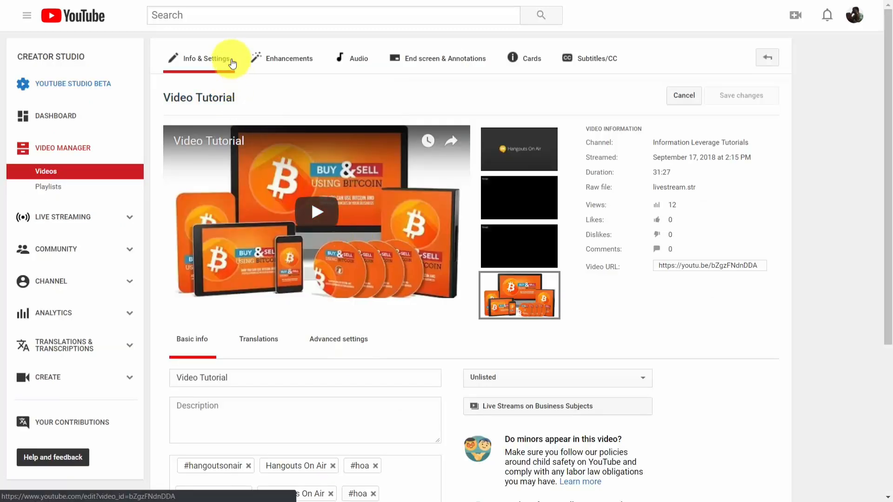
# Step: Open the advanced settings of the Video Tutorial video and allow live chat replay
pyautogui.click(322, 340)
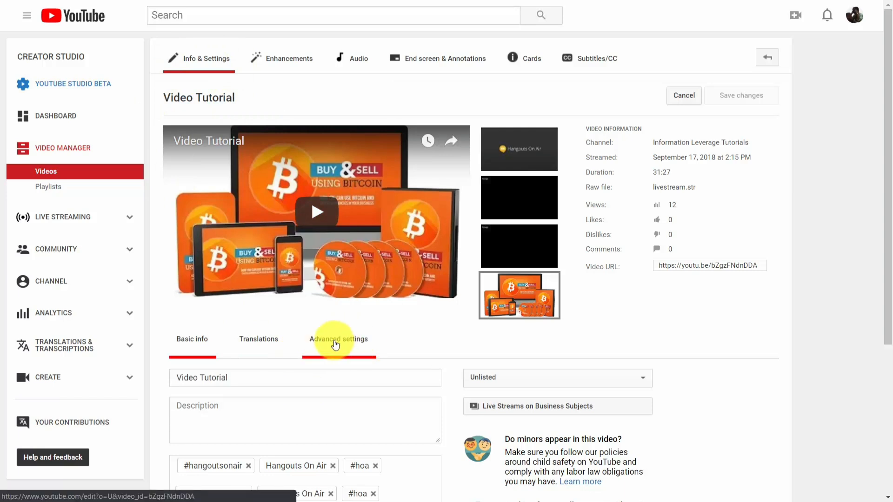
pyautogui.scroll(-4, 422, 347)
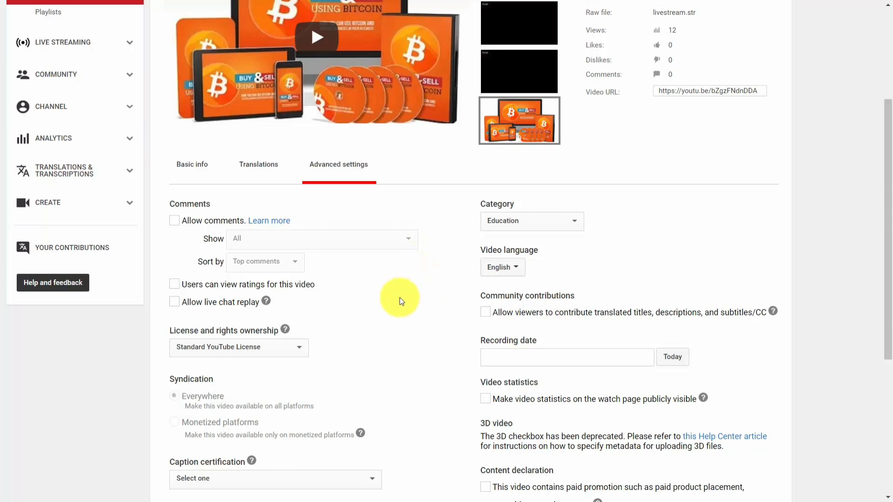
pyautogui.click(175, 306)
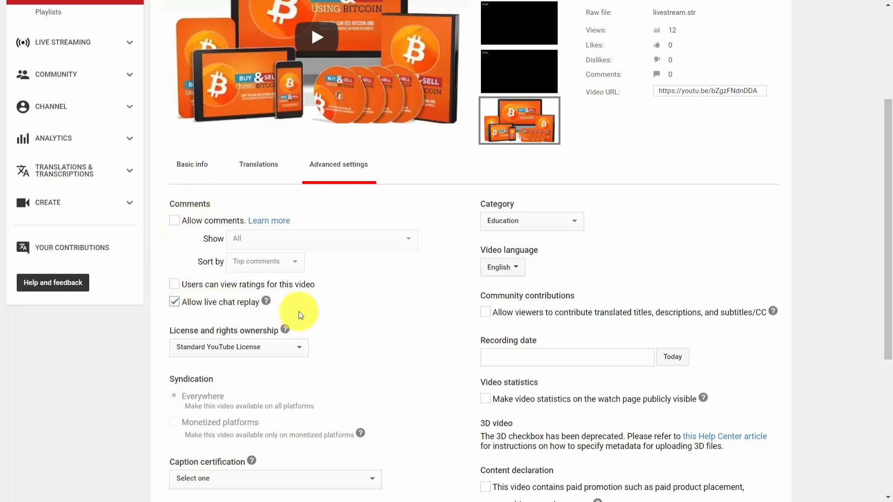
# Step: Look over the video's remaining advanced settings, including the embedding and subscriber notification options, recording date and video statistics
pyautogui.scroll(-5, 362, 308)
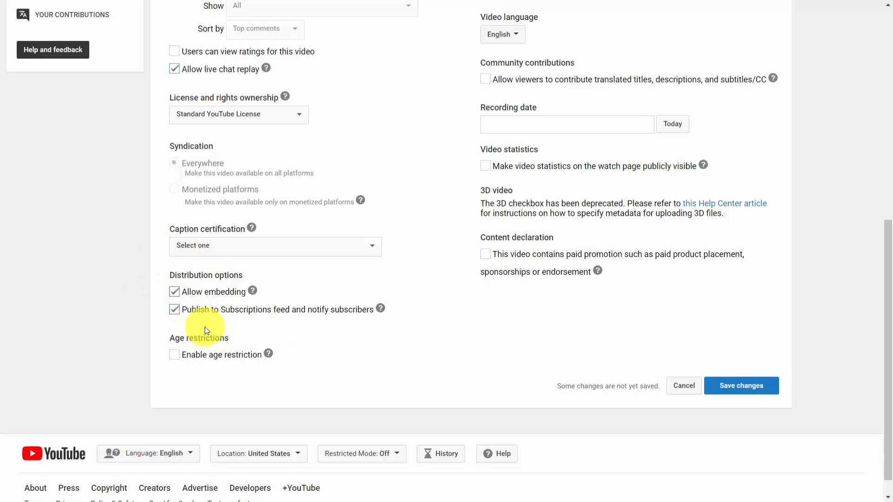
pyautogui.click(174, 294)
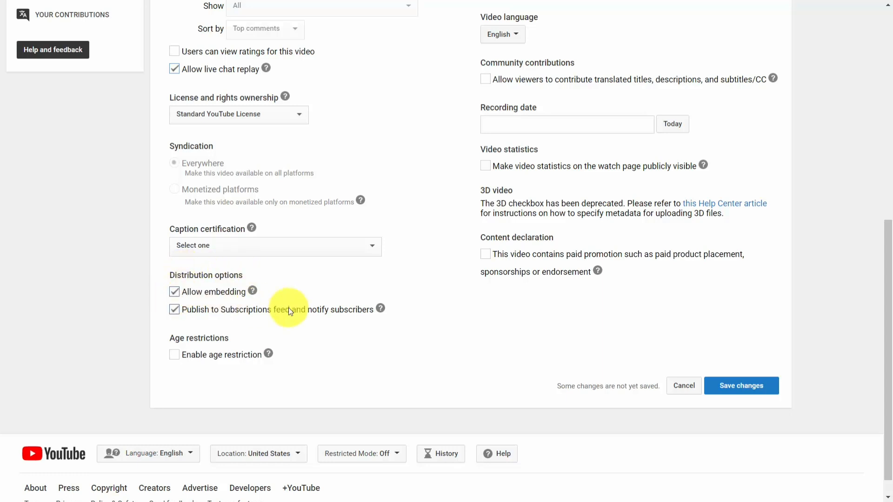
pyautogui.scroll(3, 288, 308)
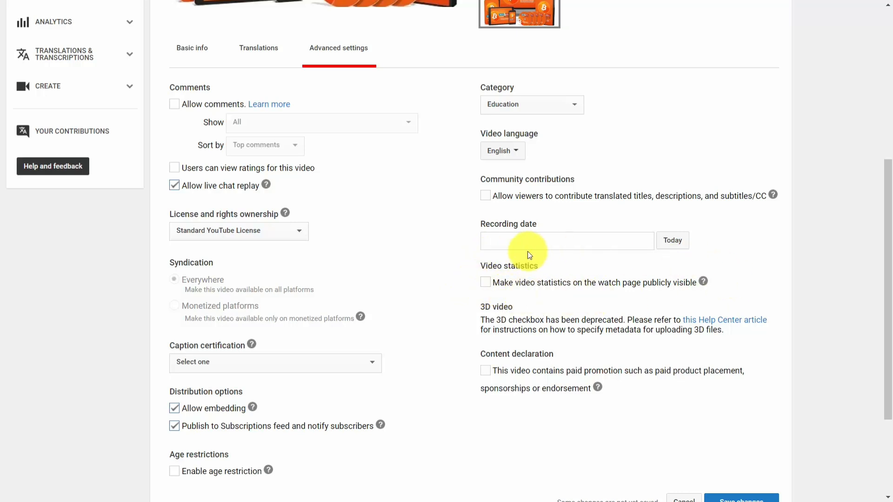
pyautogui.scroll(3, 407, 319)
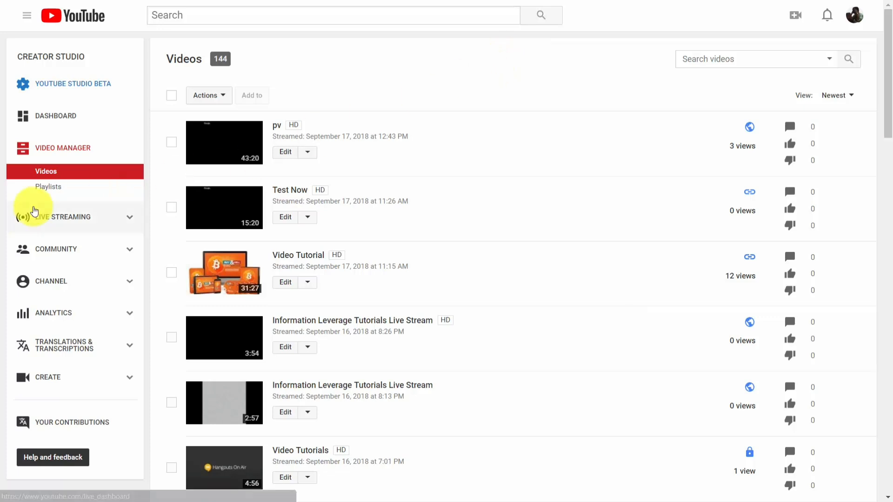
# Step: View the channel's community comments and its subscriber list, sorting the subscribers by most popular
pyautogui.click(46, 255)
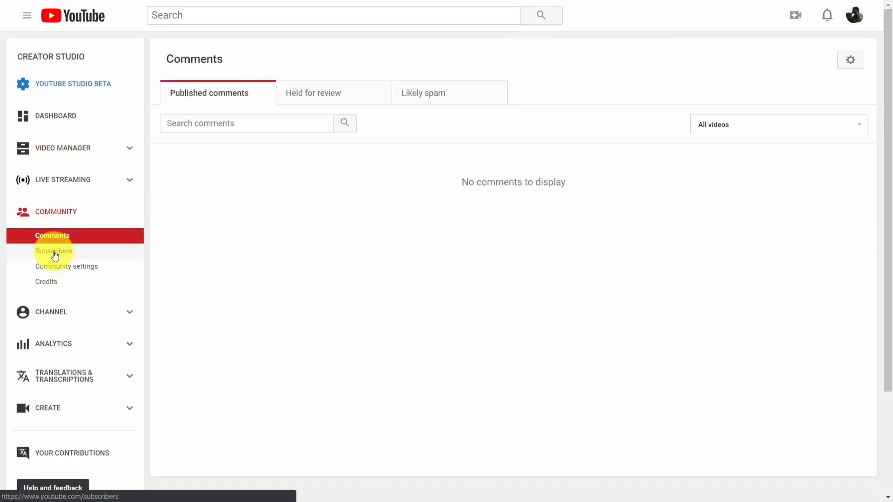
pyautogui.click(55, 253)
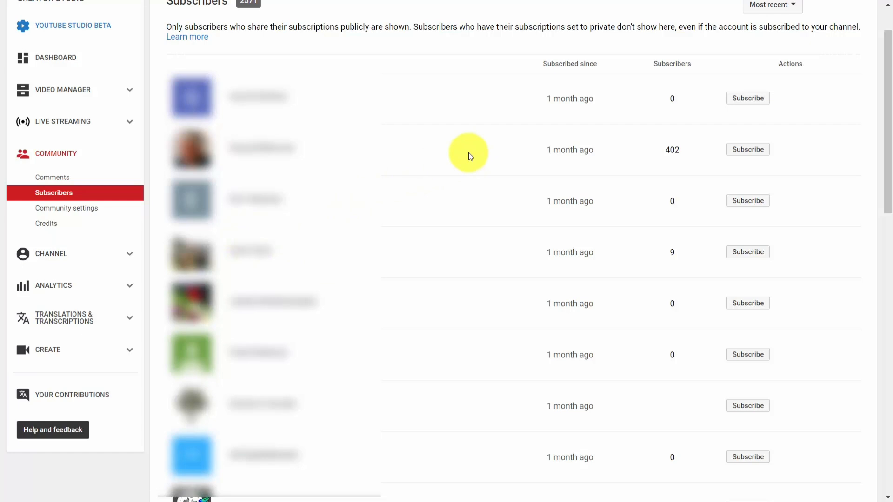
pyautogui.click(793, 6)
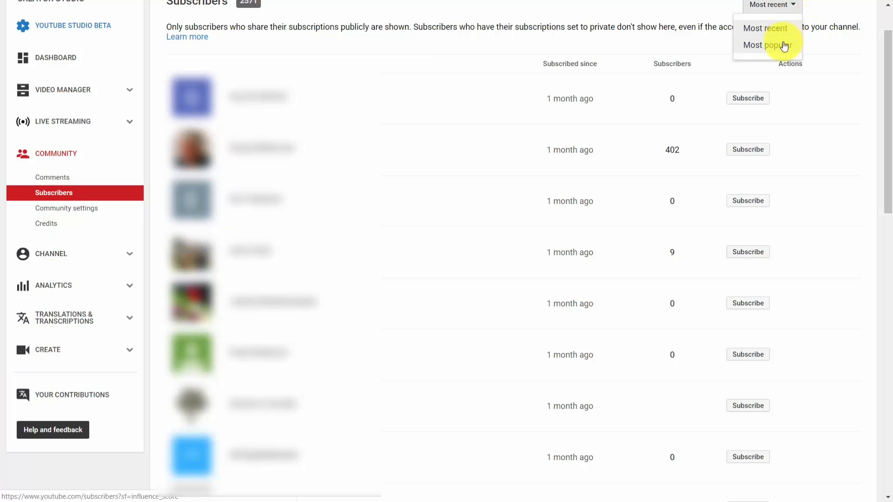
pyautogui.click(784, 46)
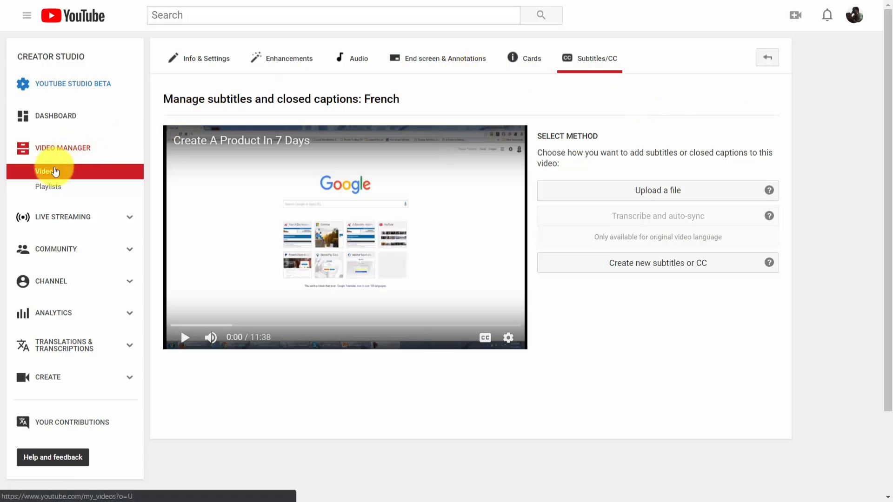
# Step: Open the audio editor for Create A Product In 7 Days, pause the preview and look over the top tracks
pyautogui.click(355, 61)
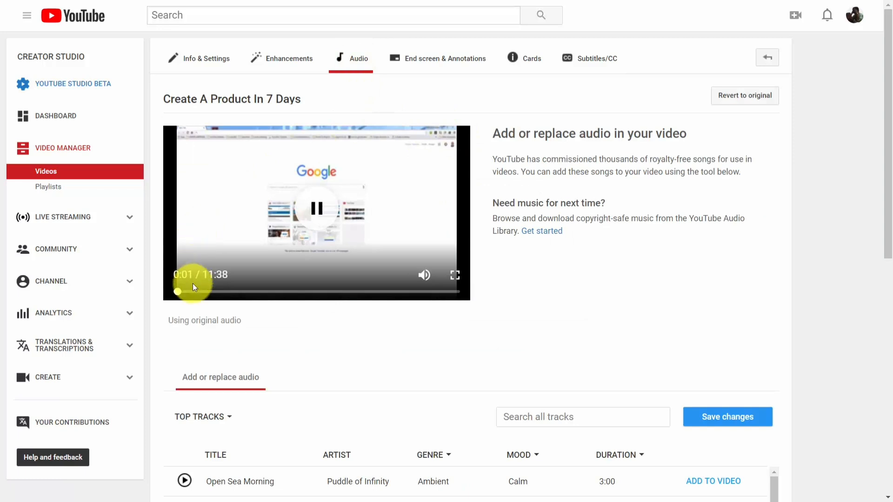
pyautogui.click(318, 210)
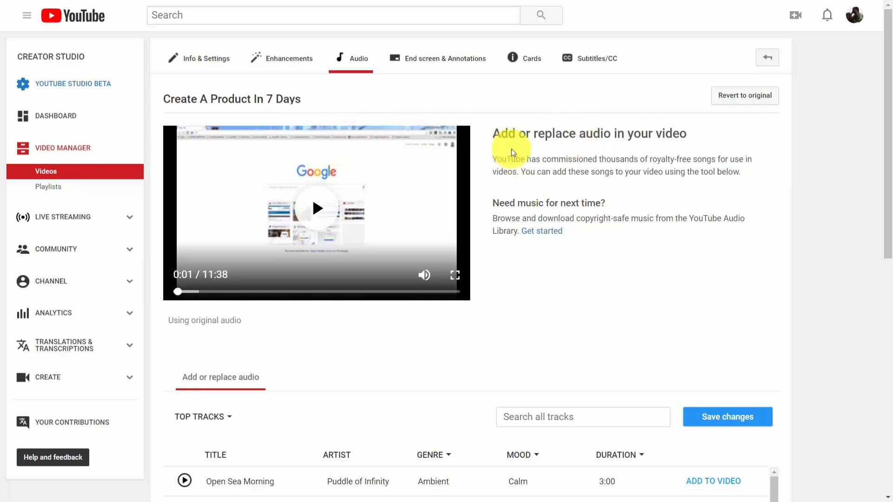
pyautogui.scroll(-3, 509, 150)
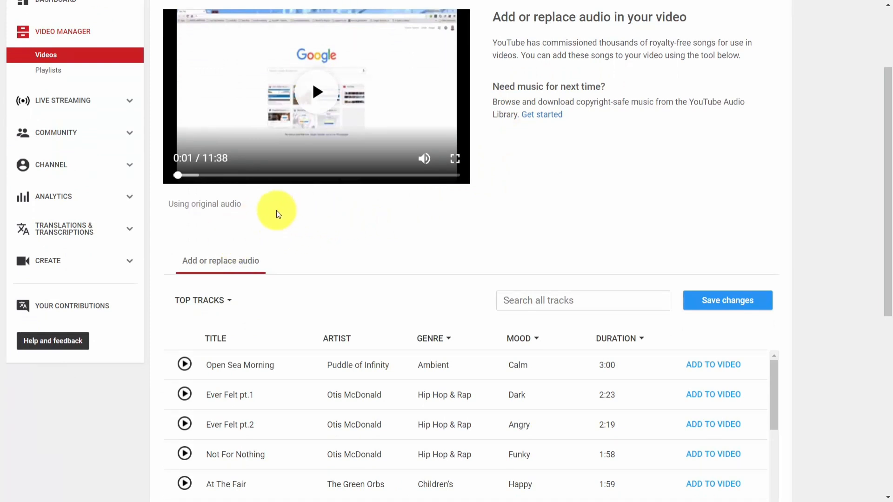
pyautogui.scroll(-3, 411, 223)
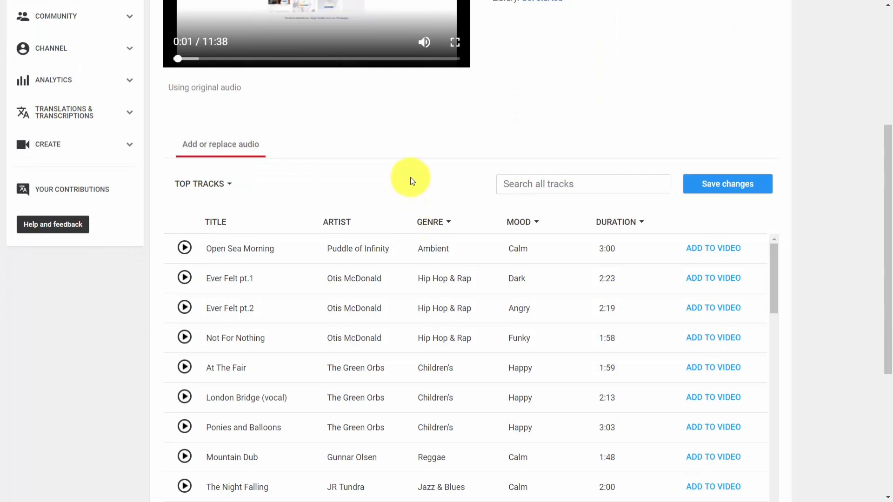
pyautogui.scroll(-1, 410, 157)
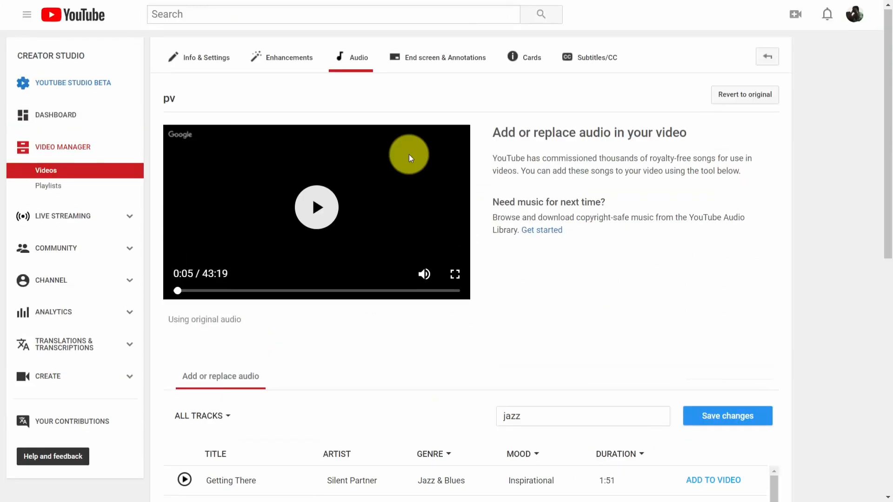
# Step: Filter the jazz track search for the pv video by the Jazz & Blues genre
pyautogui.scroll(-4, 409, 155)
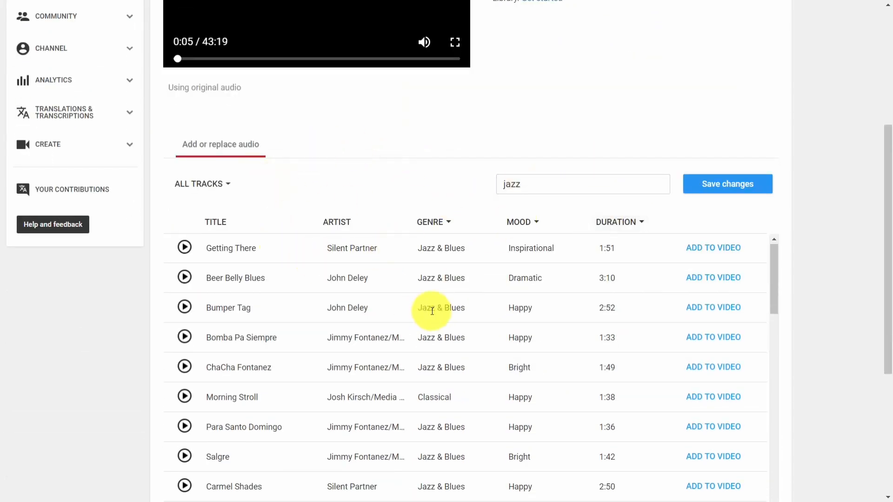
pyautogui.scroll(-3, 430, 309)
pyautogui.scroll(4, 404, 302)
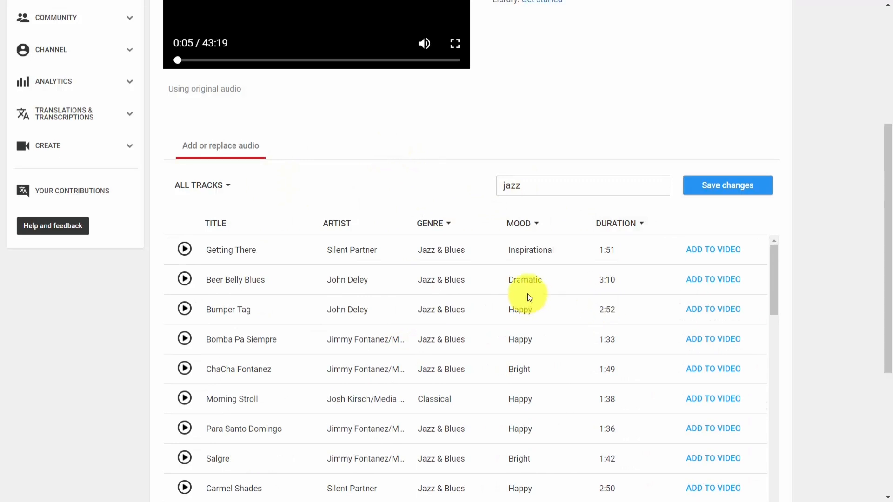
pyautogui.scroll(1, 473, 296)
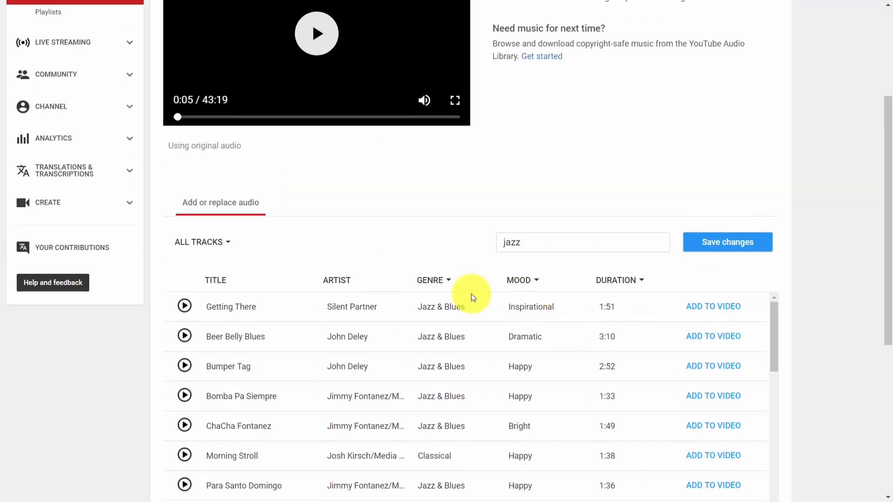
pyautogui.scroll(-1, 471, 294)
pyautogui.scroll(1, 471, 294)
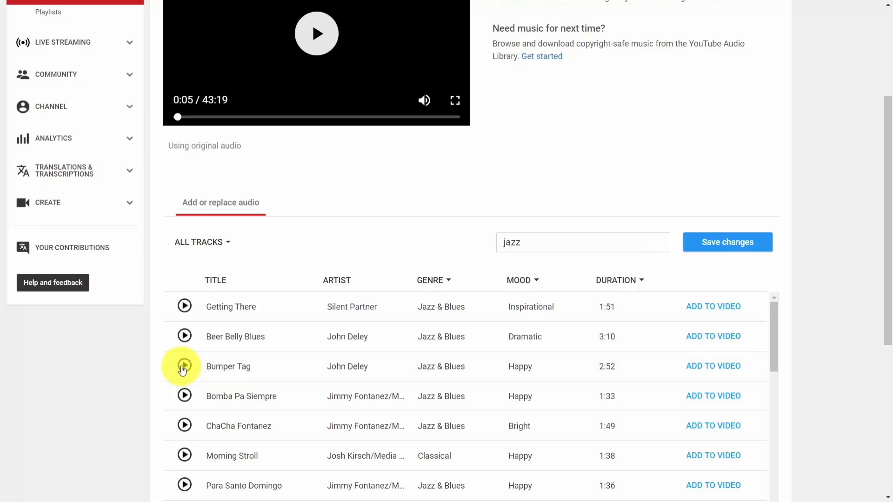
pyautogui.click(442, 281)
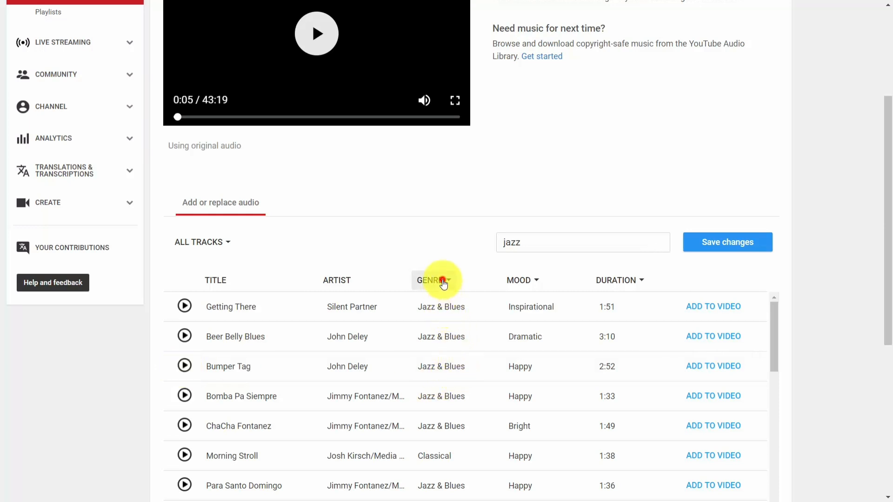
pyautogui.click(443, 406)
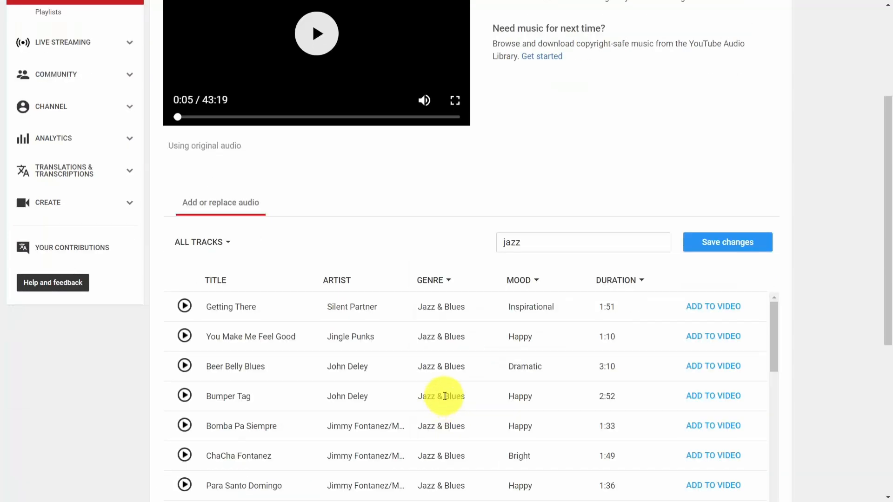
# Step: Look through the filtered Jazz & Blues tracks, checking their artists, moods and durations against the video preview
pyautogui.scroll(-4, 439, 389)
pyautogui.scroll(3, 440, 389)
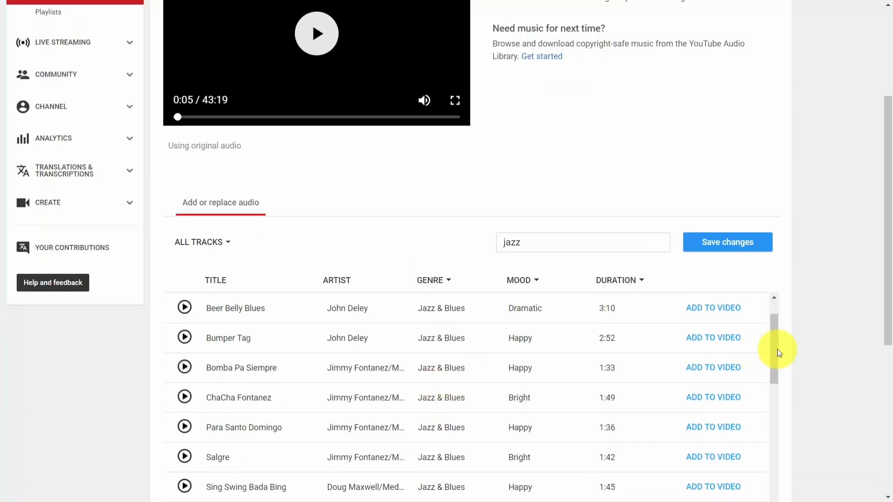
pyautogui.scroll(-4, 777, 349)
pyautogui.scroll(1, 552, 318)
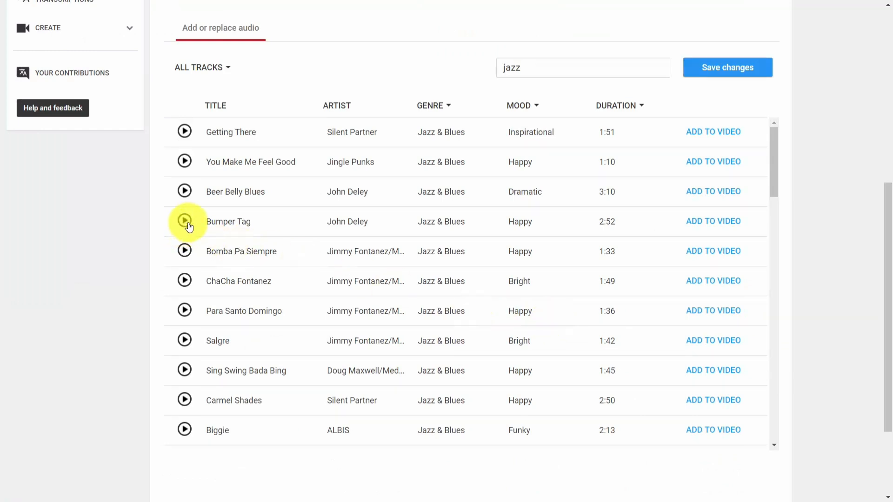
pyautogui.scroll(4, 251, 262)
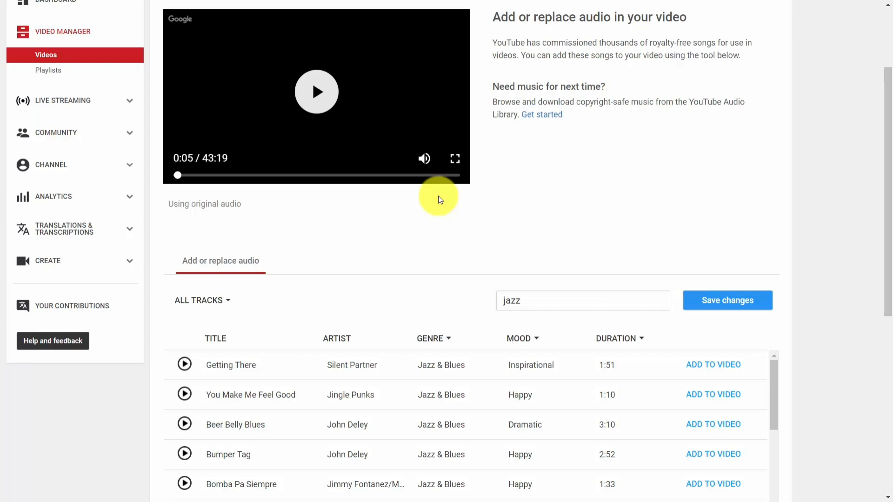
pyautogui.scroll(3, 473, 355)
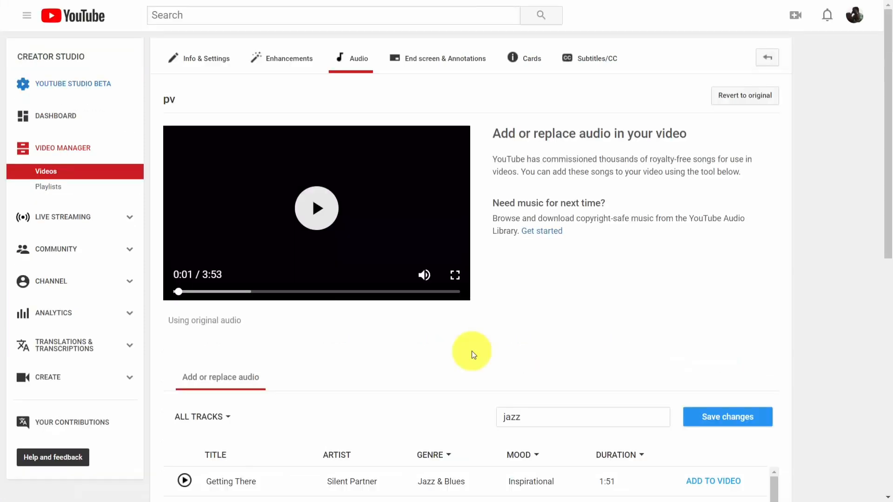
pyautogui.scroll(-1, 473, 355)
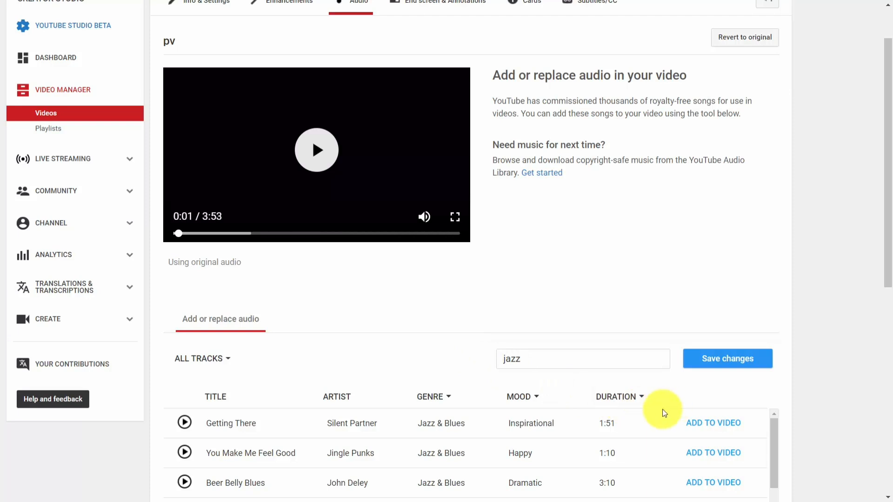
# Step: Add the Getting There track to the pv video, place it from 2:02 to 3:53 on the timeline and pause the preview
pyautogui.click(707, 425)
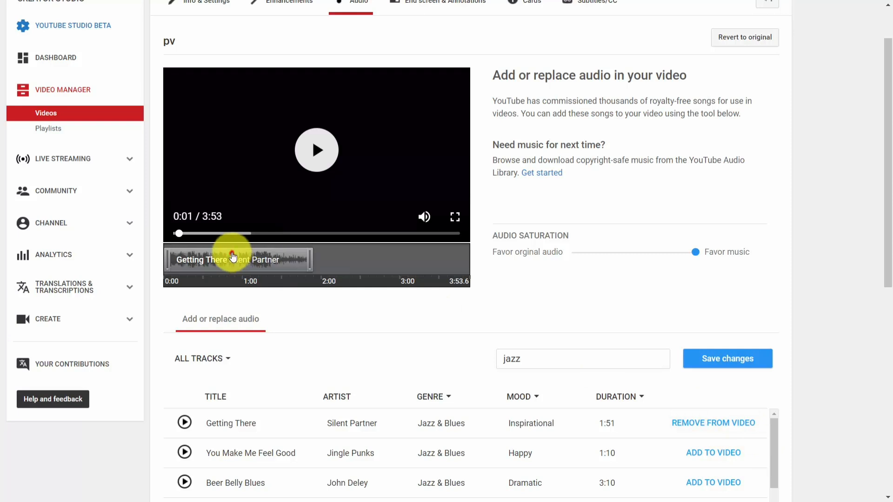
pyautogui.moveTo(232, 254); pyautogui.dragTo(400, 262)
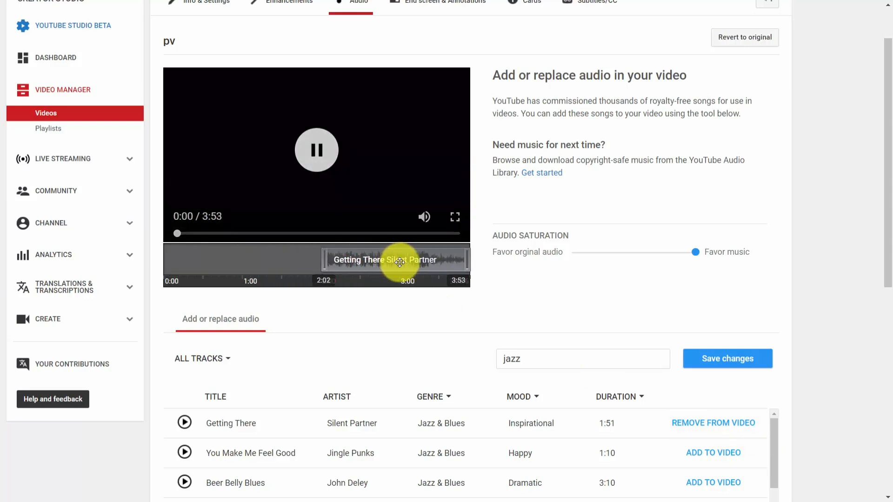
pyautogui.click(298, 144)
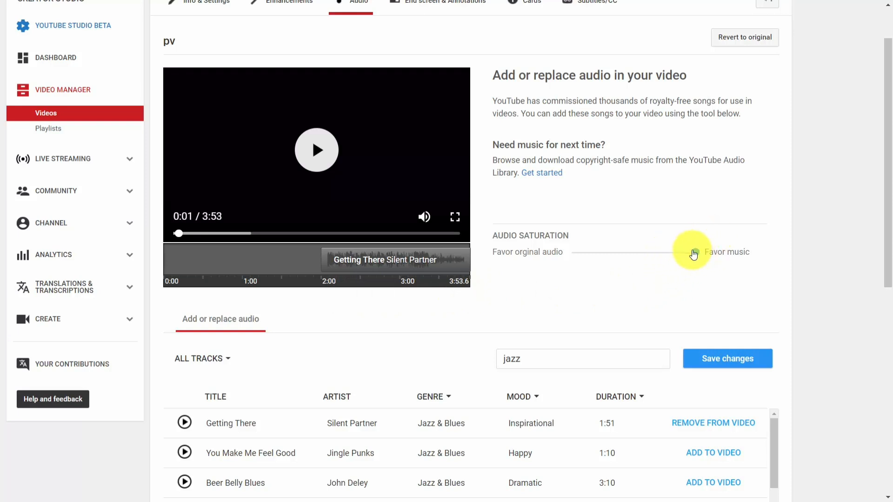
# Step: Set the audio saturation fully in favor of the original audio and save the changes
pyautogui.click(663, 254)
pyautogui.moveTo(660, 255); pyautogui.dragTo(568, 260)
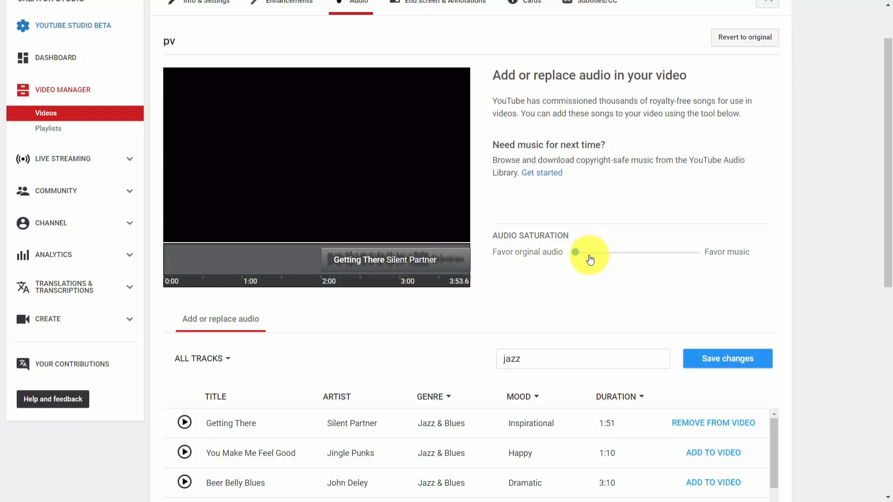
pyautogui.scroll(1, 593, 278)
pyautogui.scroll(-1, 593, 277)
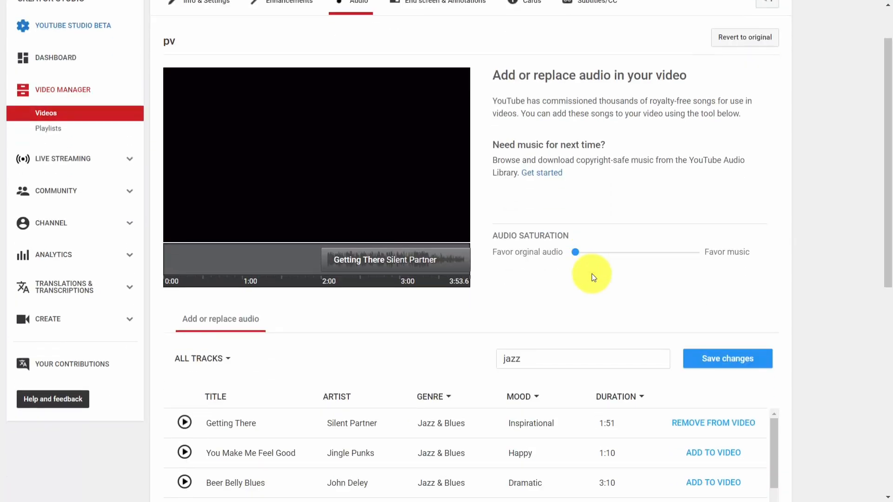
pyautogui.click(728, 359)
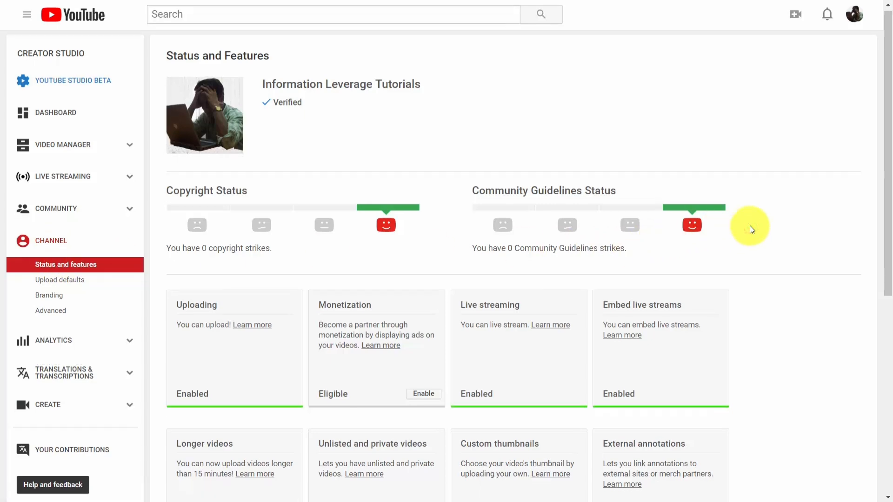
# Step: Review the channel's feature statuses and read the general eligibility requirements for a custom URL
pyautogui.scroll(-8, 750, 227)
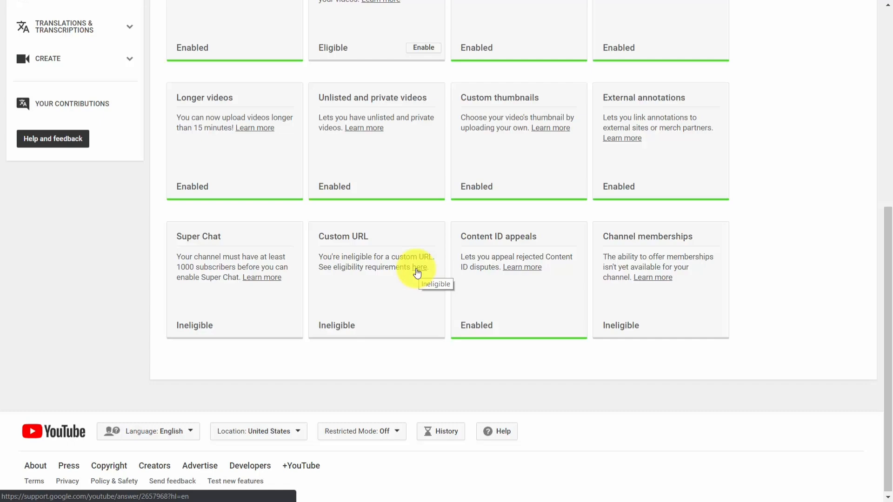
pyautogui.click(417, 267)
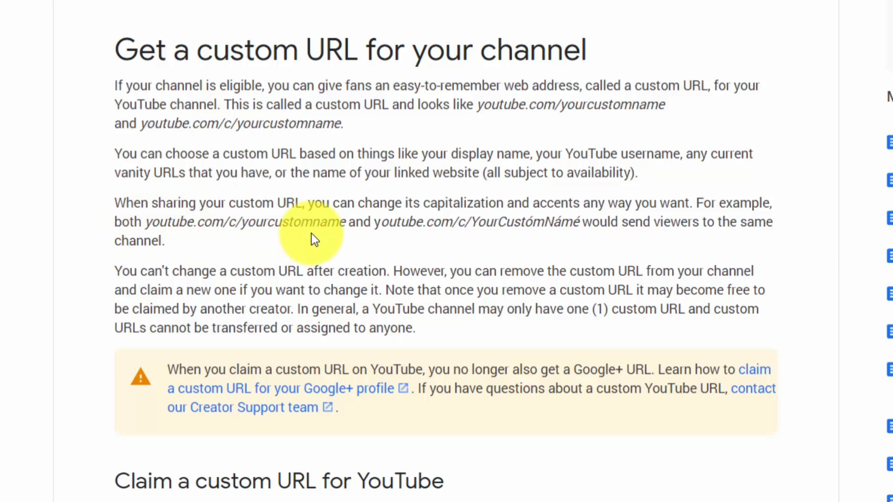
pyautogui.scroll(-7, 312, 234)
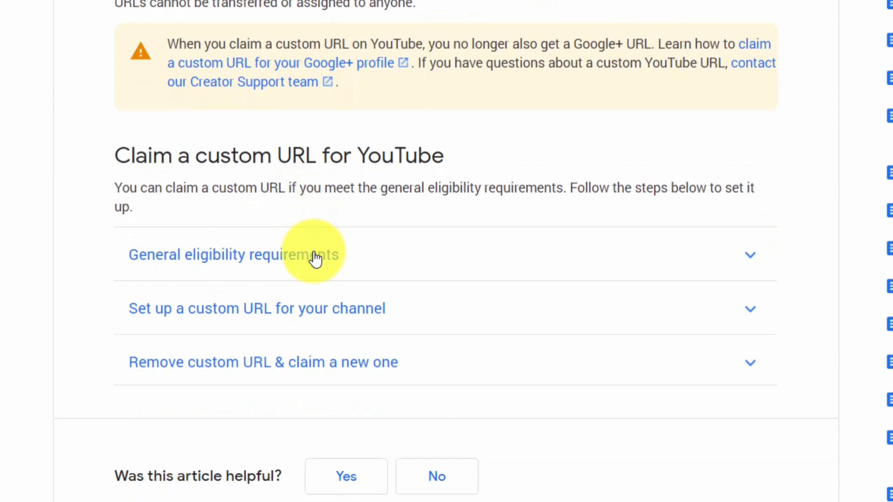
pyautogui.click(316, 258)
pyautogui.scroll(-2, 473, 248)
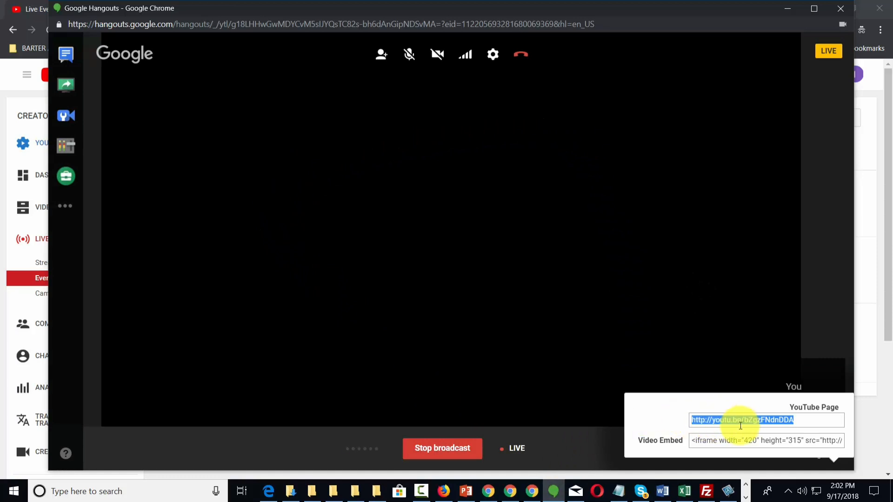
# Step: Close and reopen the links of the Video Tutorial broadcast and select its YouTube page URL
pyautogui.click(834, 459)
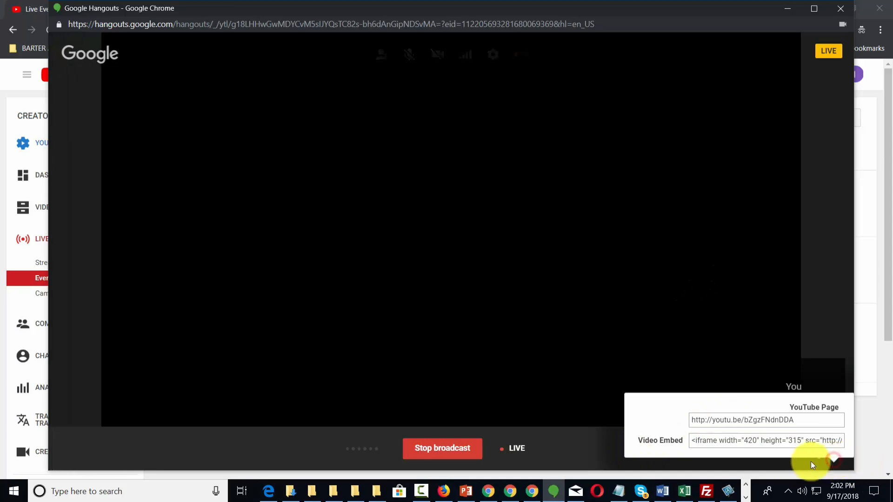
pyautogui.click(593, 437)
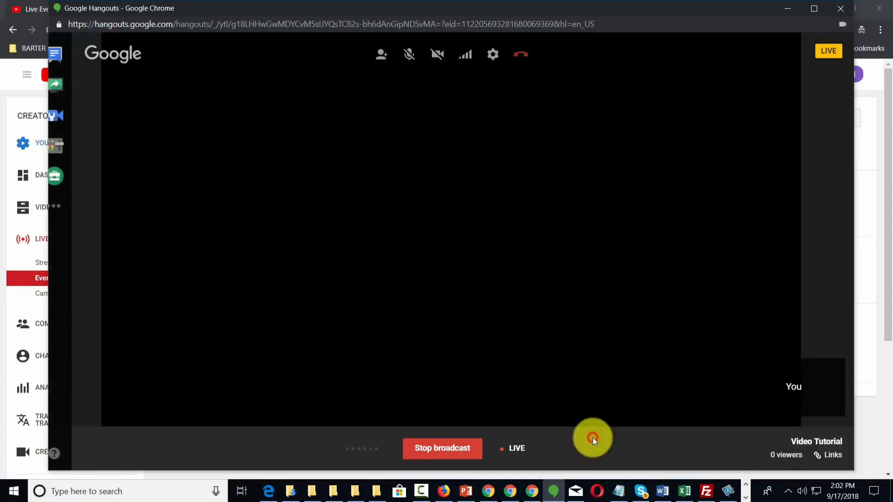
pyautogui.click(829, 456)
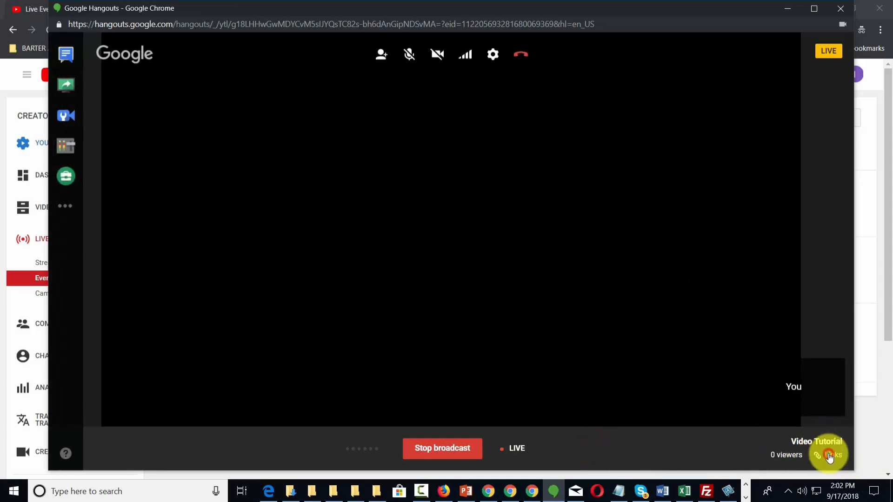
pyautogui.moveTo(790, 420); pyautogui.dragTo(684, 420)
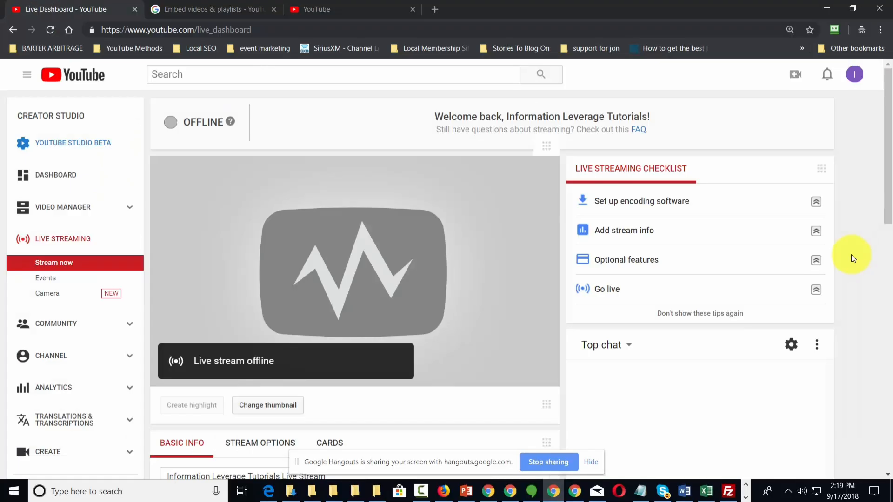
# Step: View the channel home page for new visitors and open the Community section of Creator Studio
pyautogui.moveTo(360, 259)
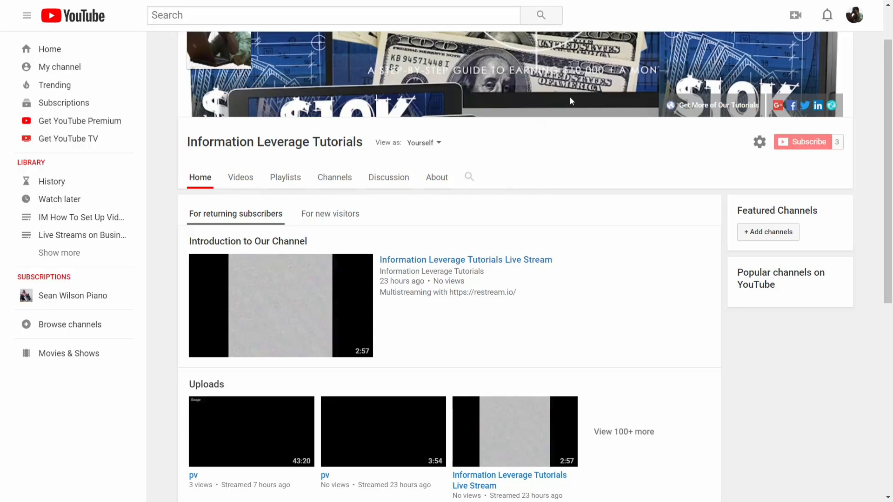
pyautogui.click(338, 215)
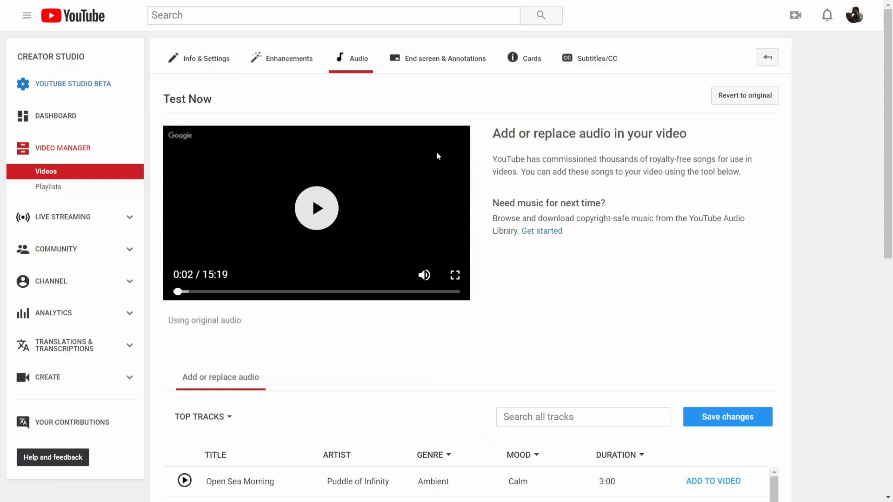
pyautogui.click(76, 250)
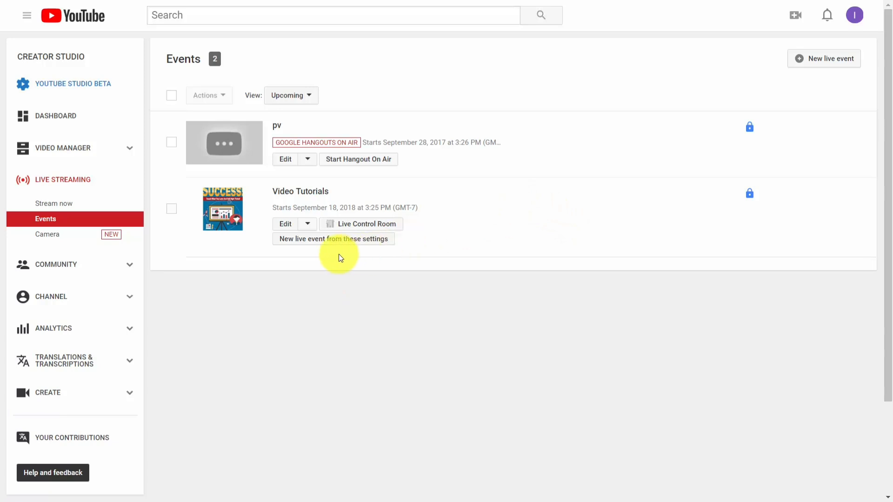
# Step: Create a new live event from the Video Tutorials settings and confirm broadcasting the pv Hangout On Air
pyautogui.click(347, 242)
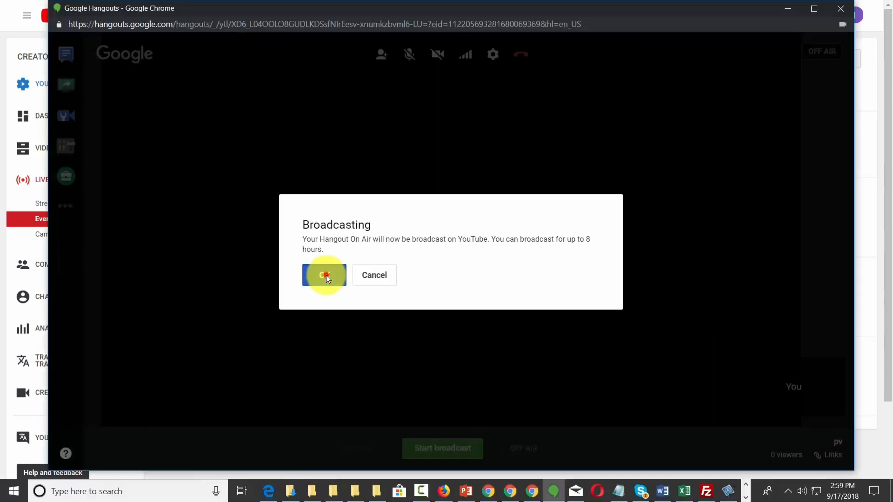
pyautogui.click(325, 274)
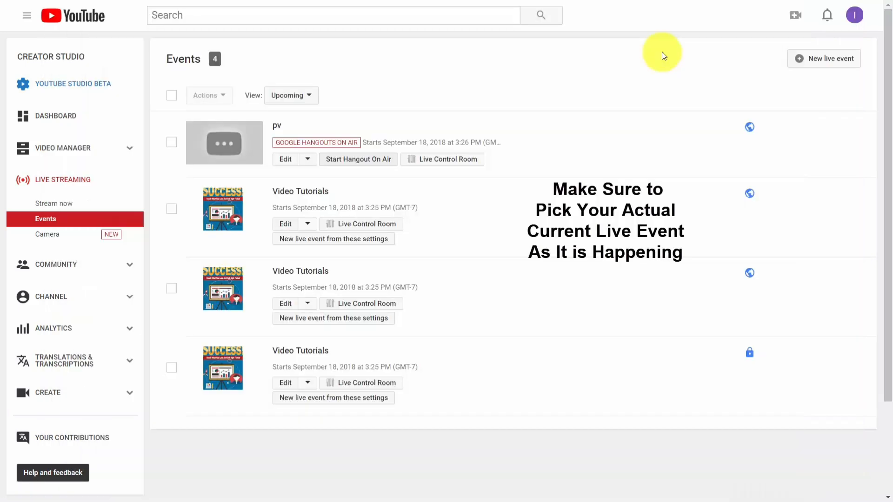
# Step: Open the pv live event for editing and view it on its watch page
pyautogui.click(281, 162)
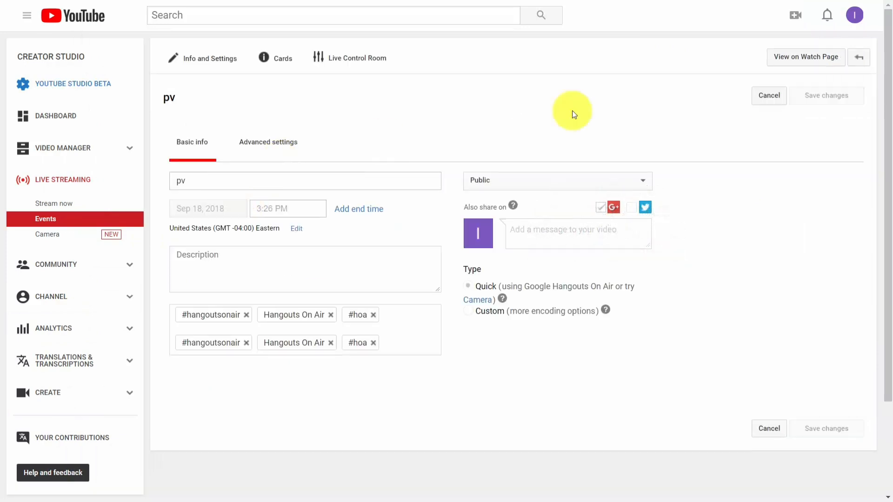
pyautogui.click(802, 60)
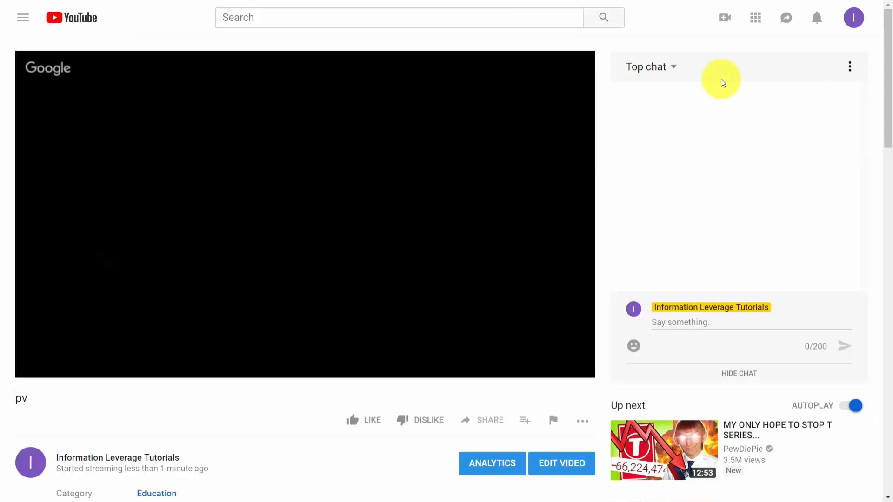
pyautogui.moveTo(174, 263)
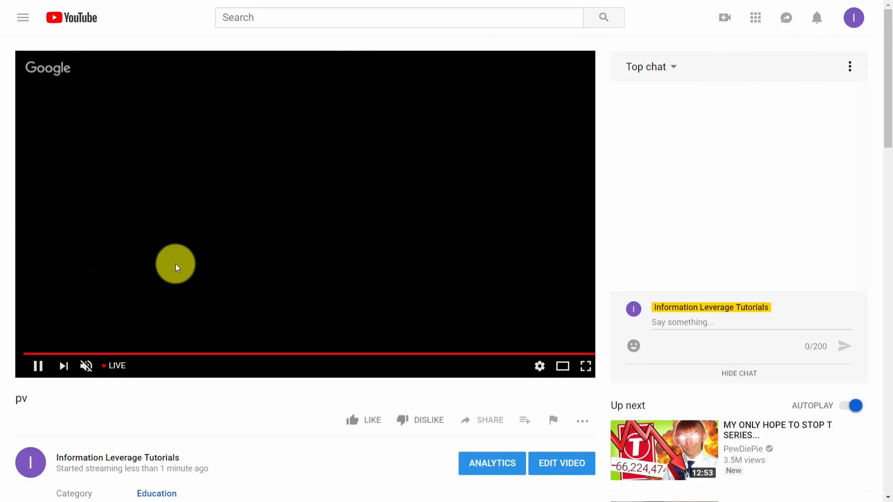
# Step: Open the embed options for sharing the pv live video and turn off suggested videos and player controls
pyautogui.scroll(-2, 425, 332)
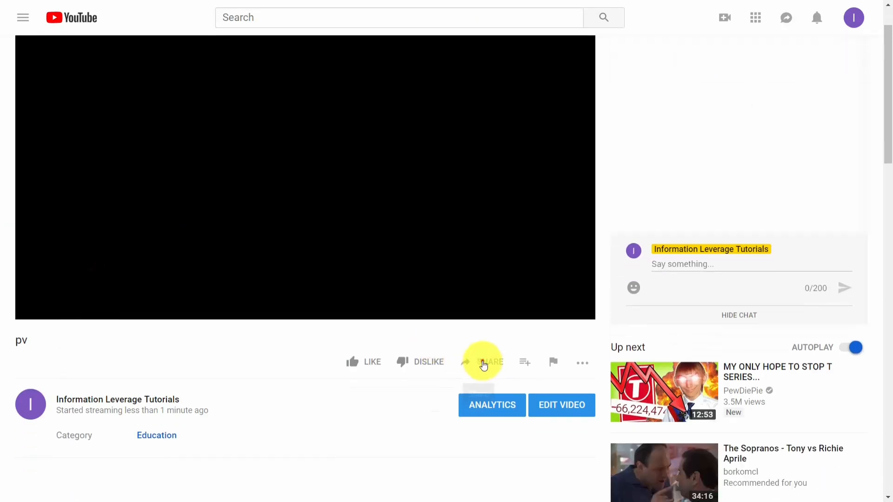
pyautogui.click(481, 360)
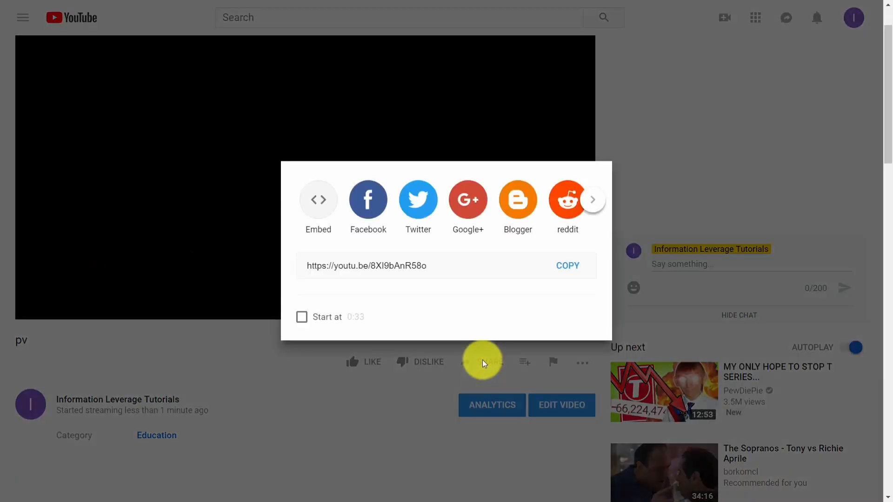
pyautogui.click(313, 205)
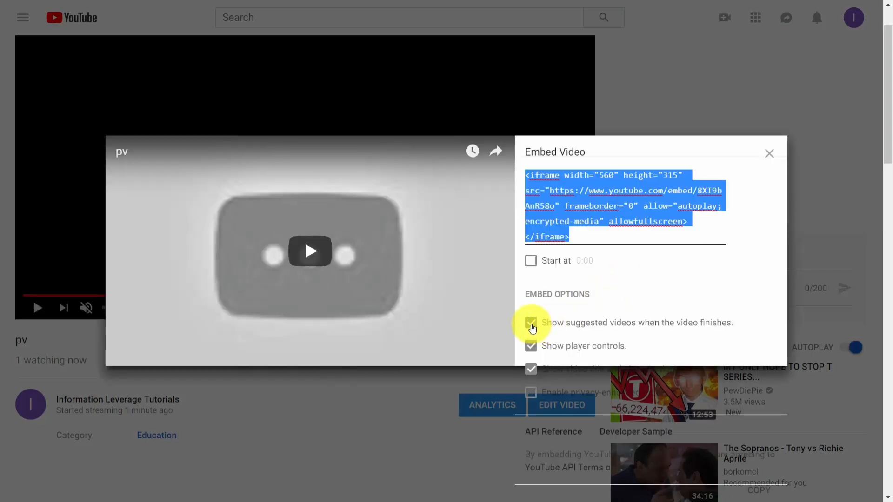
pyautogui.click(531, 323)
pyautogui.click(531, 346)
# Step: Copy the complete embed code of the pv live video
pyautogui.moveTo(613, 252); pyautogui.dragTo(526, 183)
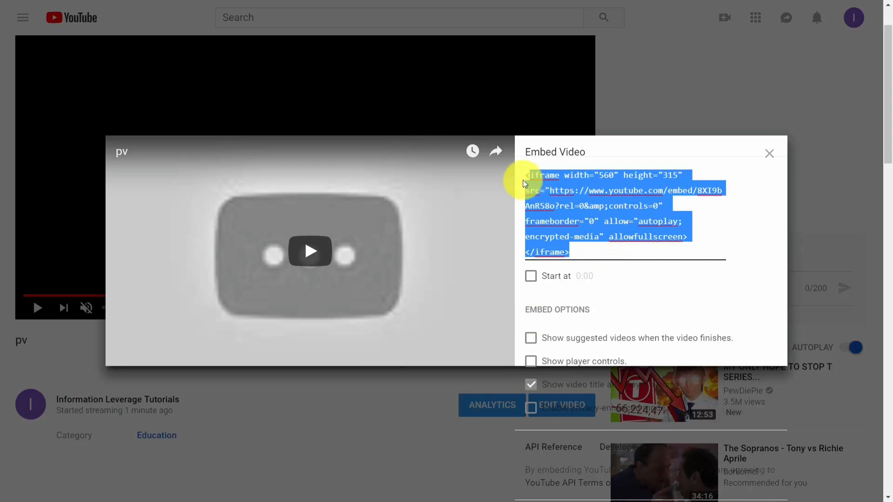
pyautogui.rightClick(524, 182)
pyautogui.click(559, 225)
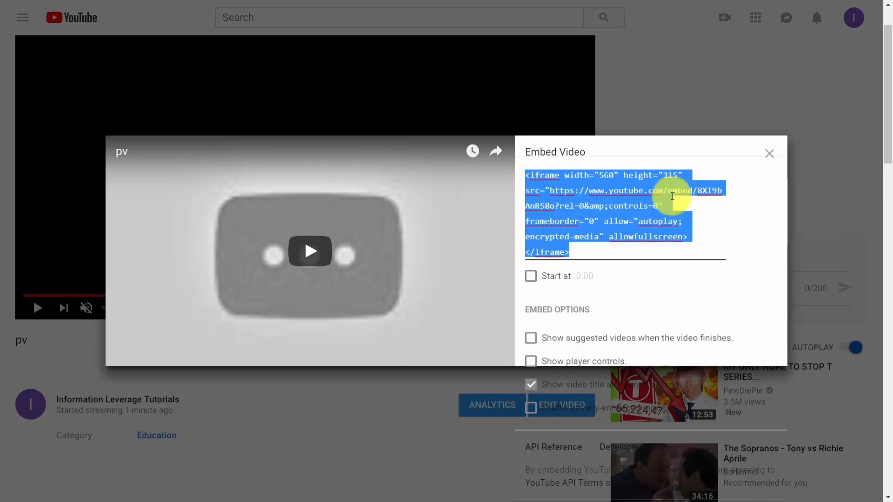
# Step: Switch to the WordPress post editor and paste the video embed code between center tags in the body of New Post
pyautogui.hotkey('ctrl', 'Tab')
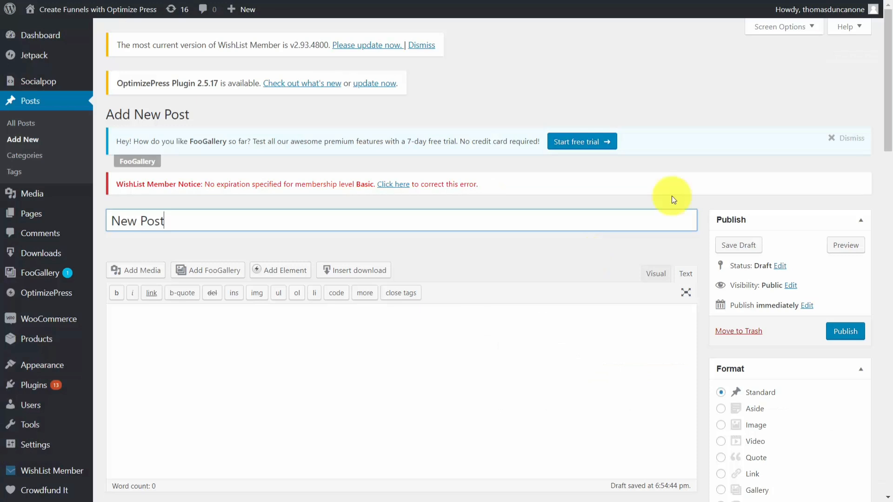
pyautogui.scroll(-3, 460, 211)
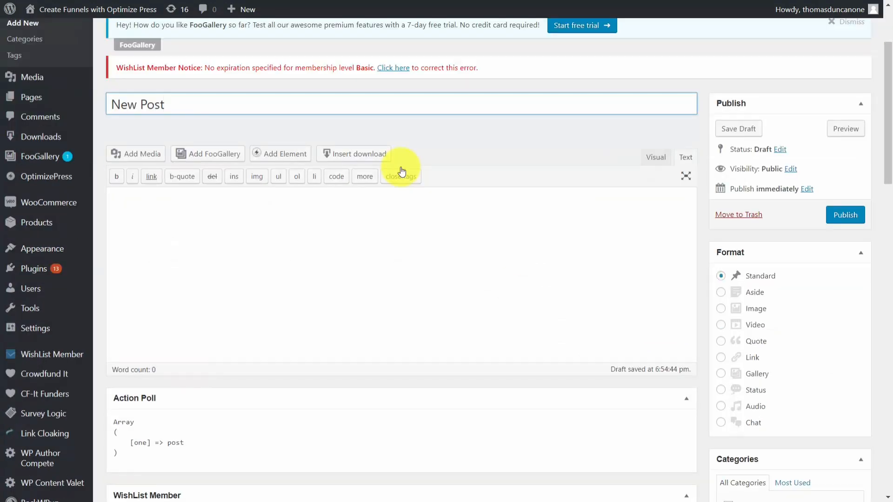
pyautogui.click(216, 206)
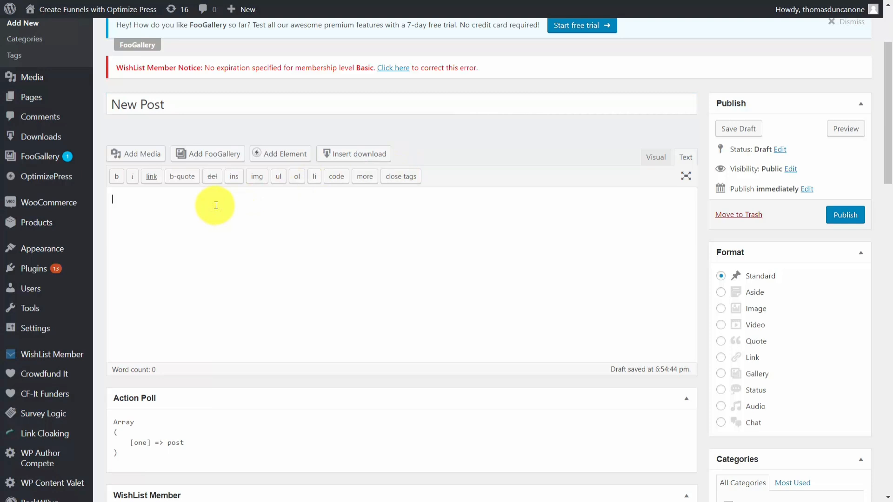
pyautogui.write('<cx')
pyautogui.hotkey('ctrl', 'a')
pyautogui.hotkey('ctrl', 'v')
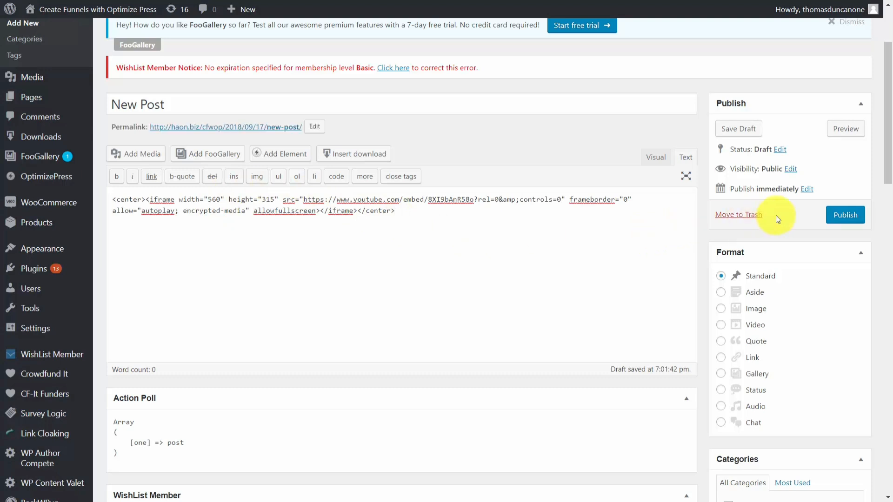
# Step: Publish the New Post entry and view the published post
pyautogui.click(835, 215)
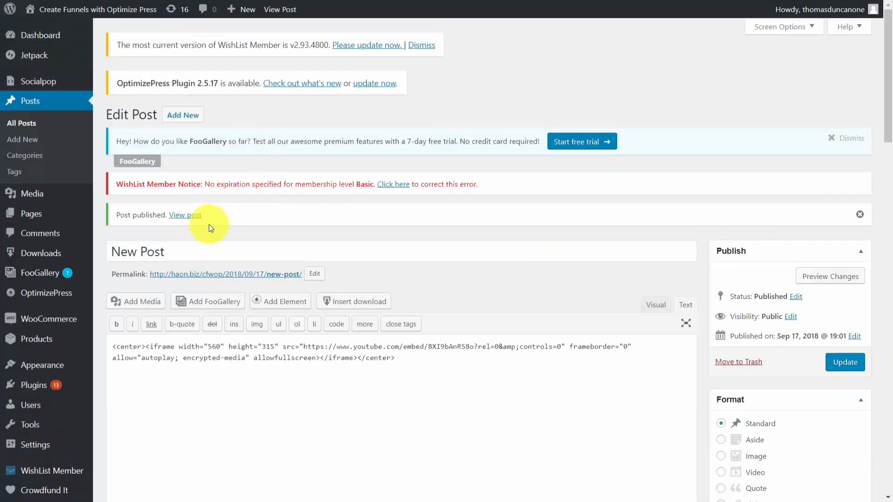
pyautogui.click(190, 215)
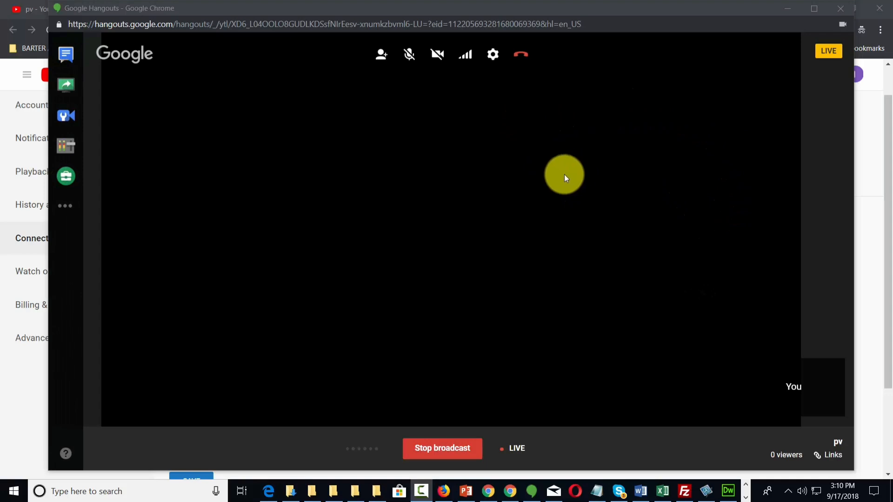
# Step: Show the links of the pv Hangouts broadcast and select its YouTube page URL
pyautogui.click(831, 458)
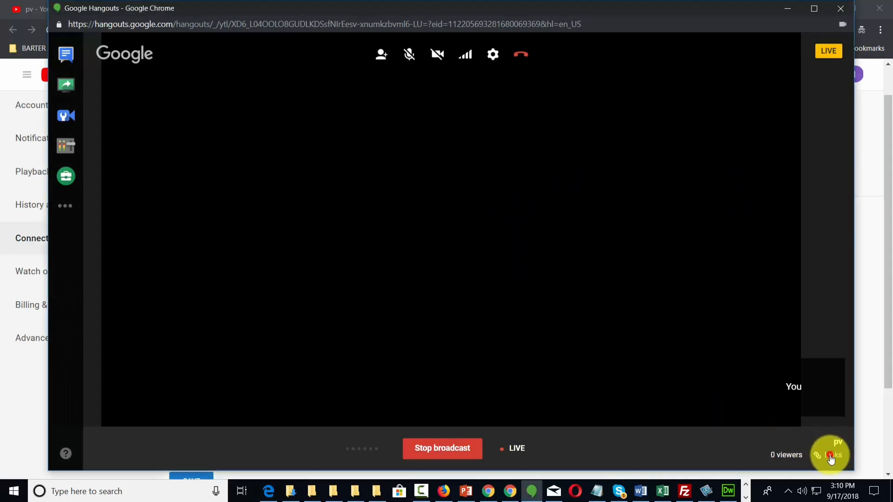
pyautogui.moveTo(798, 421); pyautogui.dragTo(677, 422)
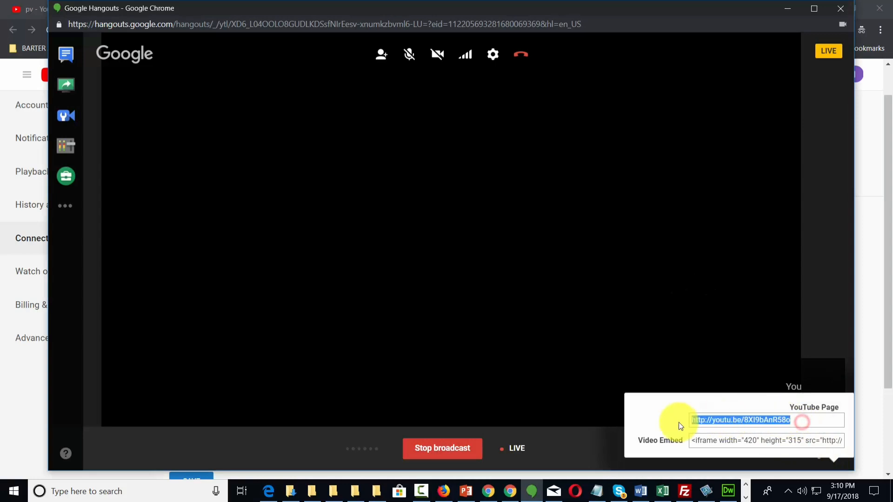
# Step: Copy the broadcast's YouTube page URL and show the How to Use Marketing Strategy group on Facebook in full screen
pyautogui.rightClick(700, 422)
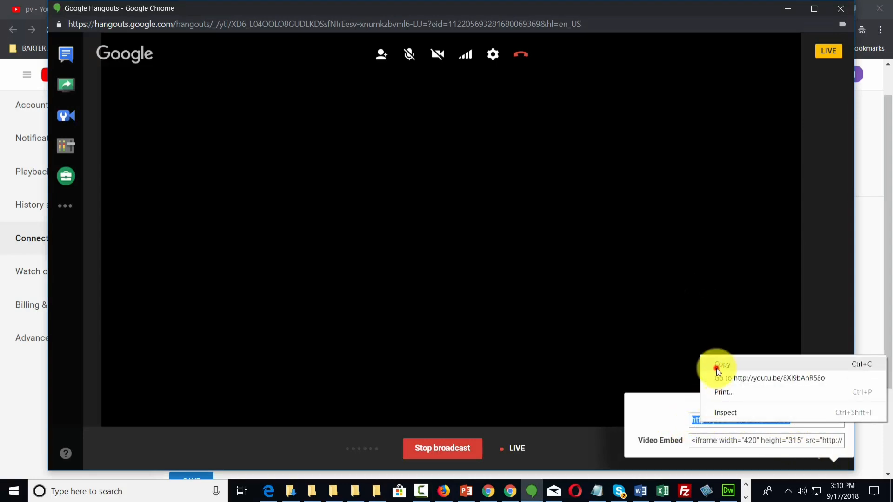
pyautogui.click(713, 365)
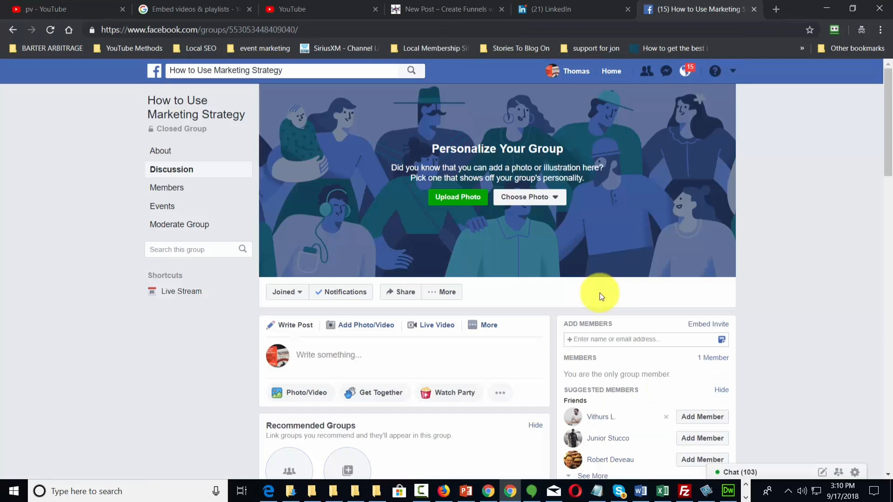
pyautogui.press('F11')
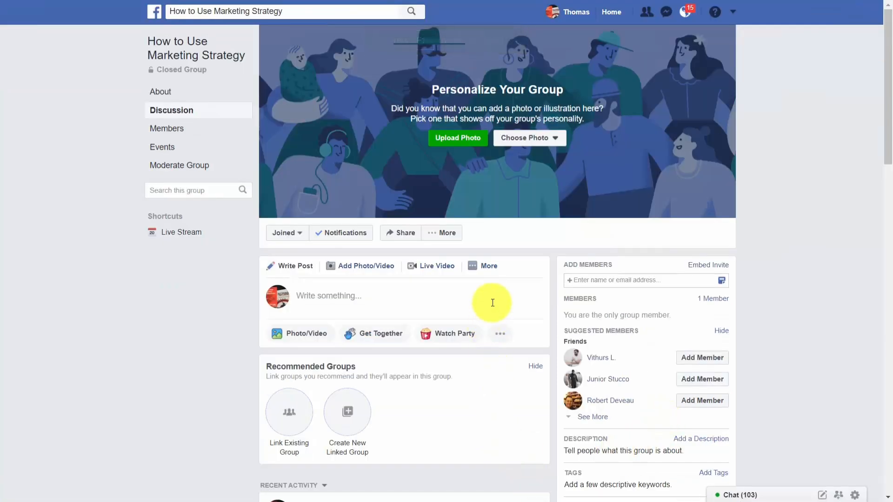
# Step: Create a group event named Live Event Stream and return to the How to Use Marketing Strategy group
pyautogui.click(489, 272)
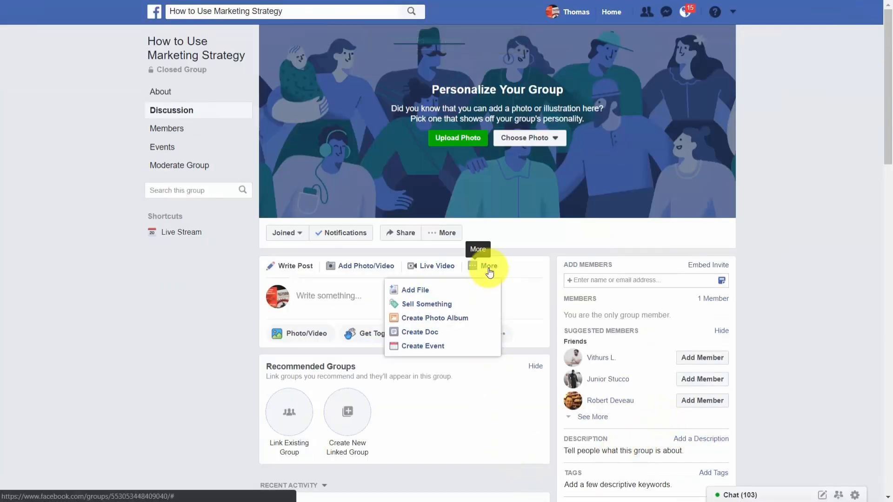
pyautogui.click(425, 344)
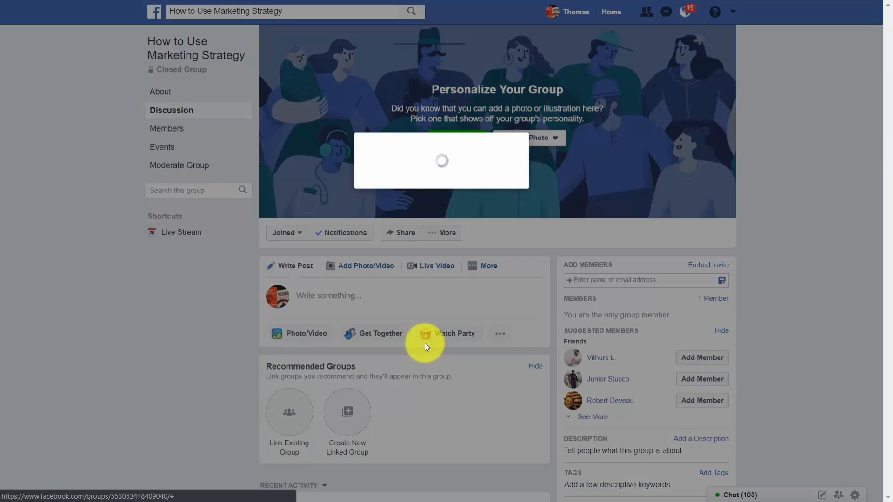
pyautogui.click(578, 424)
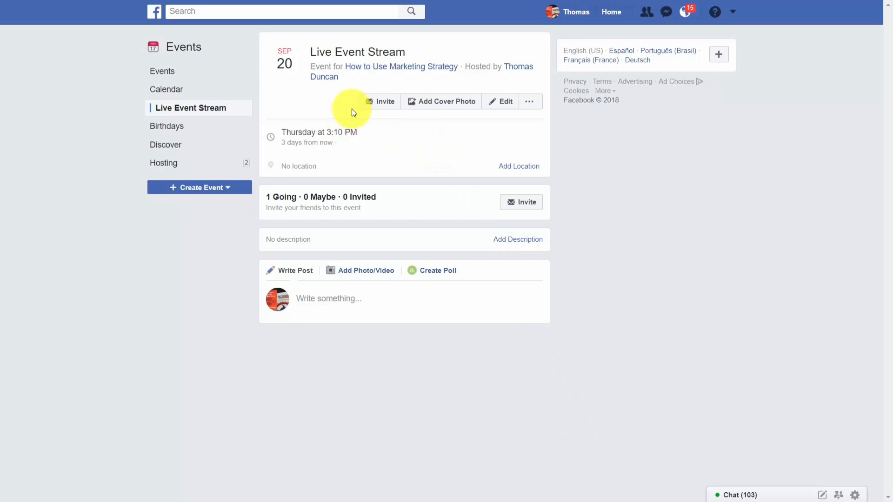
pyautogui.click(392, 67)
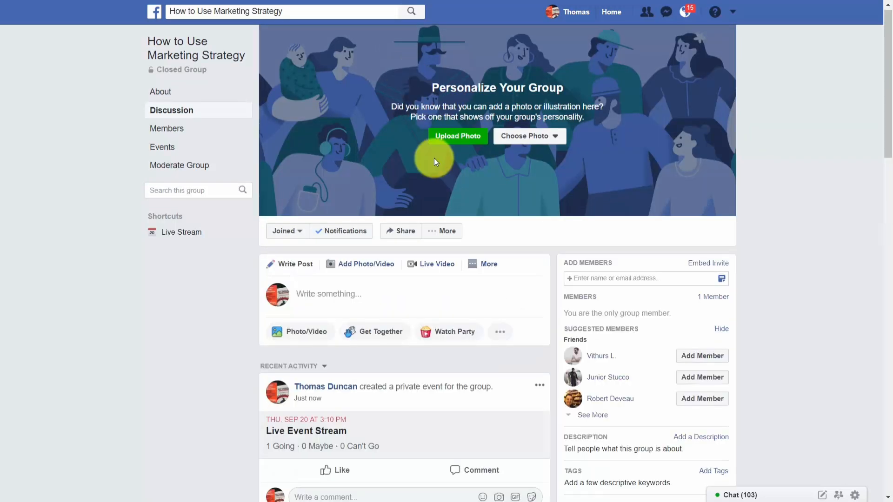
# Step: Post the copied YouTube link as a comment on the Live Event Stream event and play the pv video from it
pyautogui.scroll(-4, 433, 158)
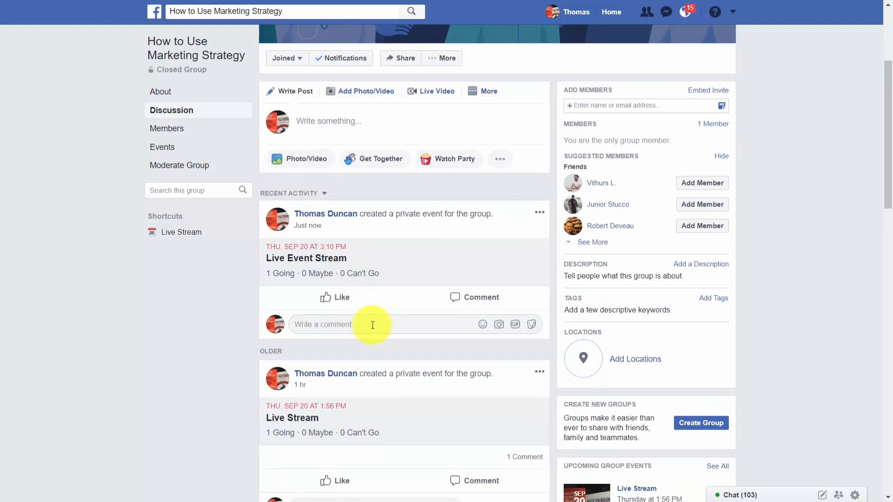
pyautogui.click(336, 325)
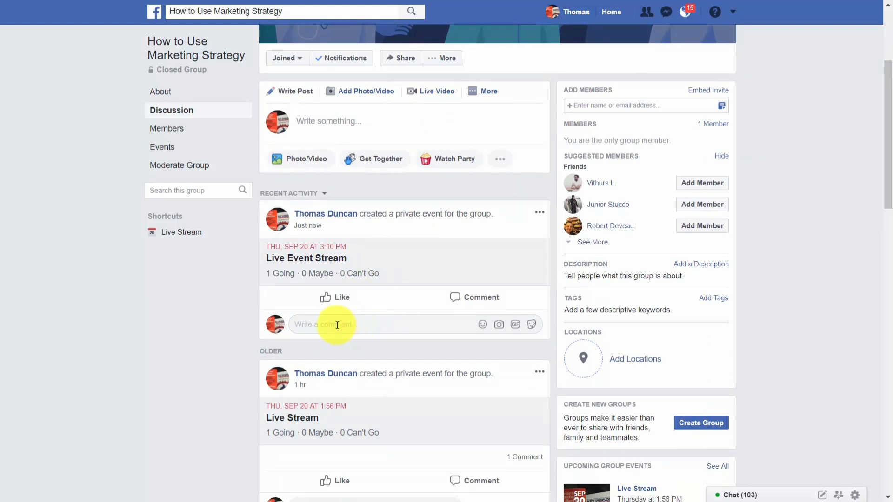
pyautogui.rightClick(337, 325)
pyautogui.click(368, 237)
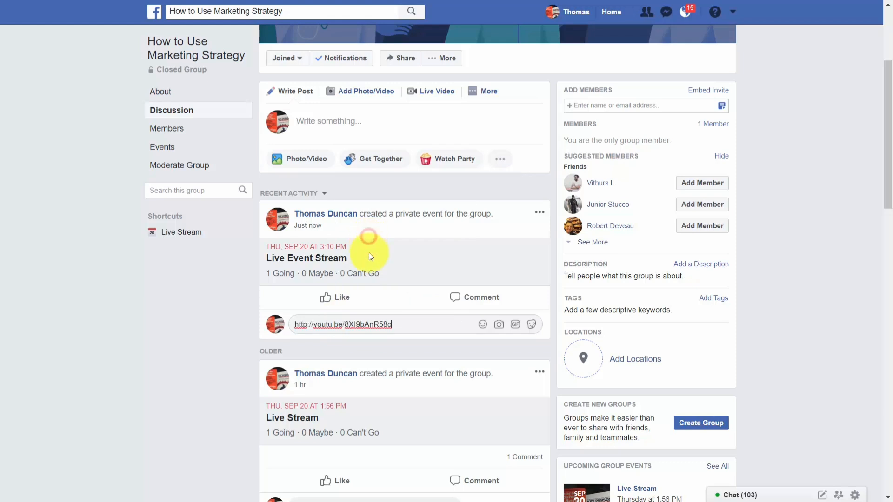
pyautogui.press('Return')
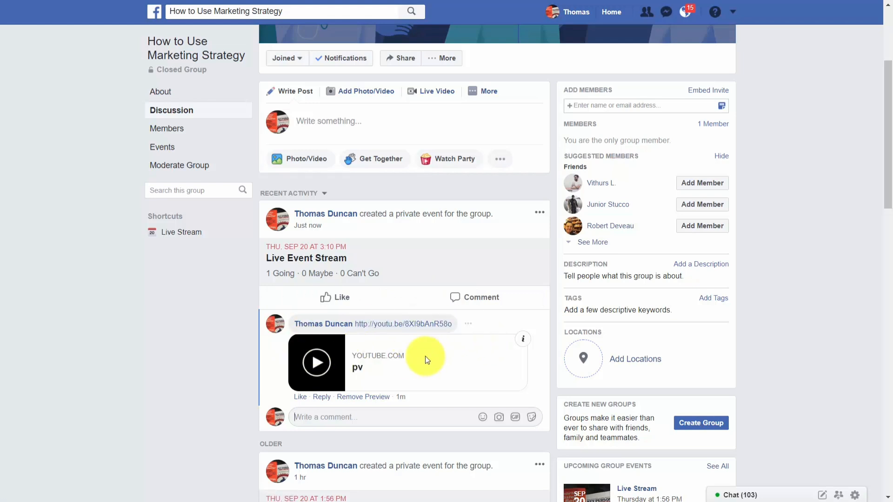
pyautogui.click(324, 364)
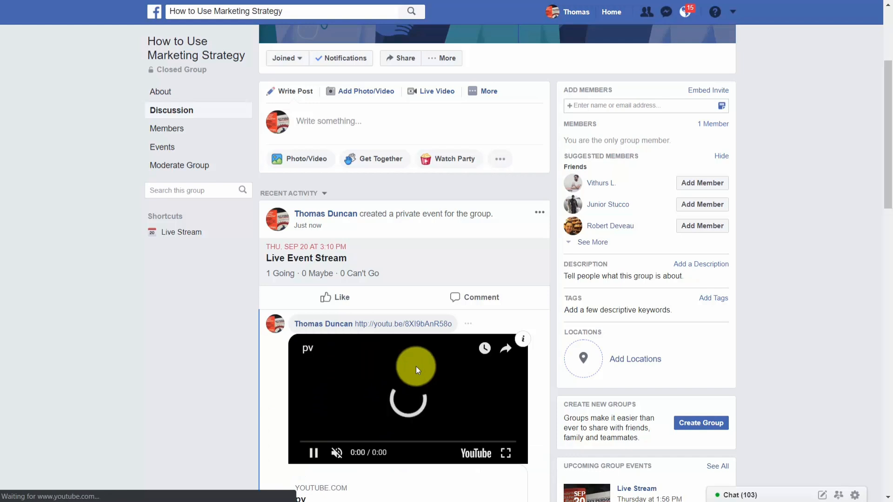
# Step: Switch to the LinkedIn feed and show the area for sharing an article, photo, video or idea
pyautogui.scroll(-1, 414, 367)
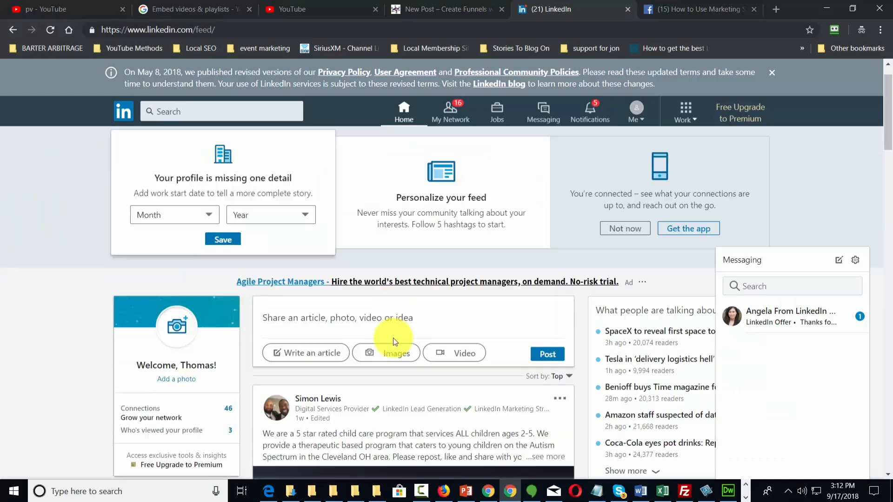
pyautogui.scroll(-2, 392, 338)
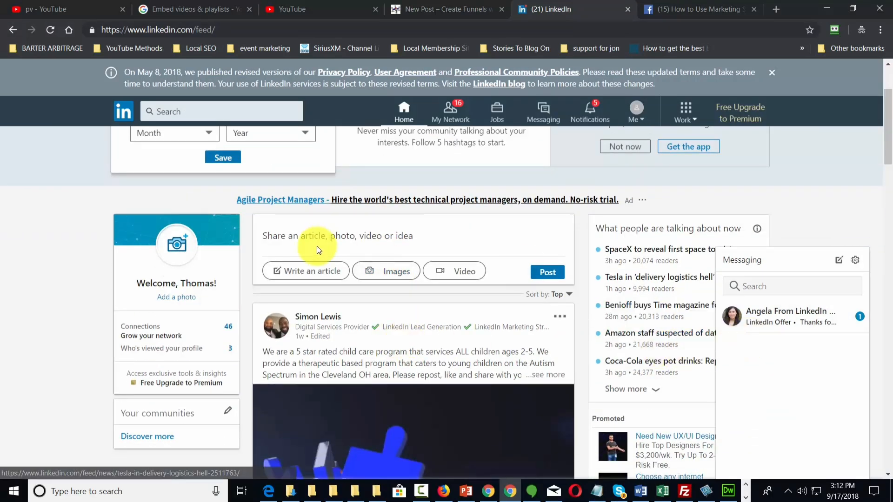
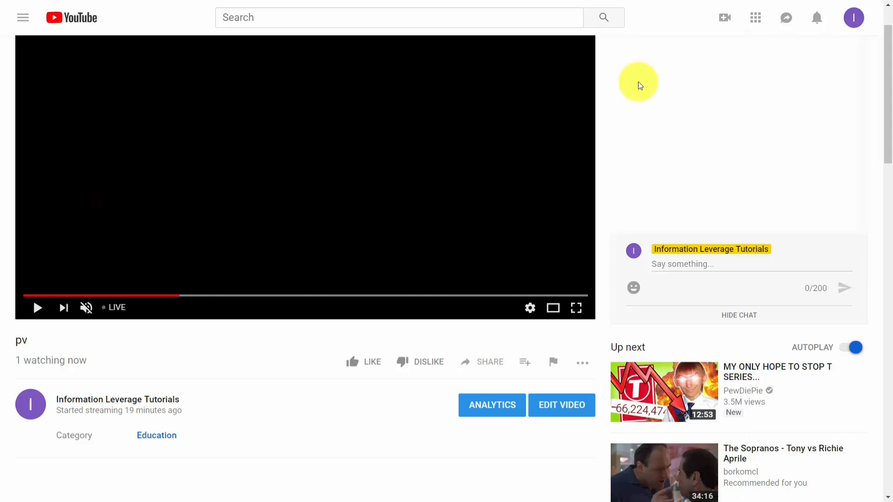
# Step: Go from the pv video page to Creator Studio's video list and download the Test Now video as an MP4 file
pyautogui.click(853, 20)
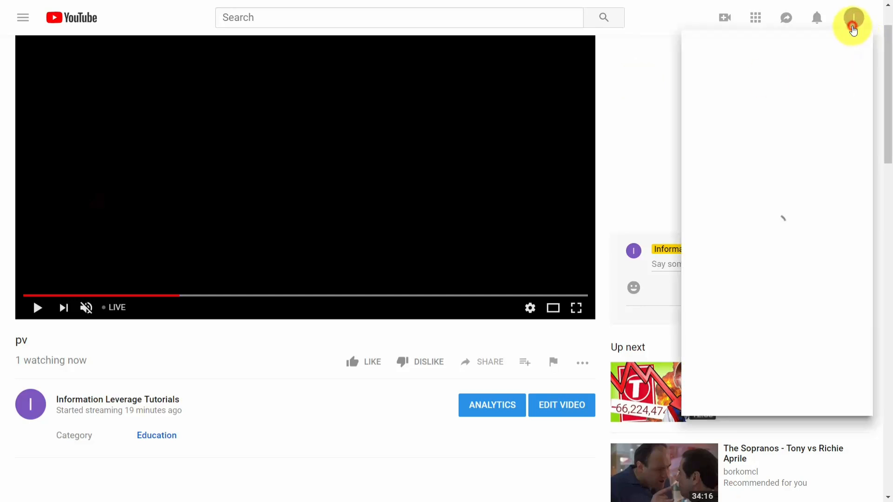
pyautogui.click(754, 145)
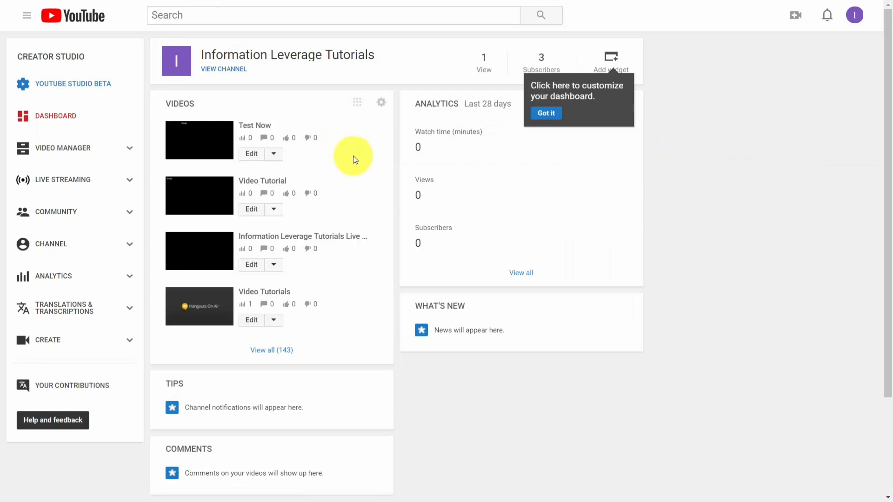
pyautogui.click(62, 149)
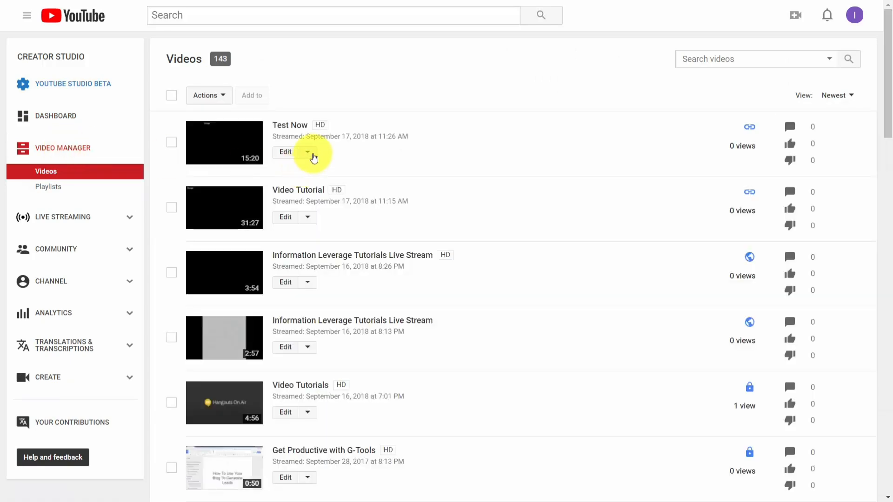
pyautogui.click(308, 152)
pyautogui.click(450, 144)
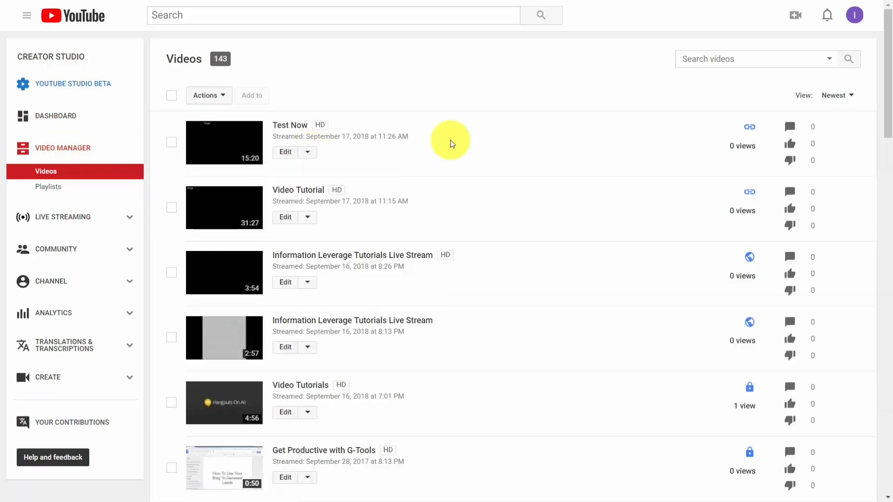
pyautogui.click(310, 152)
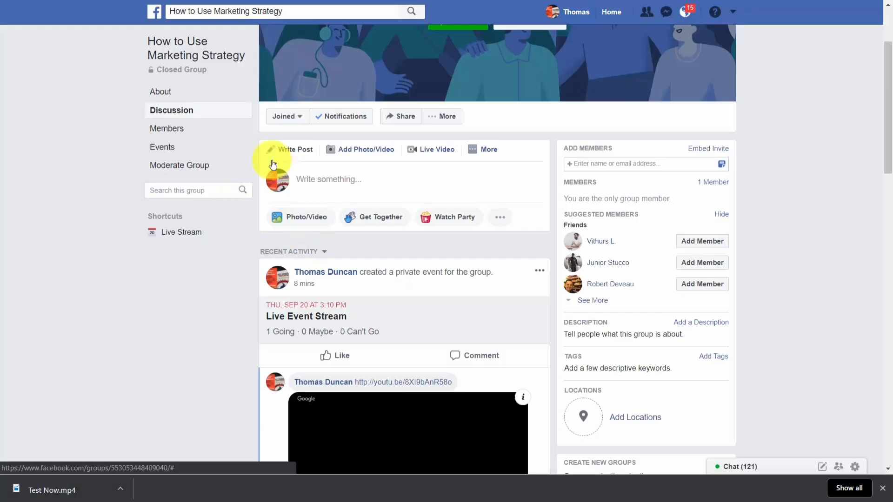
# Step: Add a video file to a new post in the How to Use Marketing Strategy Facebook group and publish the post
pyautogui.click(362, 152)
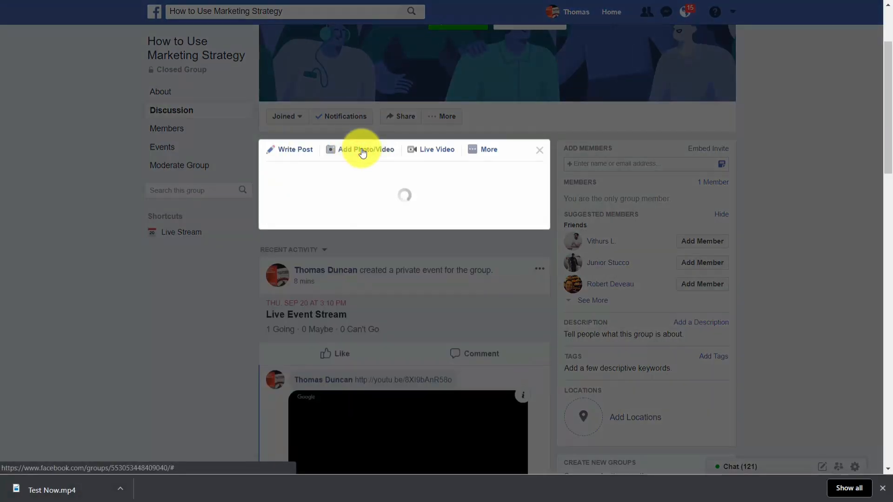
pyautogui.click(350, 203)
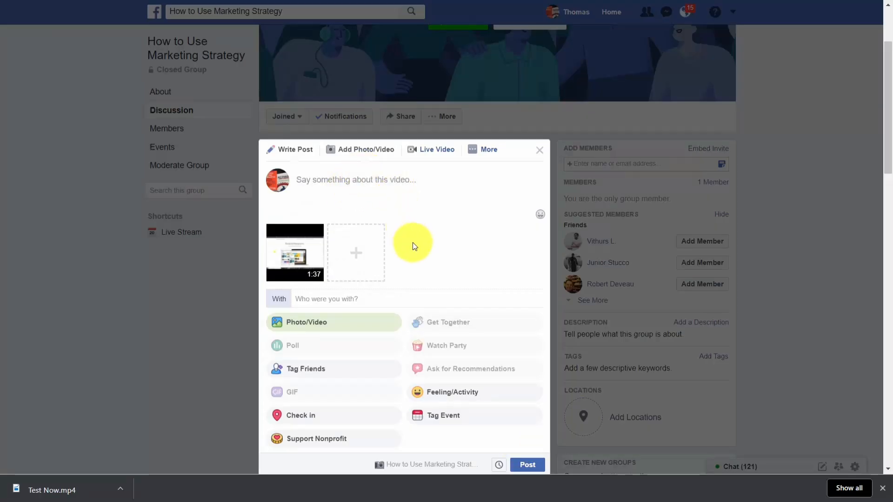
pyautogui.click(527, 465)
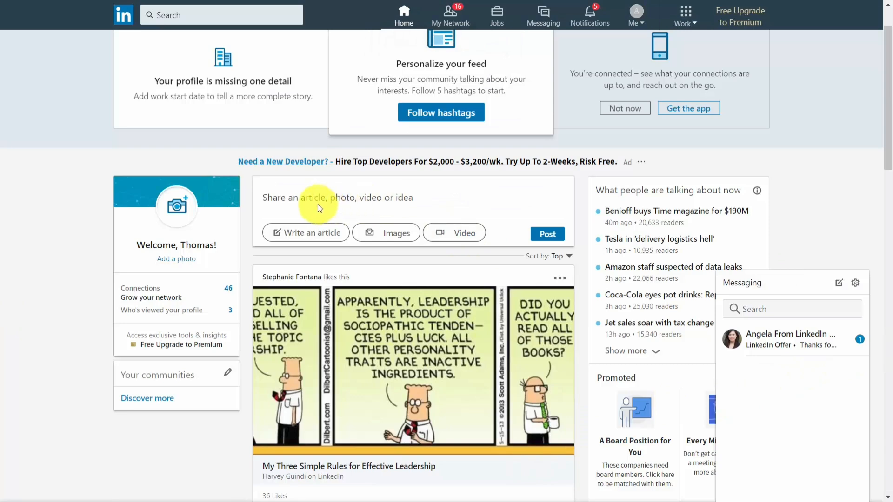
# Step: Upload the video file 1 - Overview.mp4 to a new post in the LinkedIn feed
pyautogui.click(448, 237)
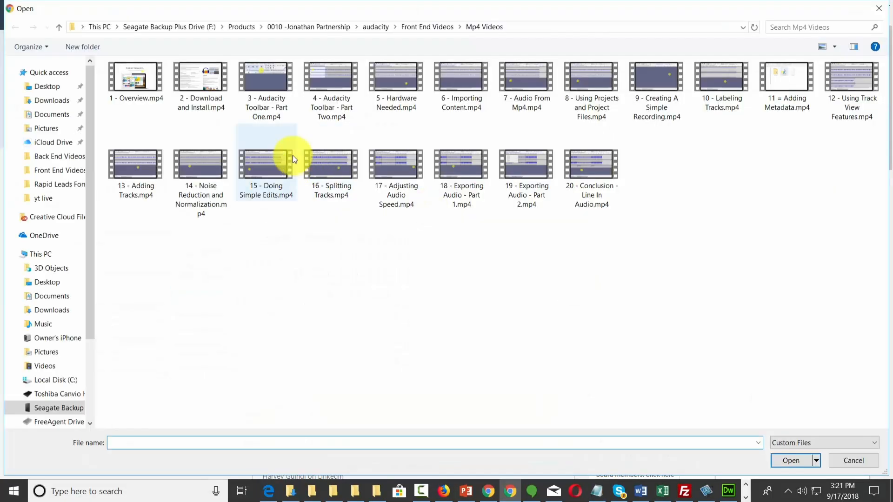
pyautogui.click(128, 97)
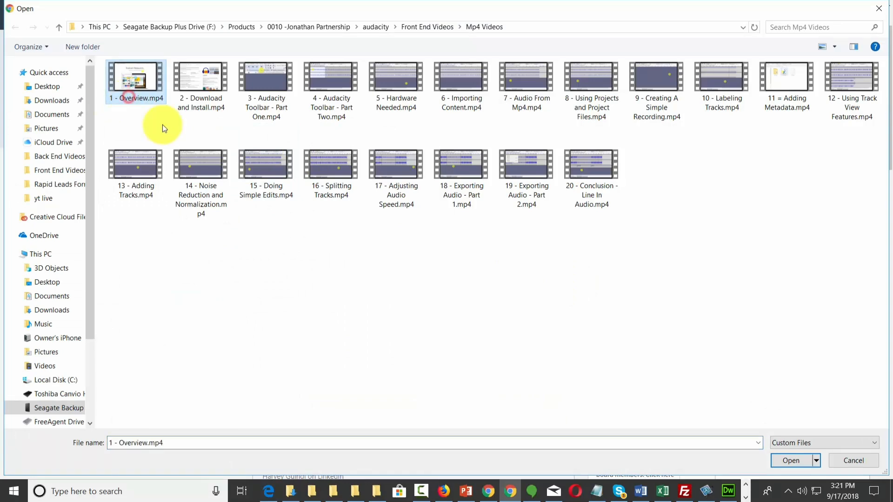
pyautogui.click(789, 460)
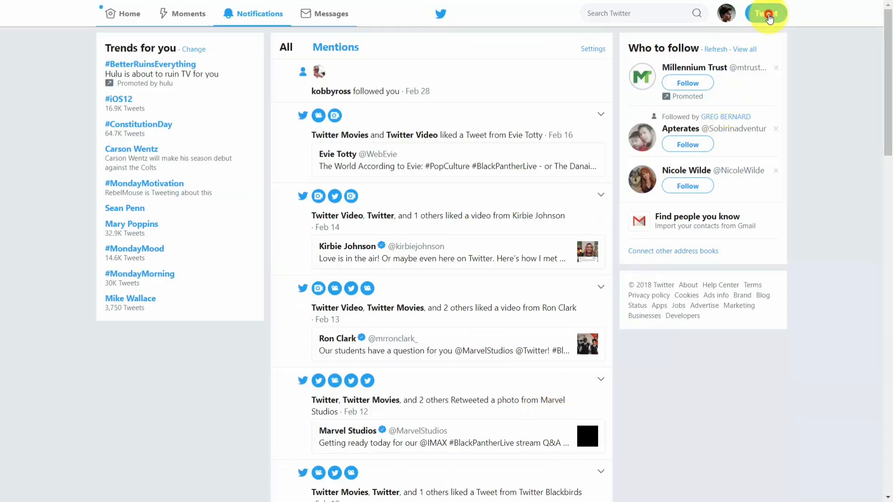
# Step: Compose a new tweet on Twitter with the video 1 - Overview.mp4 attached and accept the trimmed section
pyautogui.click(767, 19)
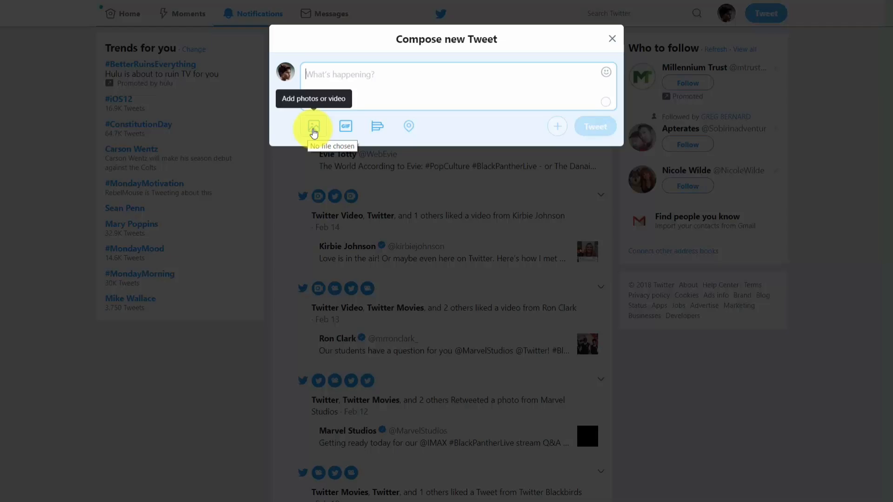
pyautogui.click(314, 132)
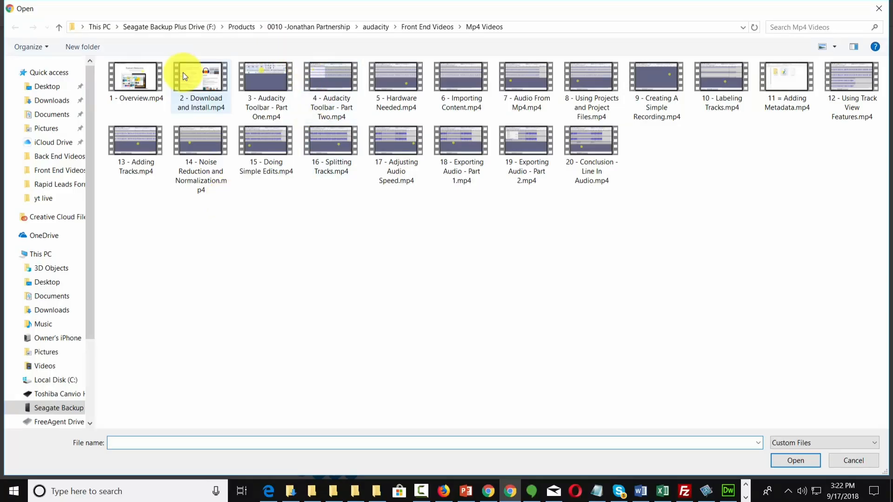
pyautogui.click(142, 80)
pyautogui.click(777, 461)
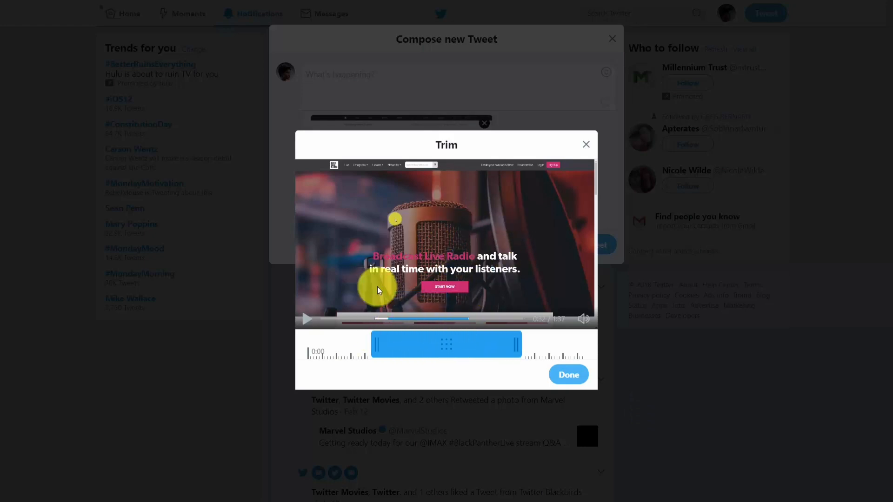
pyautogui.click(565, 381)
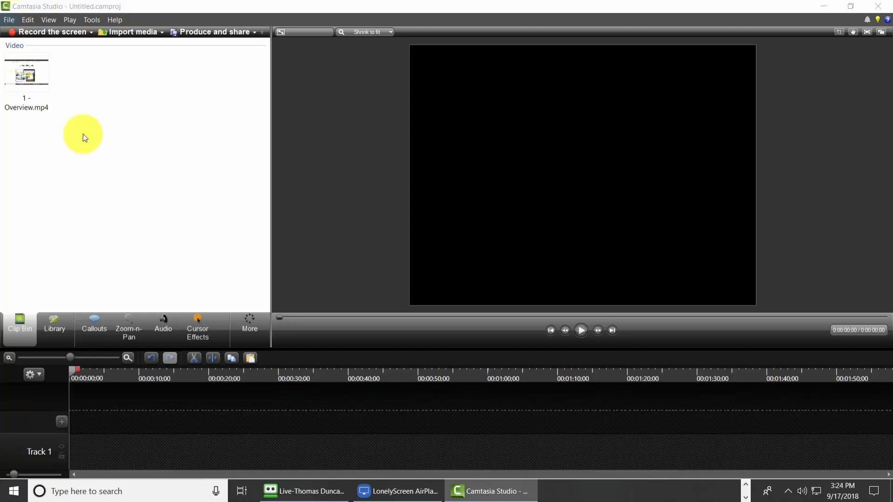
# Step: Switch to Camtasia Studio and add the 1 - Overview.mp4 clip to the timeline at the playhead
pyautogui.rightClick(24, 80)
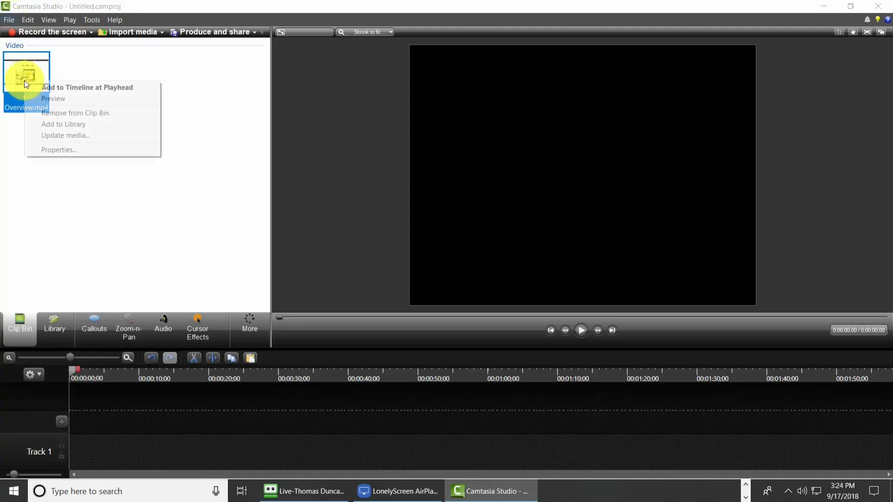
pyautogui.click(49, 88)
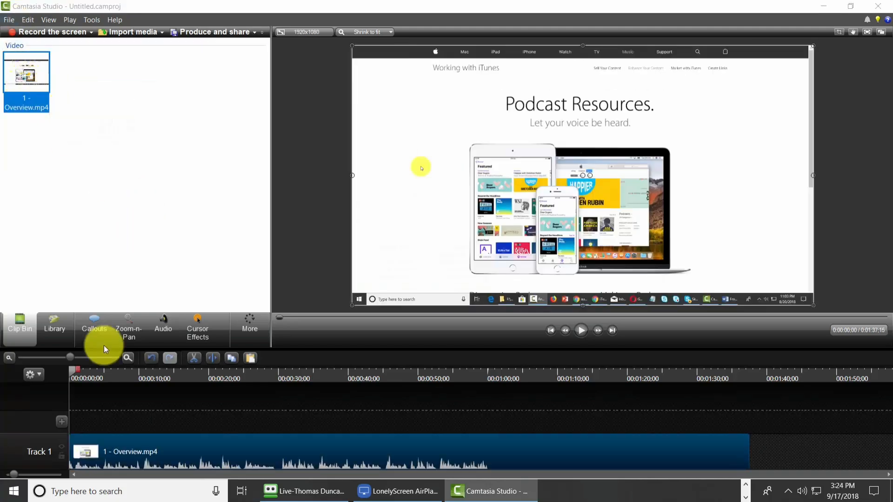
# Step: Split the 1 - Overview.mp4 clip on Track 1 at 0:00:24;04 and delete the part after the split
pyautogui.click(70, 368)
pyautogui.moveTo(71, 367); pyautogui.dragTo(237, 380)
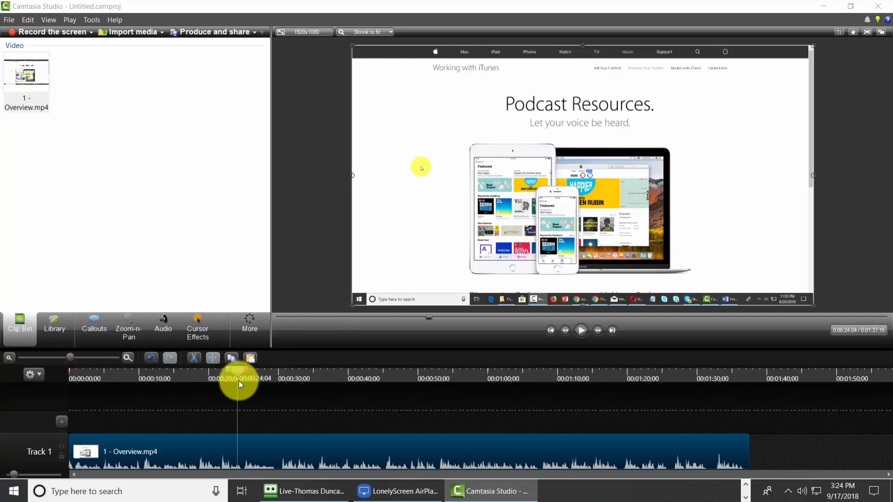
pyautogui.click(214, 357)
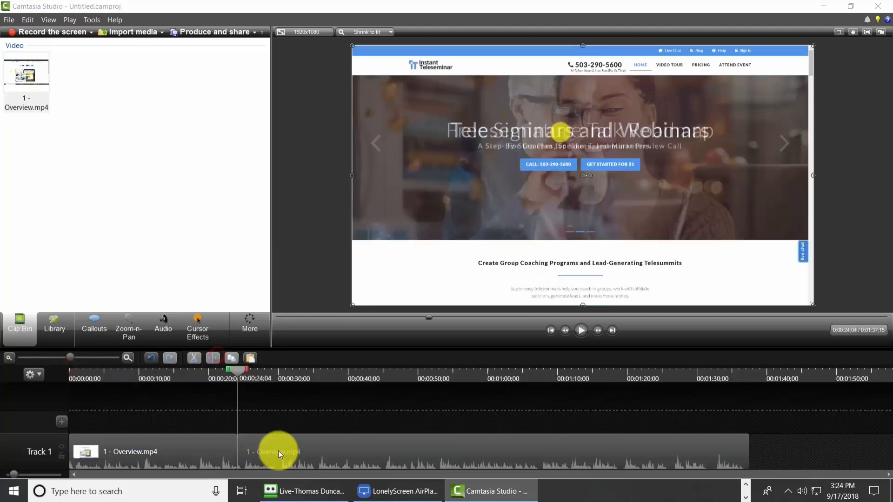
pyautogui.click(278, 446)
pyautogui.press('Delete')
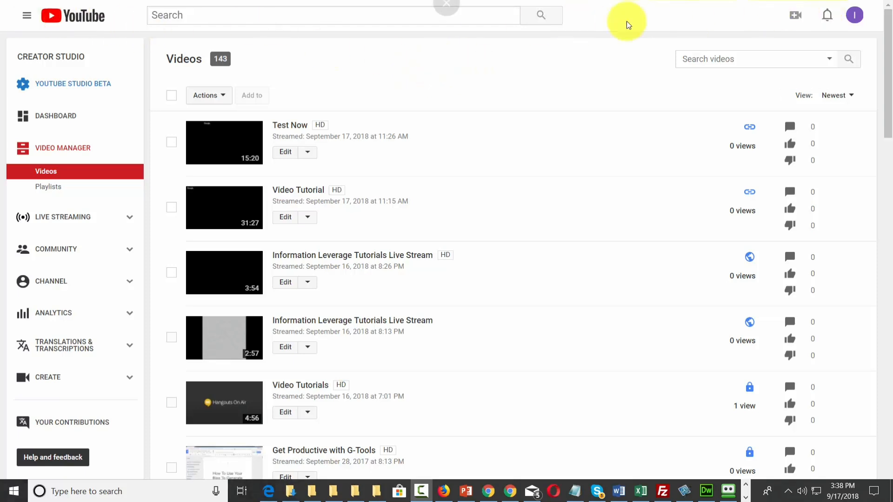
# Step: Open the channel page and replace the channel art with an uploaded $10K Blueprint image
pyautogui.click(26, 17)
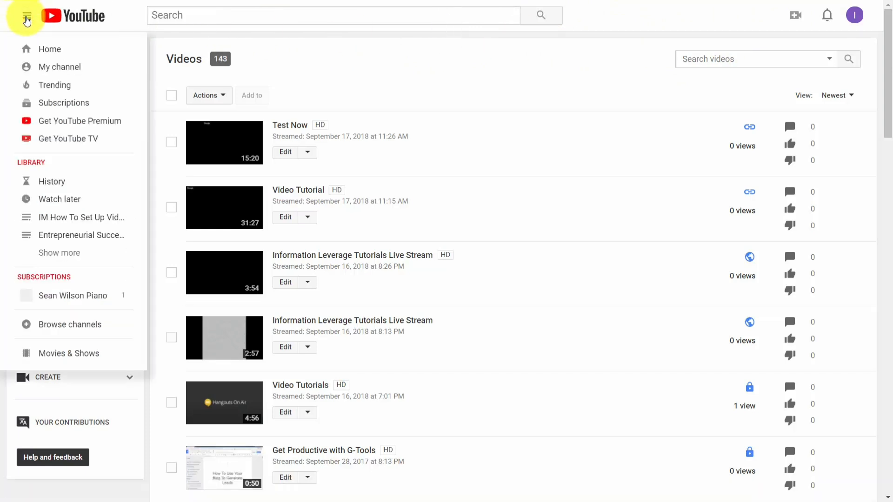
pyautogui.click(67, 69)
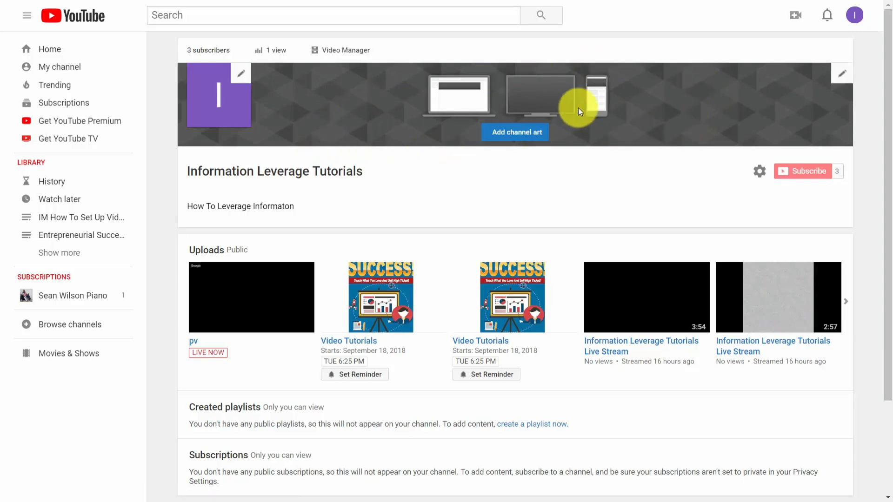
pyautogui.click(842, 77)
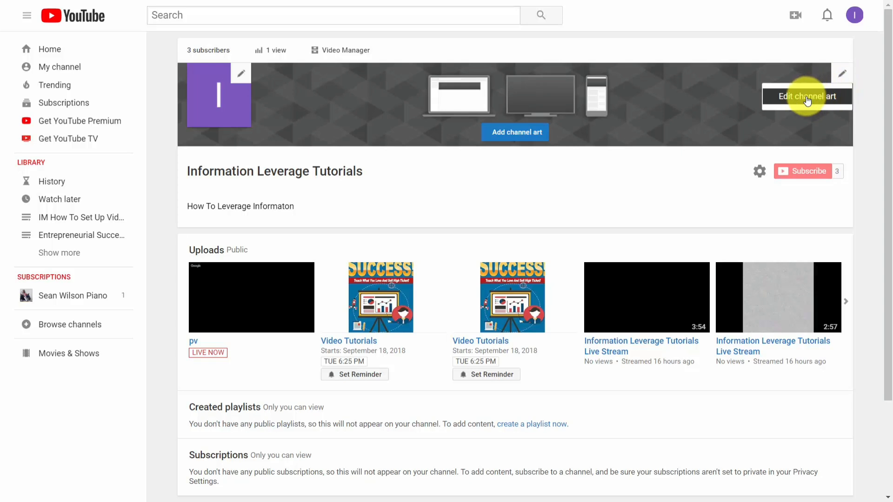
pyautogui.click(807, 100)
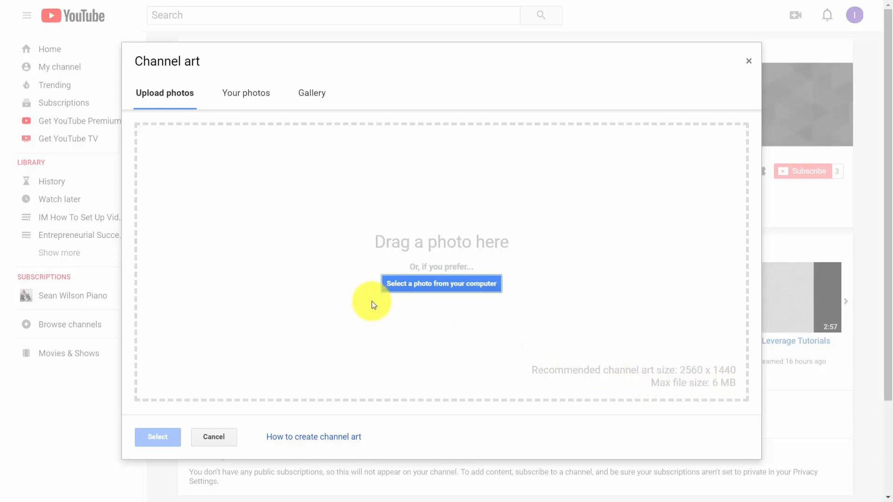
pyautogui.click(439, 283)
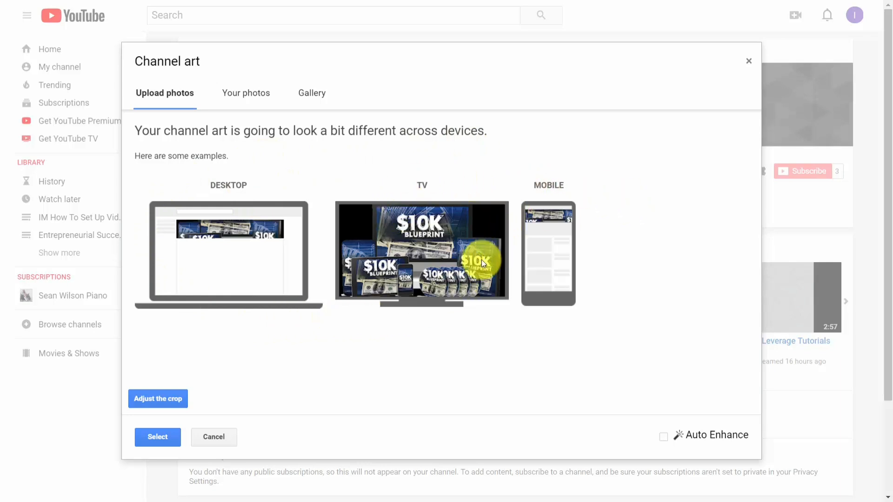
pyautogui.click(169, 399)
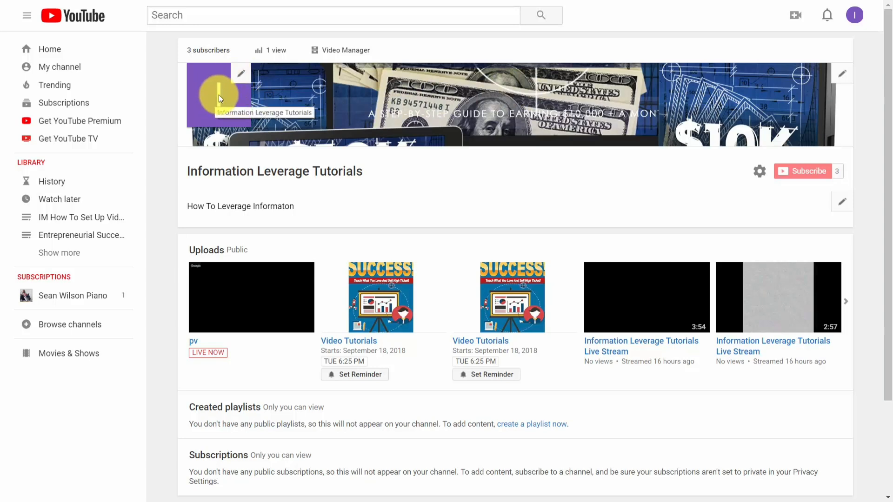
# Step: Replace the channel icon with an uploaded photo of a man holding his head at a laptop
pyautogui.click(241, 76)
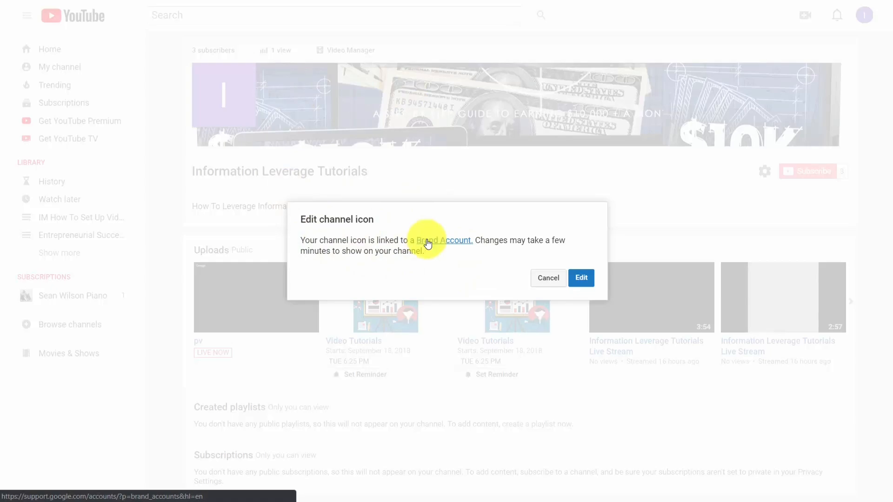
pyautogui.click(579, 278)
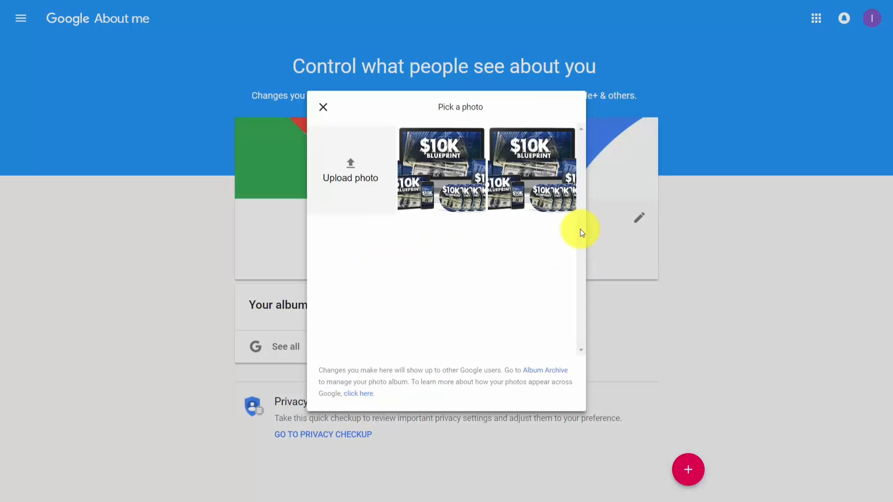
pyautogui.click(353, 164)
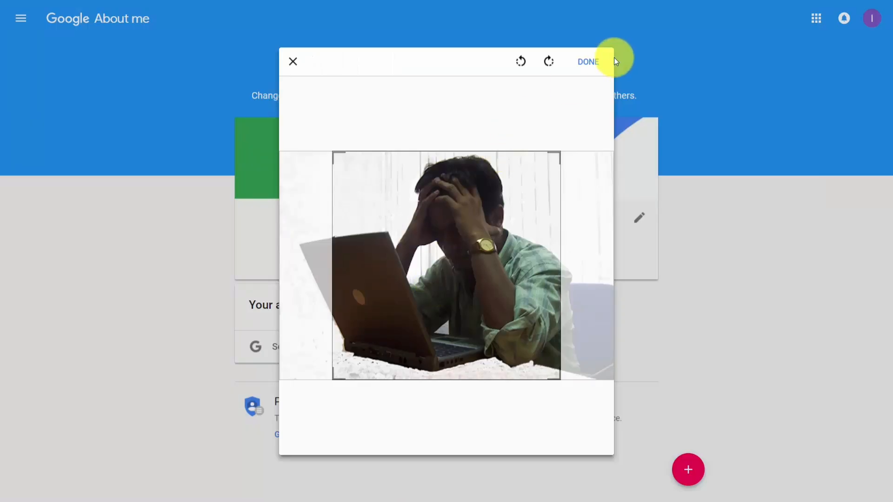
pyautogui.click(585, 65)
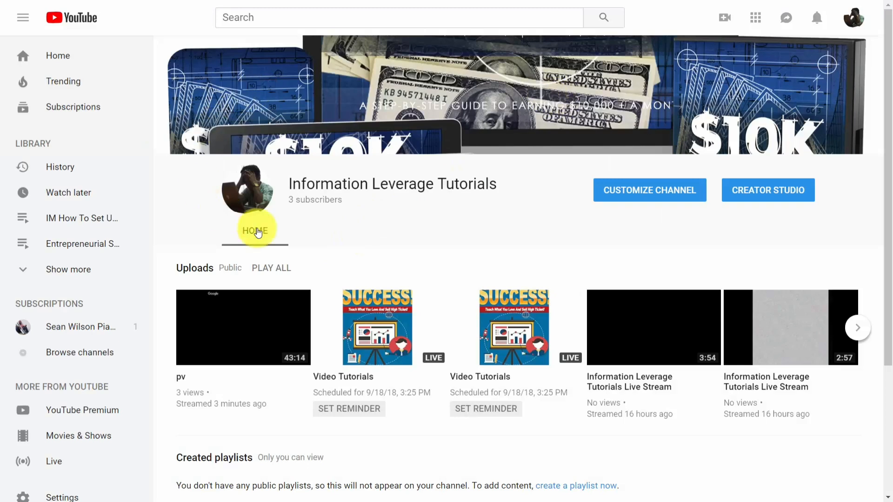
# Step: Open the channel for customization and save its settings with layout customization and the discussion tab turned on
pyautogui.scroll(-1, 556, 198)
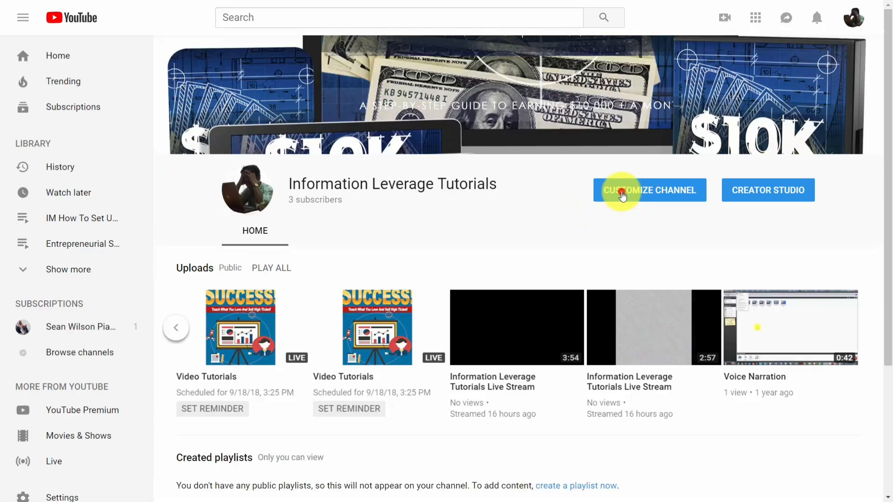
pyautogui.click(623, 195)
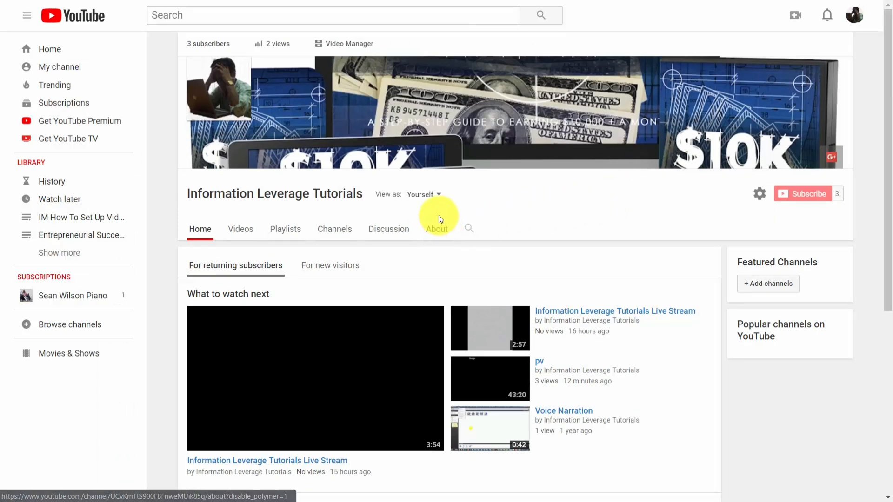
pyautogui.click(759, 194)
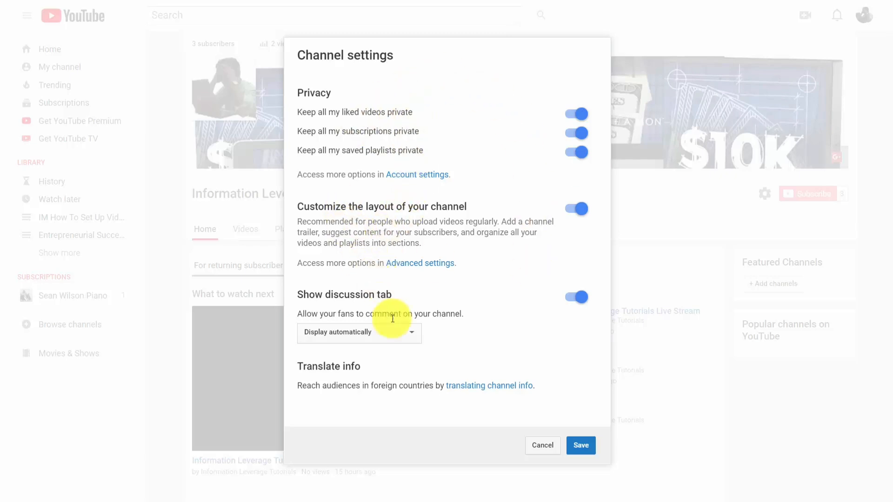
pyautogui.click(580, 447)
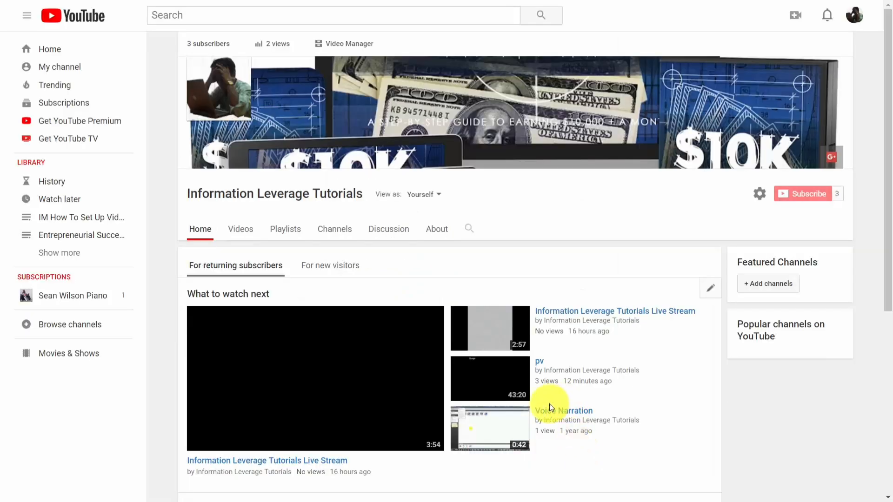
# Step: Change the channel description to "How To Leverage Information for your business and for your life. This channel will show you how."
pyautogui.click(440, 231)
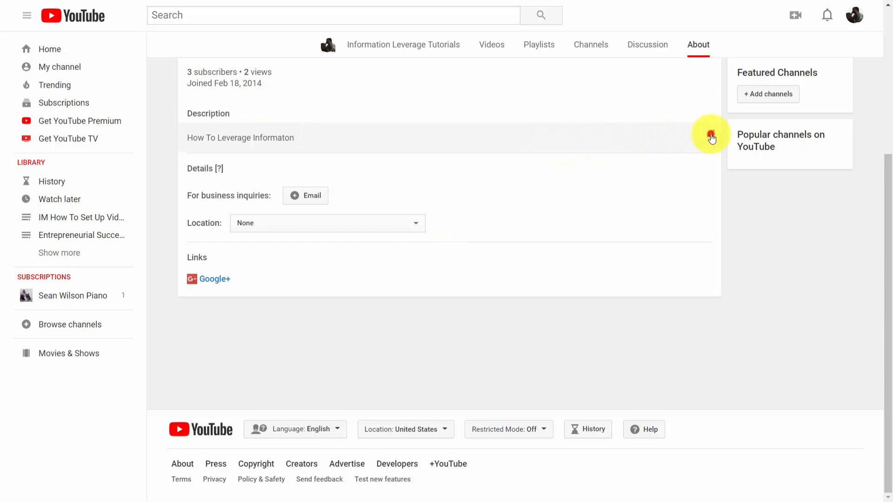
pyautogui.click(710, 134)
pyautogui.click(301, 156)
pyautogui.write('for your business and for your life.  This channel will show you how.')
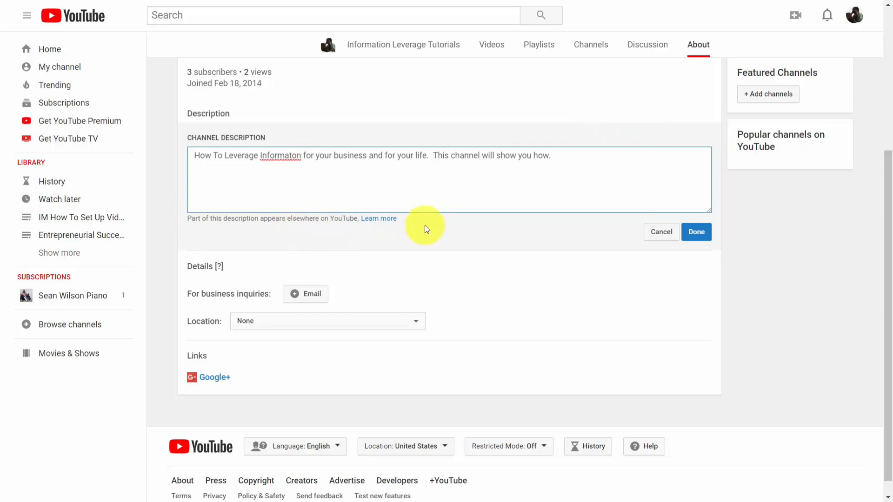
pyautogui.click(293, 154)
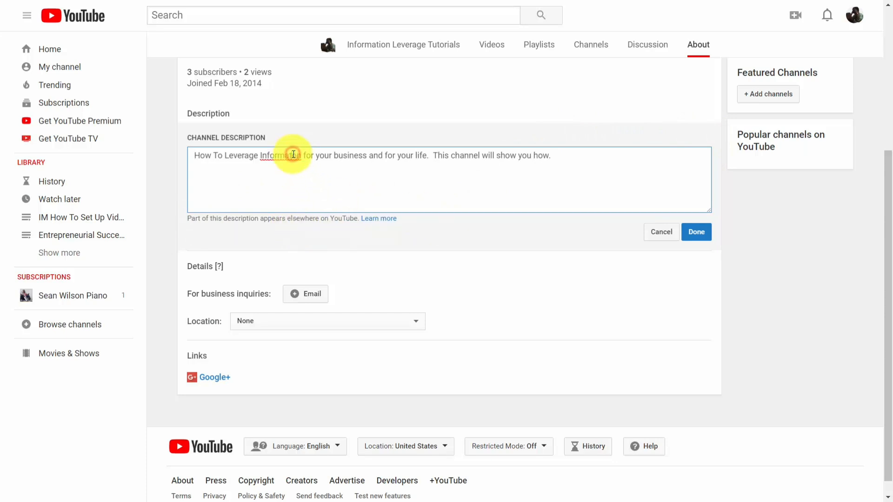
pyautogui.write('i')
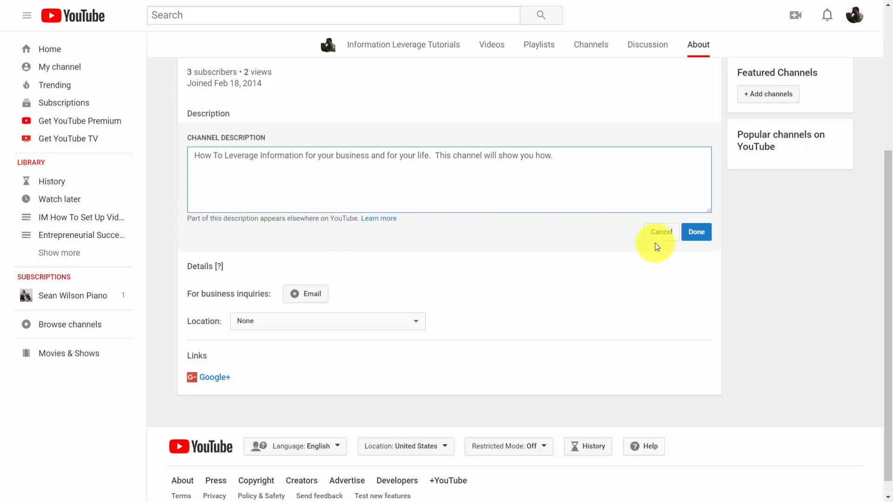
pyautogui.click(700, 232)
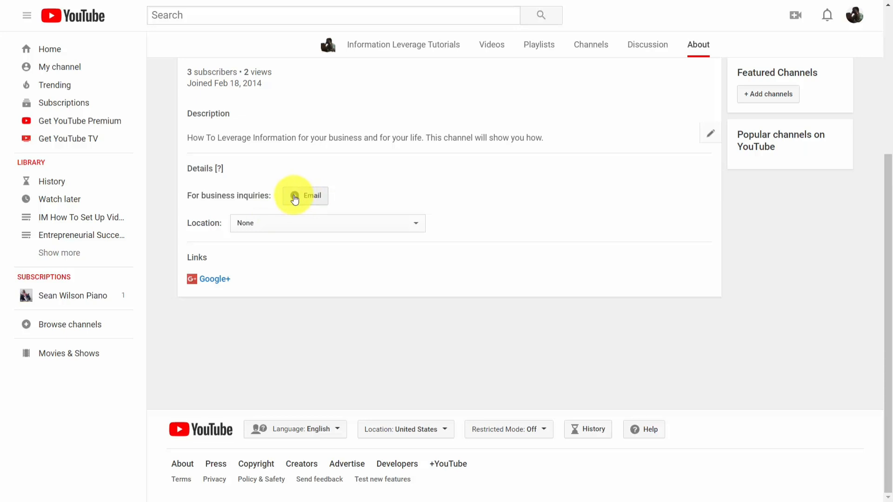
# Step: Add the business inquiries email and custom links for more tutorials, Facebook, Twitter, LinkedIn and Skillshare, overlaying the first 5 on the channel art
pyautogui.click(295, 197)
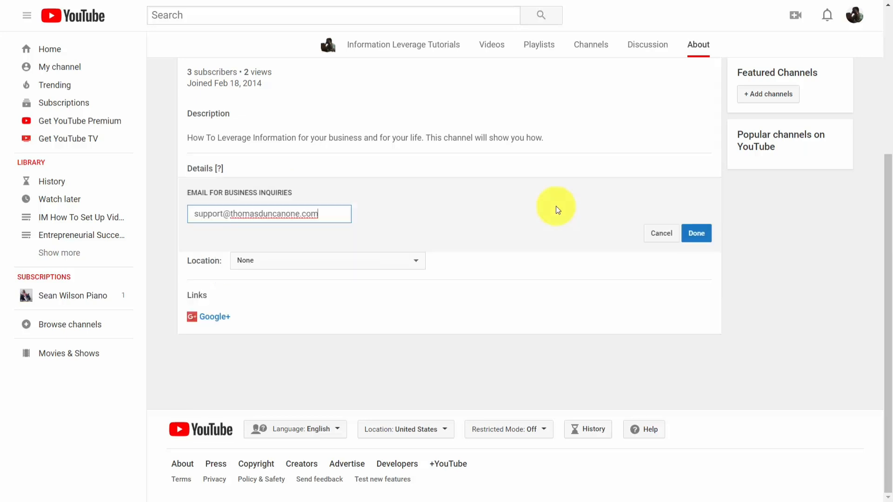
pyautogui.click(696, 235)
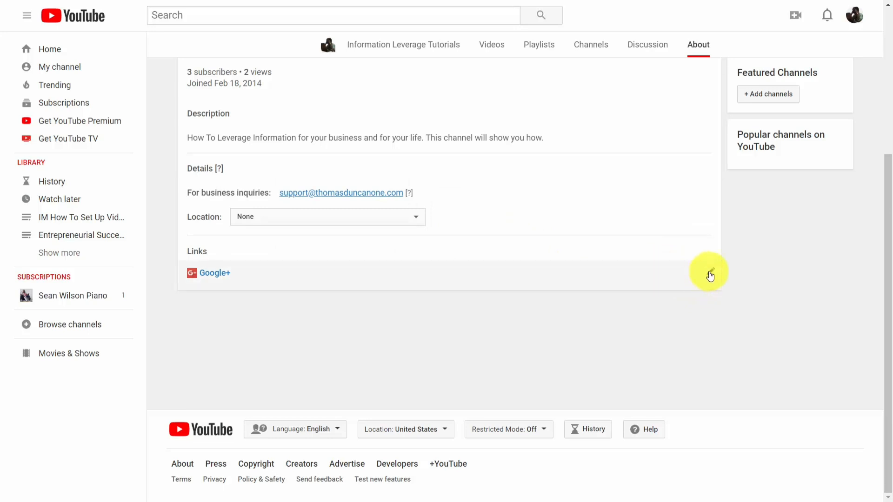
pyautogui.click(709, 275)
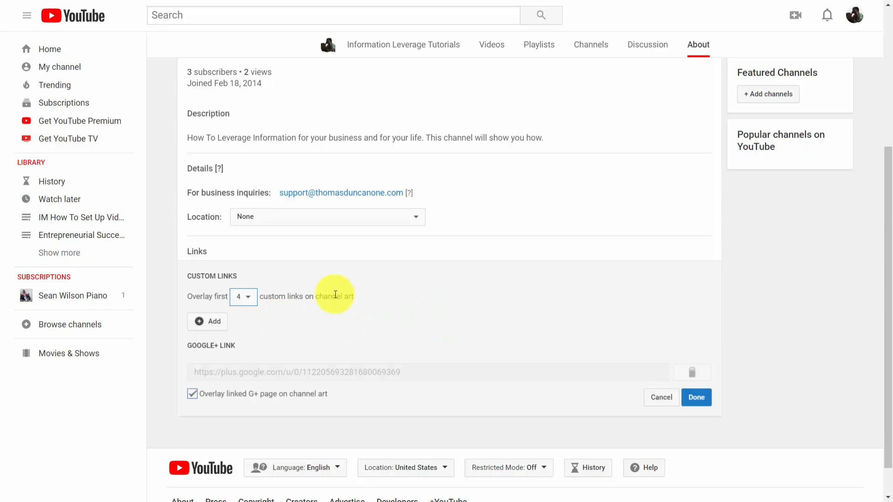
pyautogui.moveTo(648, 136)
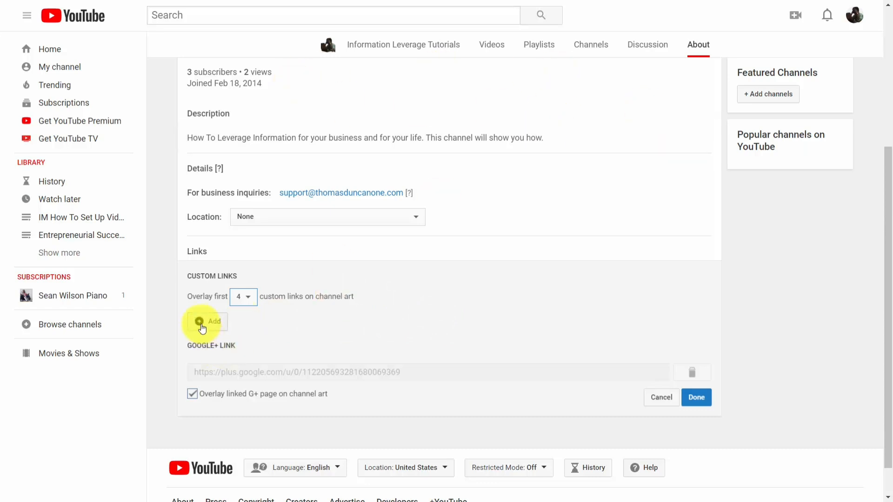
pyautogui.click(200, 322)
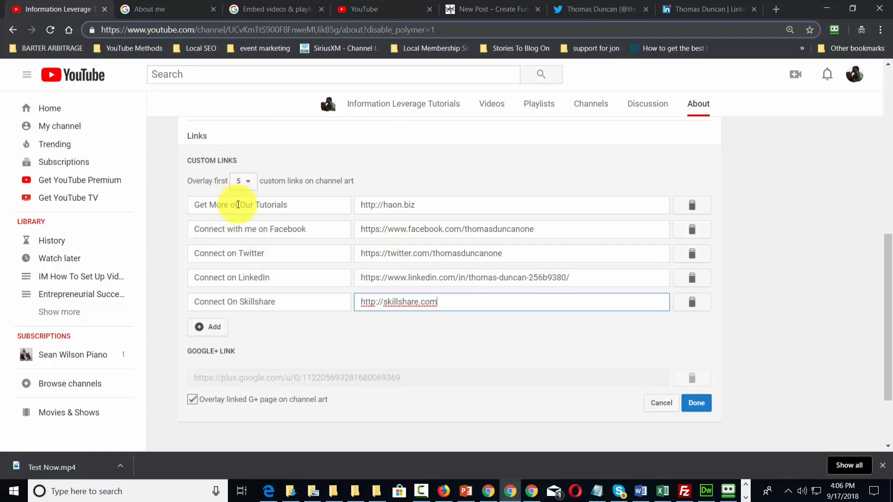
pyautogui.click(696, 403)
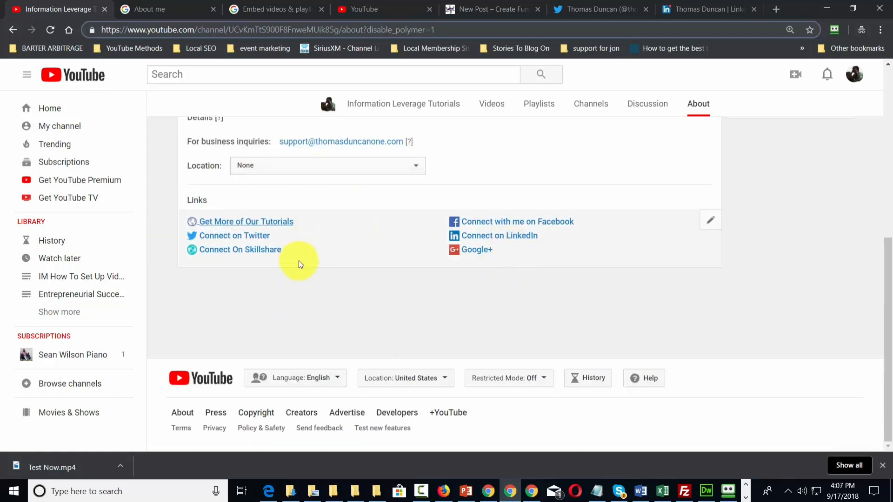
# Step: Feature the 2:57 Information Leverage Tutorials Live Stream video for returning subscribers with the heading "Introduction to Our Channel"
pyautogui.scroll(7, 425, 316)
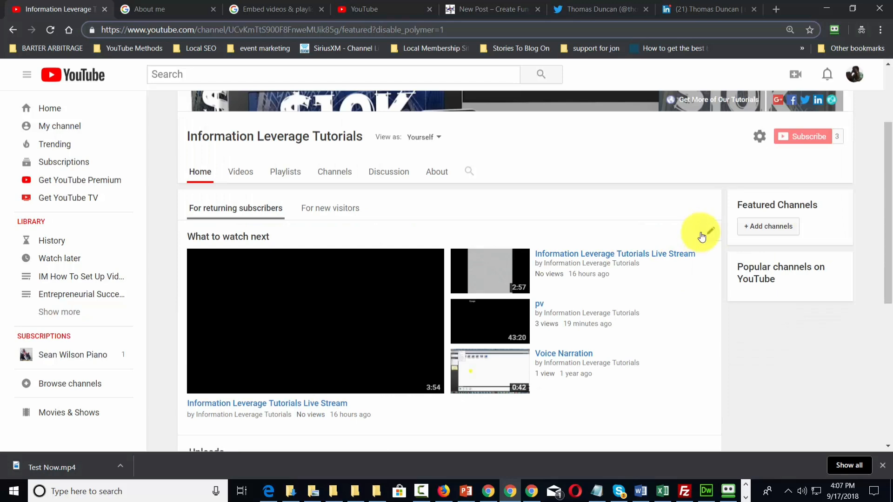
pyautogui.click(705, 232)
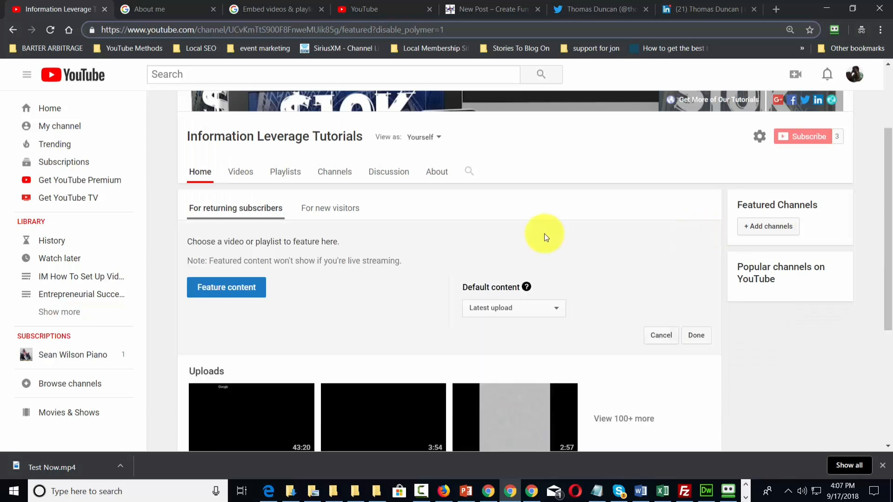
pyautogui.scroll(-1, 544, 233)
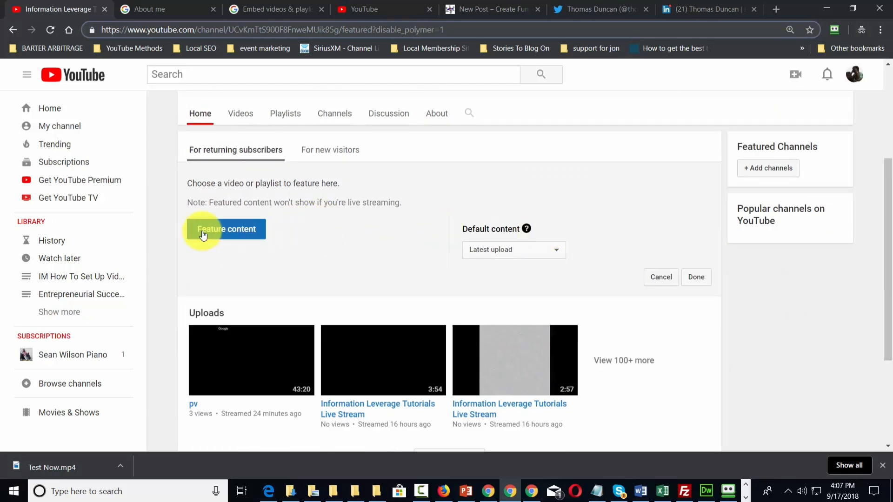
pyautogui.click(228, 234)
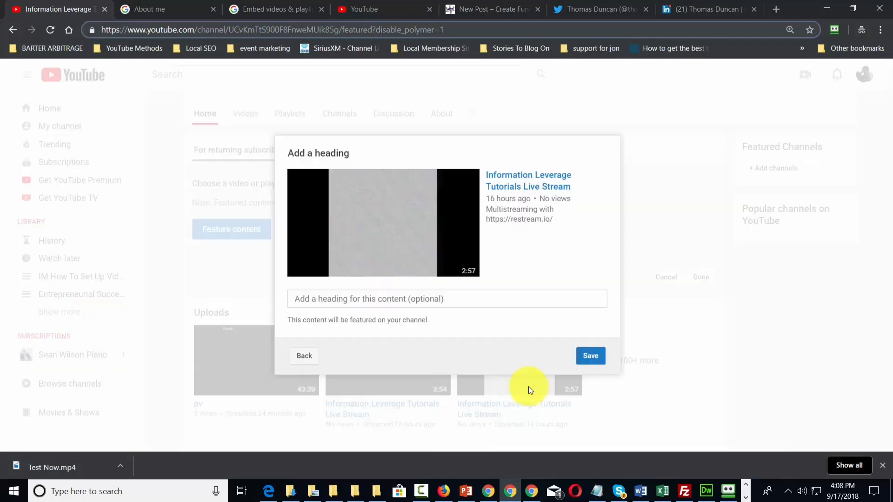
pyautogui.press('F11')
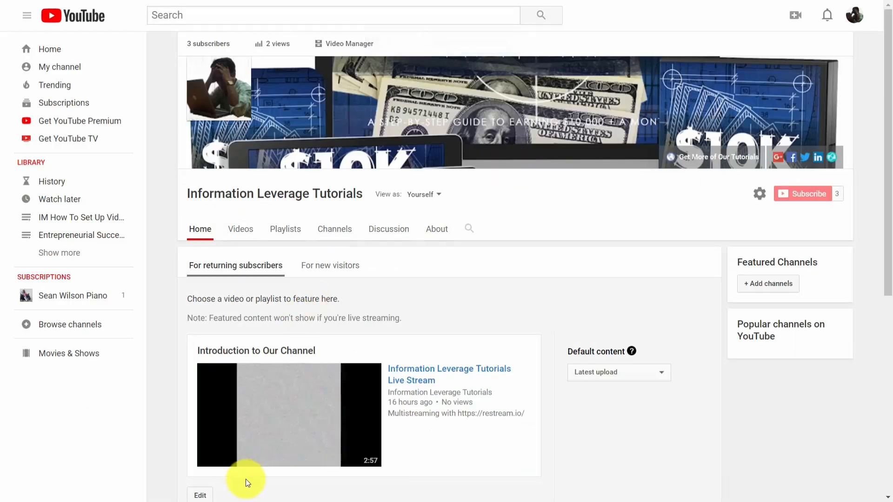
# Step: Set the default content for returning subscribers to Latest upload and save the featured content section
pyautogui.click(624, 372)
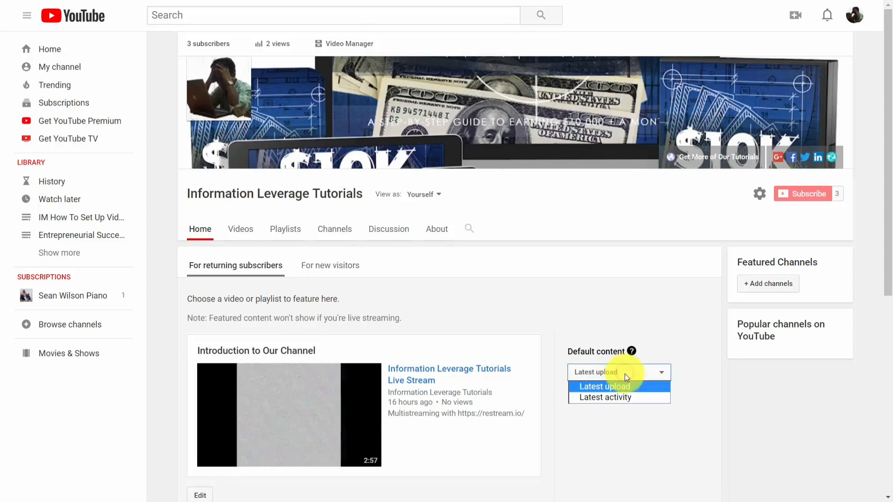
pyautogui.click(615, 398)
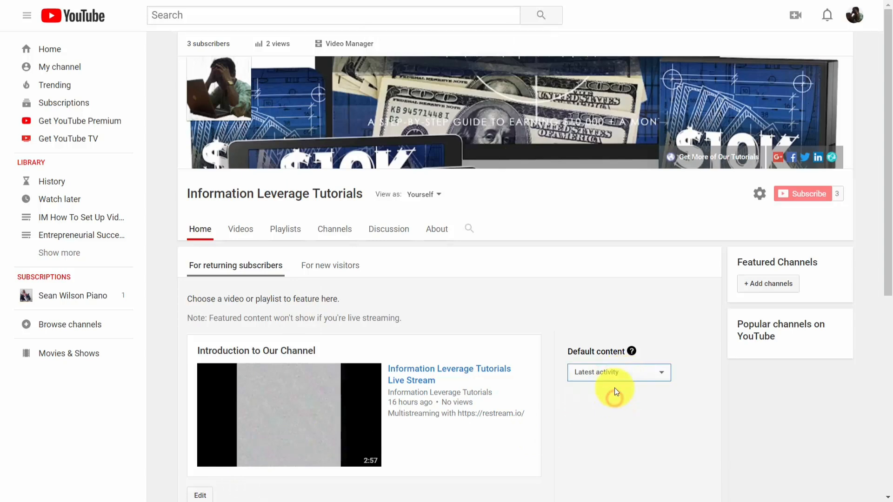
pyautogui.click(616, 381)
pyautogui.click(612, 385)
pyautogui.scroll(-3, 614, 388)
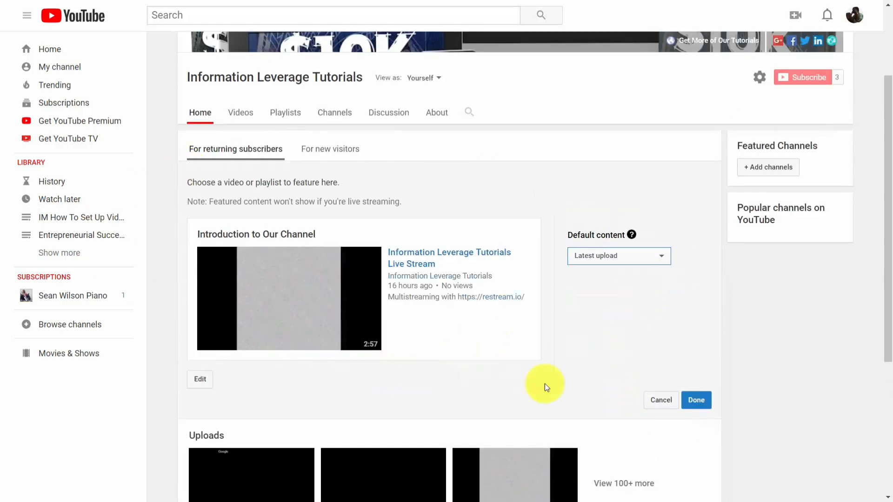
pyautogui.click(687, 400)
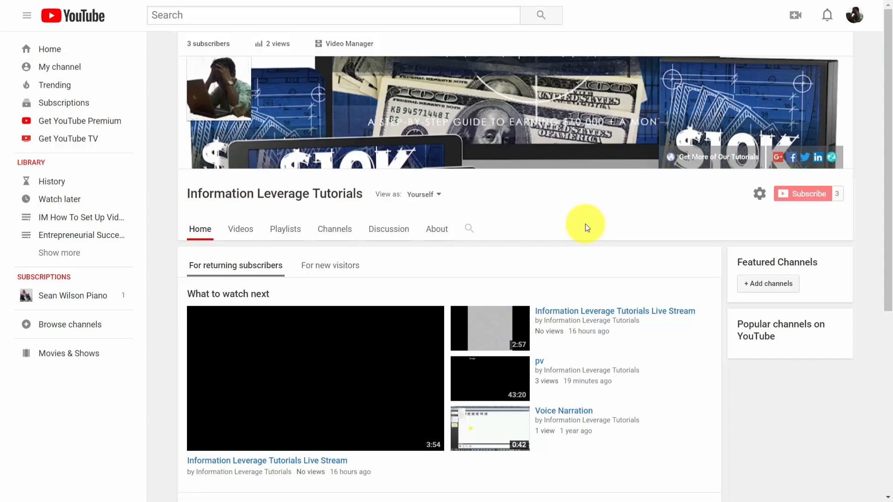
pyautogui.scroll(-1, 585, 224)
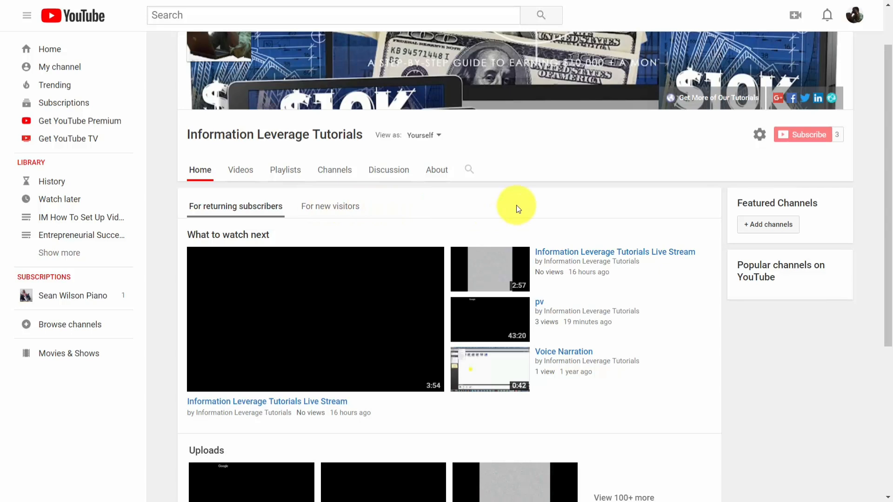
# Step: Set the Getresponse3 video as the channel trailer shown to new visitors on the channel home page
pyautogui.scroll(-1, 516, 206)
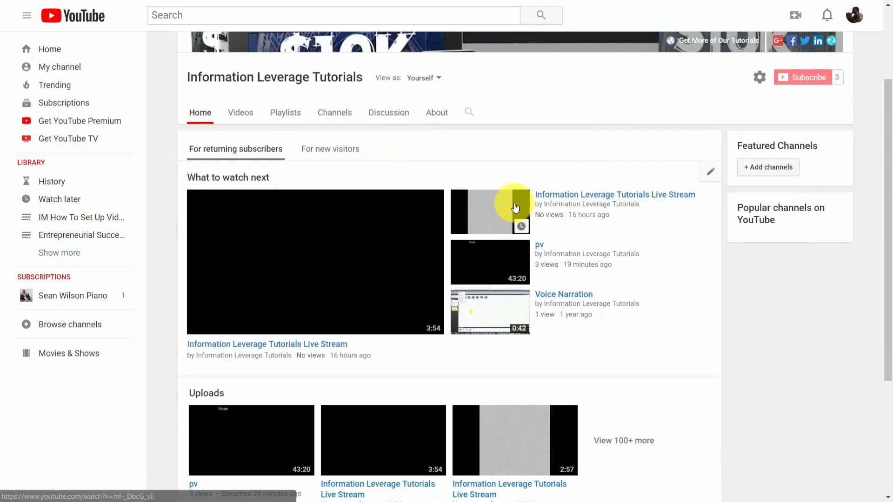
pyautogui.click(328, 151)
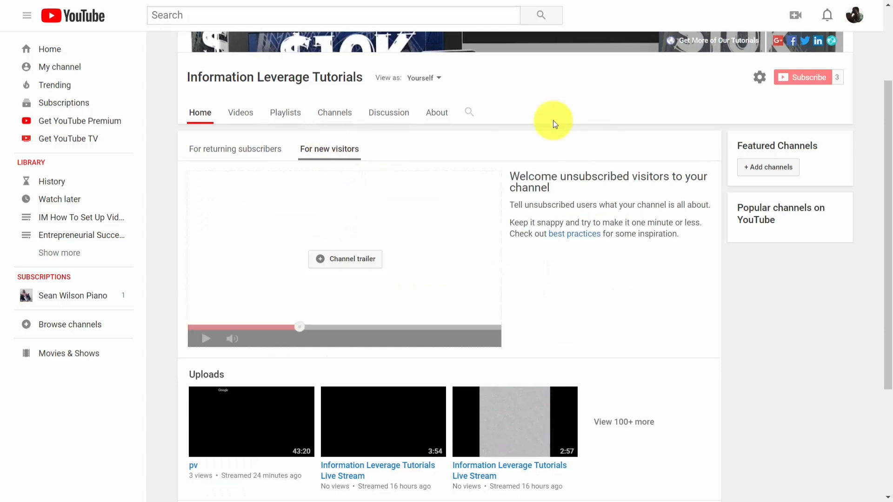
pyautogui.scroll(-1, 447, 130)
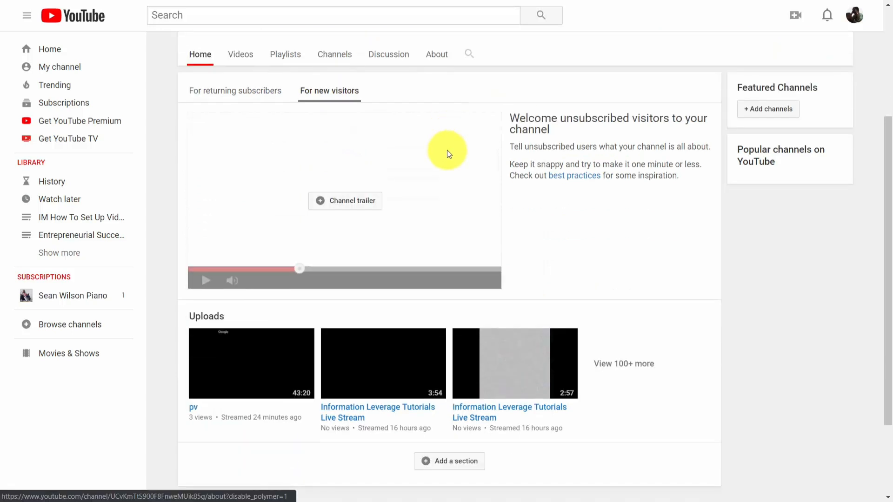
pyautogui.click(340, 203)
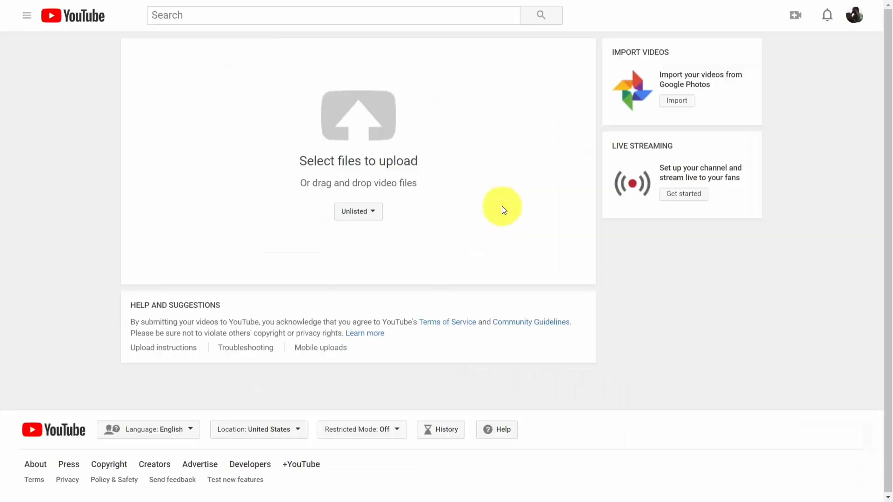
pyautogui.click(375, 210)
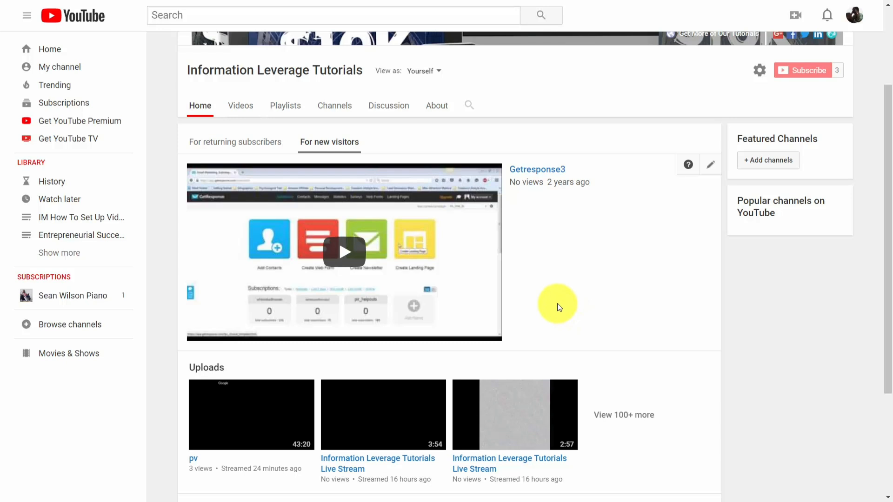
pyautogui.scroll(3, 557, 304)
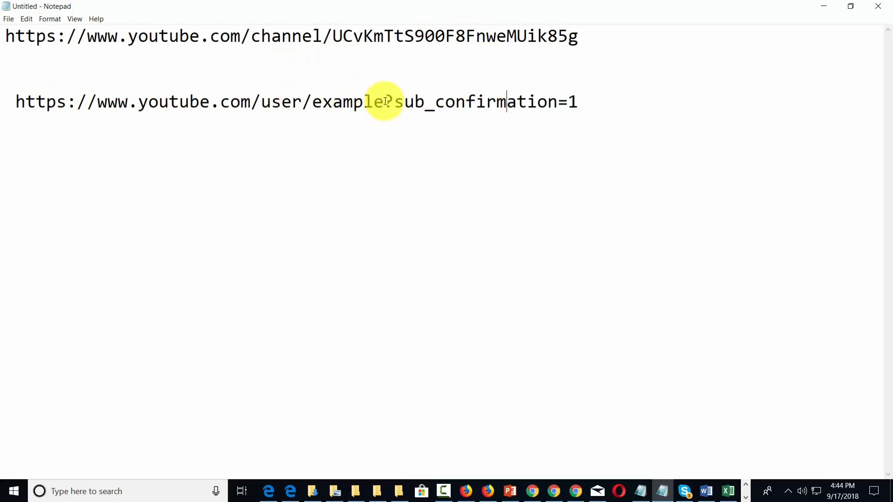
# Step: In Notepad, copy "?sub_confirmation=1" from the example link and append it after a slash to the channel URL
pyautogui.moveTo(385, 101); pyautogui.dragTo(578, 103)
pyautogui.rightClick(500, 109)
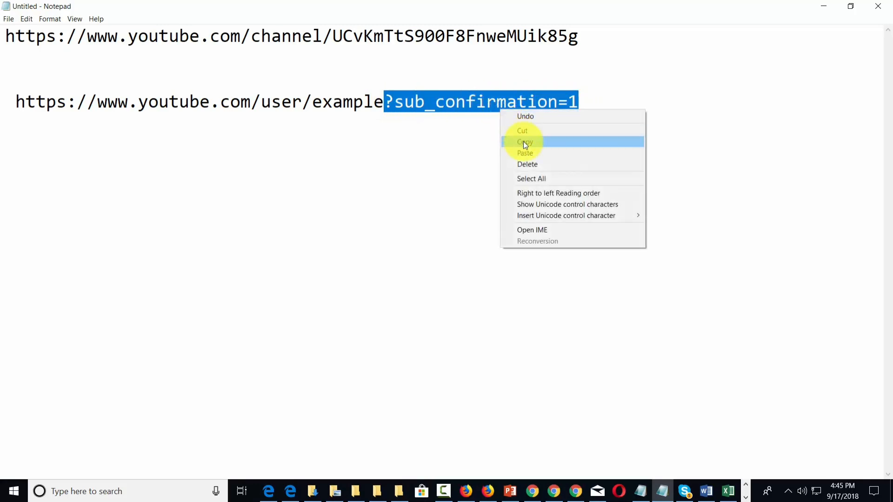
pyautogui.click(523, 142)
pyautogui.click(578, 36)
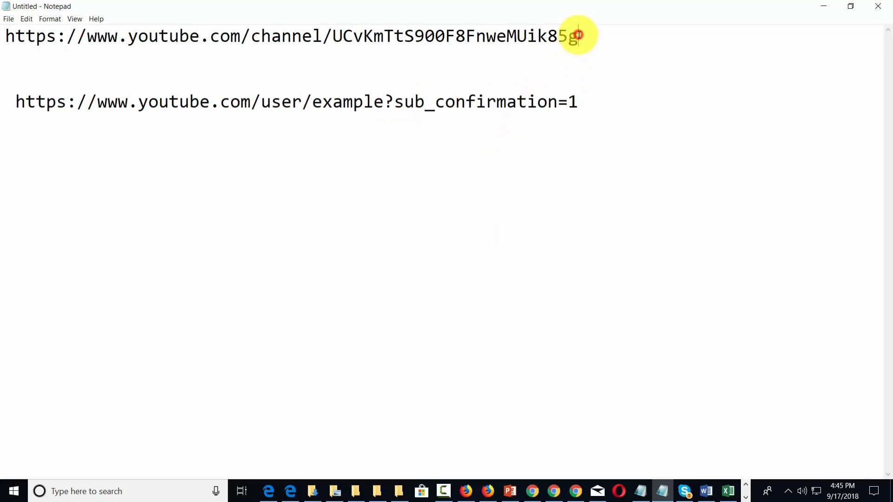
pyautogui.write('/')
pyautogui.hotkey('ctrl', 'v')
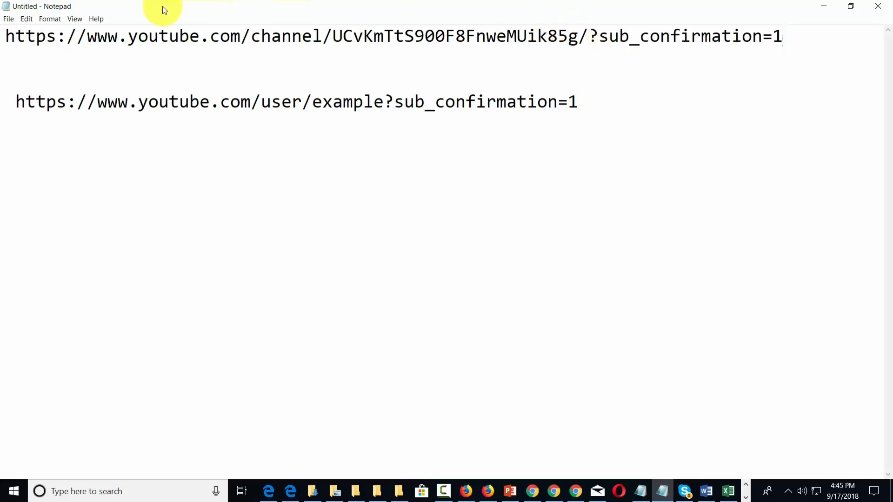
# Step: Copy the complete subscription link, open it in the InPrivate Edge window, and dismiss the channel subscription confirmation
pyautogui.moveTo(787, 35); pyautogui.dragTo(10, 35)
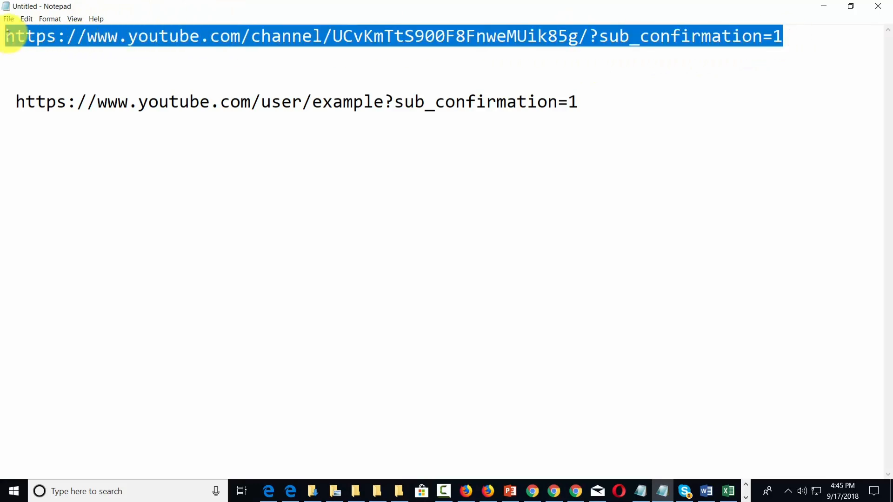
pyautogui.rightClick(9, 34)
pyautogui.click(26, 68)
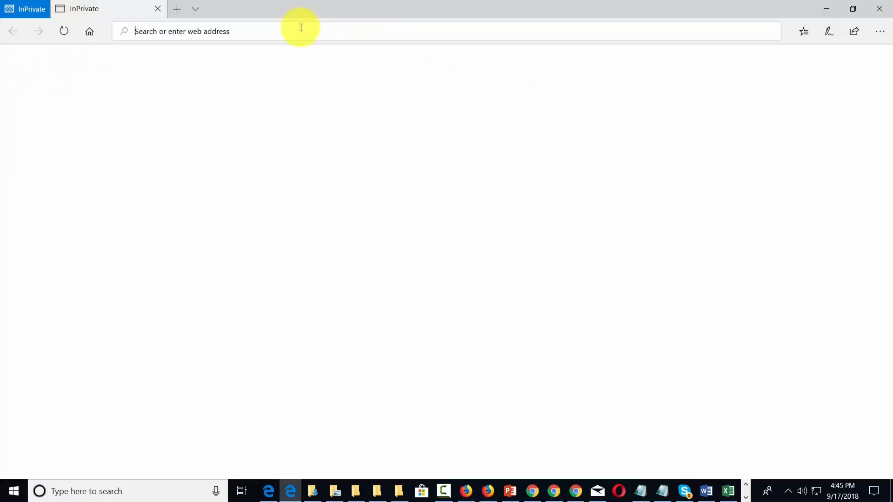
pyautogui.click(148, 32)
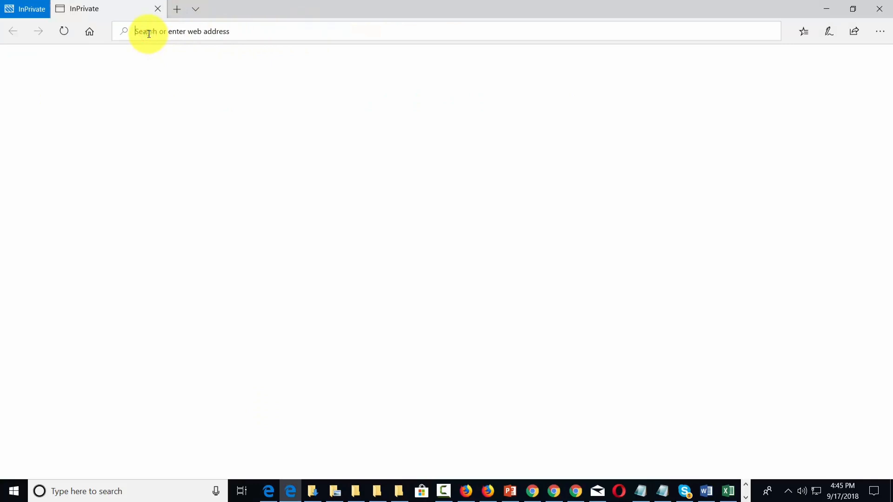
pyautogui.rightClick(149, 33)
pyautogui.click(156, 67)
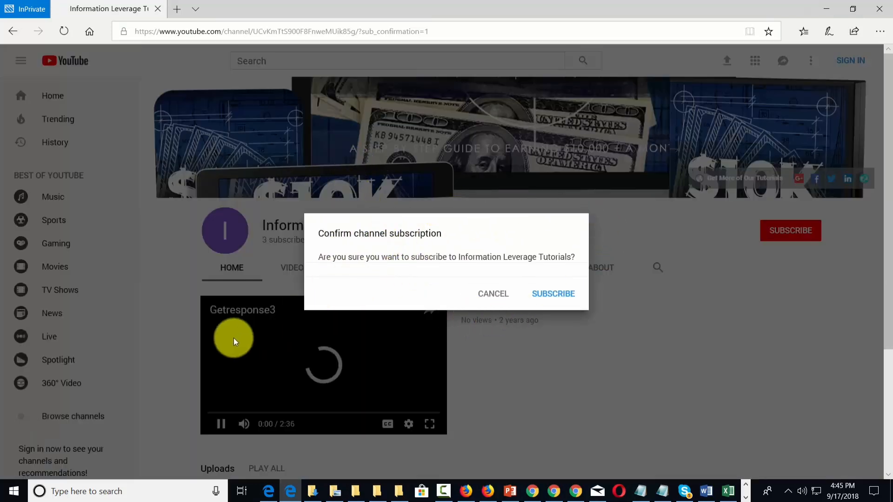
pyautogui.click(224, 422)
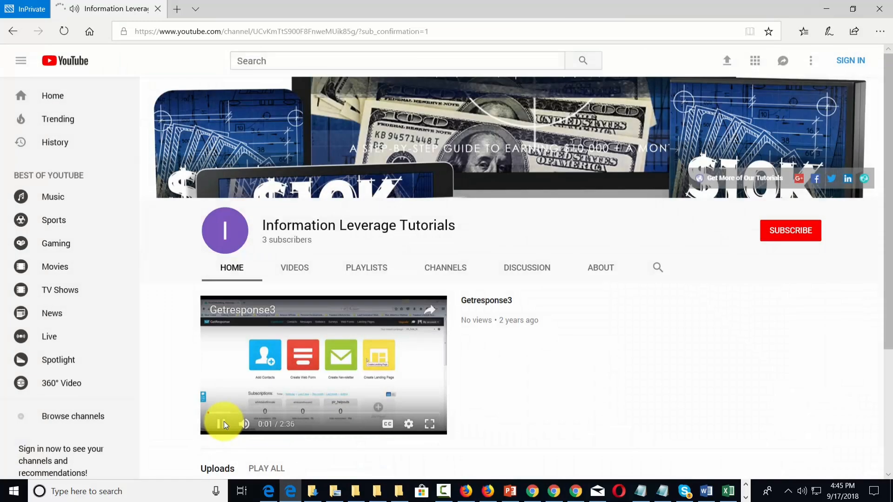